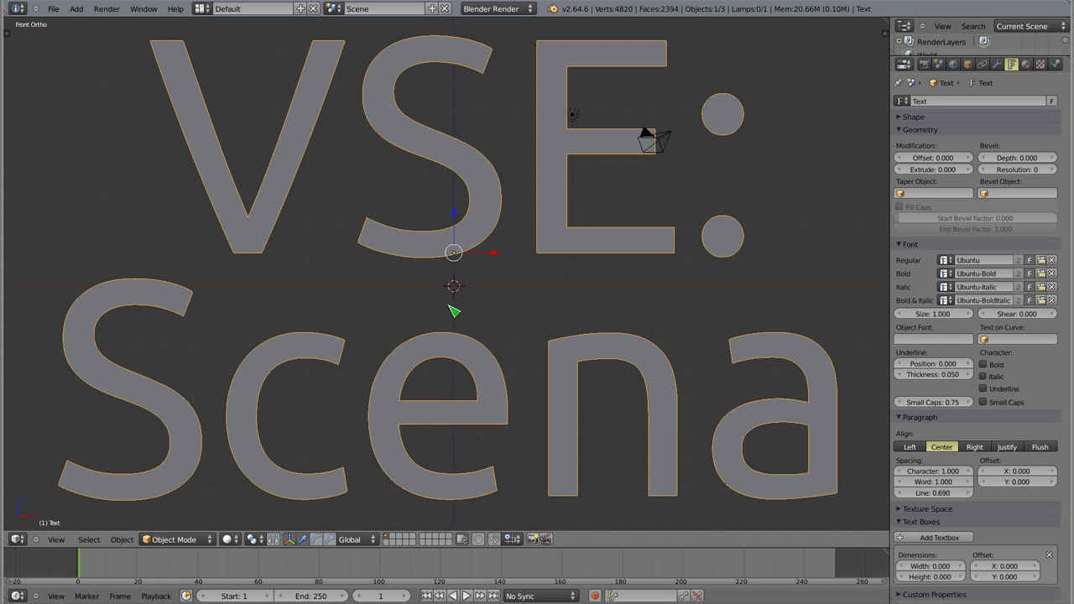
# Delete the 'VSE: Scena' text object, leaving camera and lamp, and bring up the Add menu.
pyautogui.press('x')
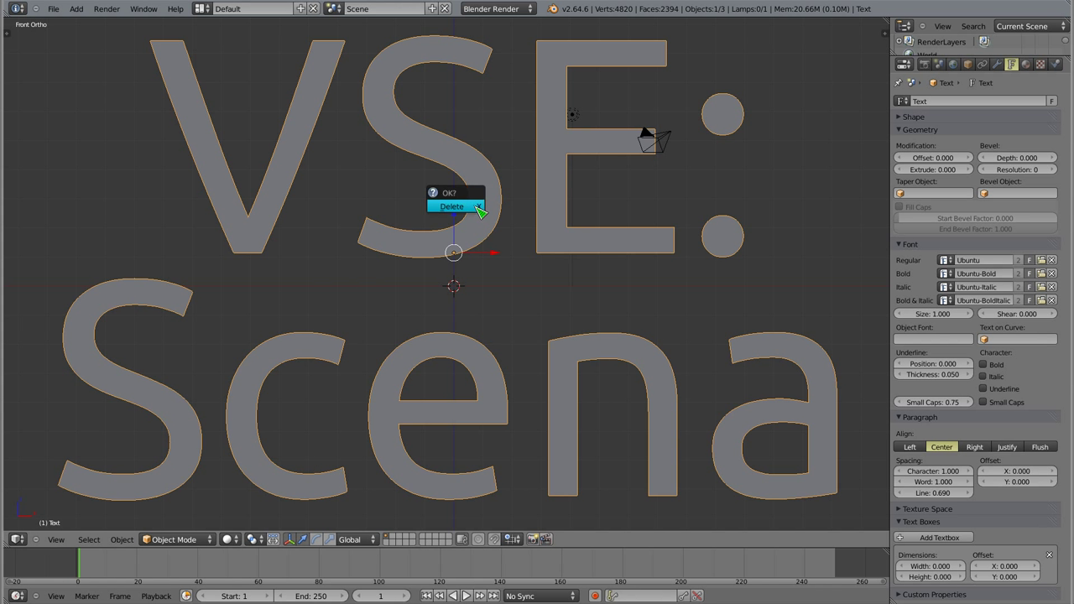
pyautogui.click(459, 207)
pyautogui.hotkey('shift', 'a')
pyautogui.moveTo(344, 229)
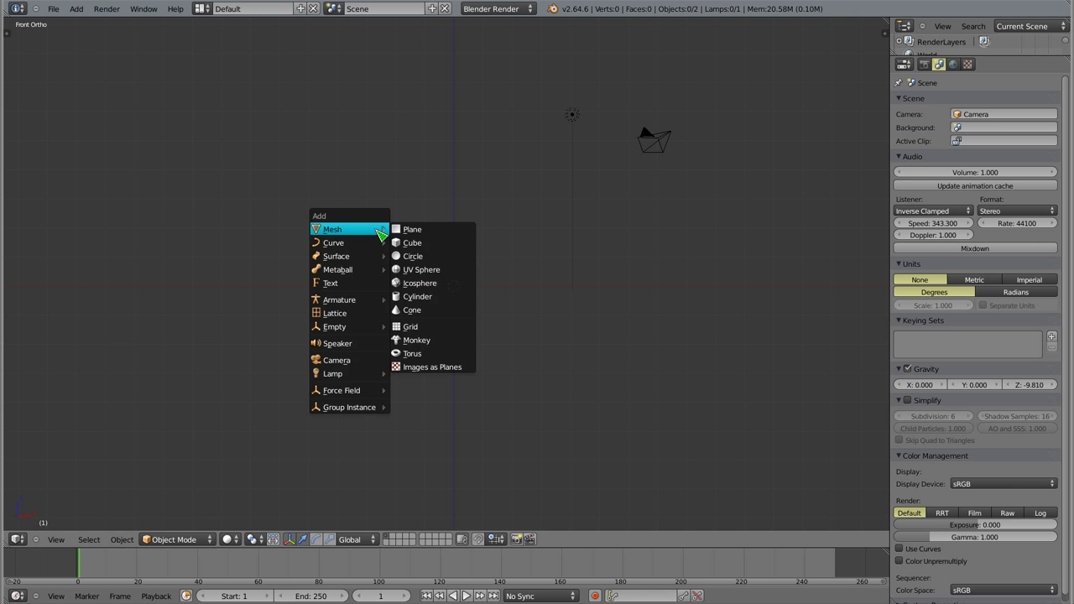
# Add a cube and give it a new material with a red diffuse colour.
pyautogui.click(416, 244)
pyautogui.moveTo(451, 287)
pyautogui.mouseDown(button='middle')
pyautogui.moveTo(422, 326)
pyautogui.moveTo(427, 316)
pyautogui.moveTo(461, 330)
pyautogui.moveTo(483, 315)
pyautogui.mouseUp(button='middle')
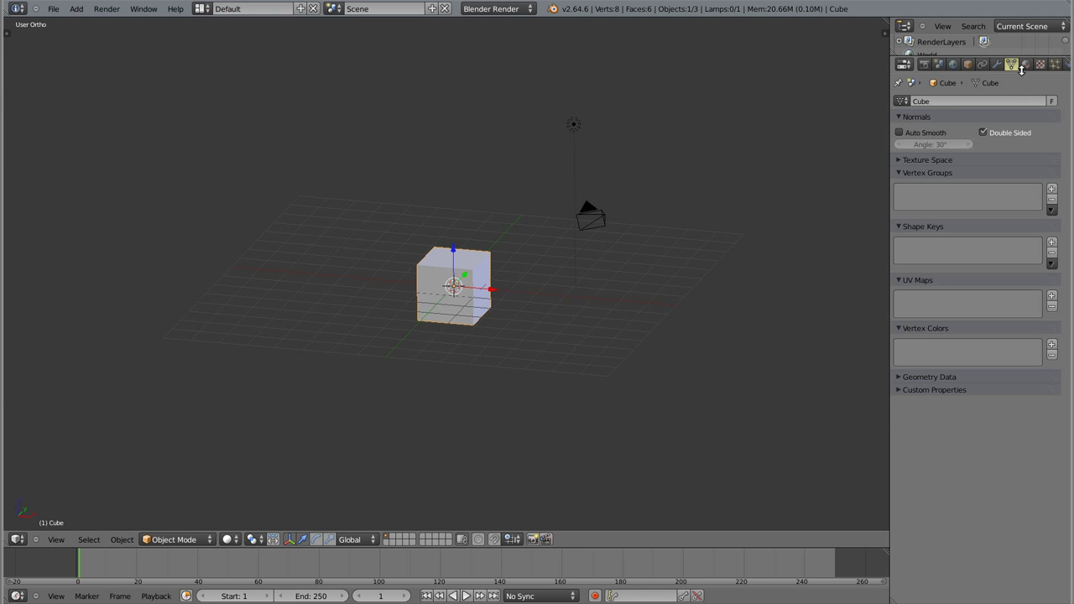
pyautogui.click(1026, 64)
pyautogui.click(958, 136)
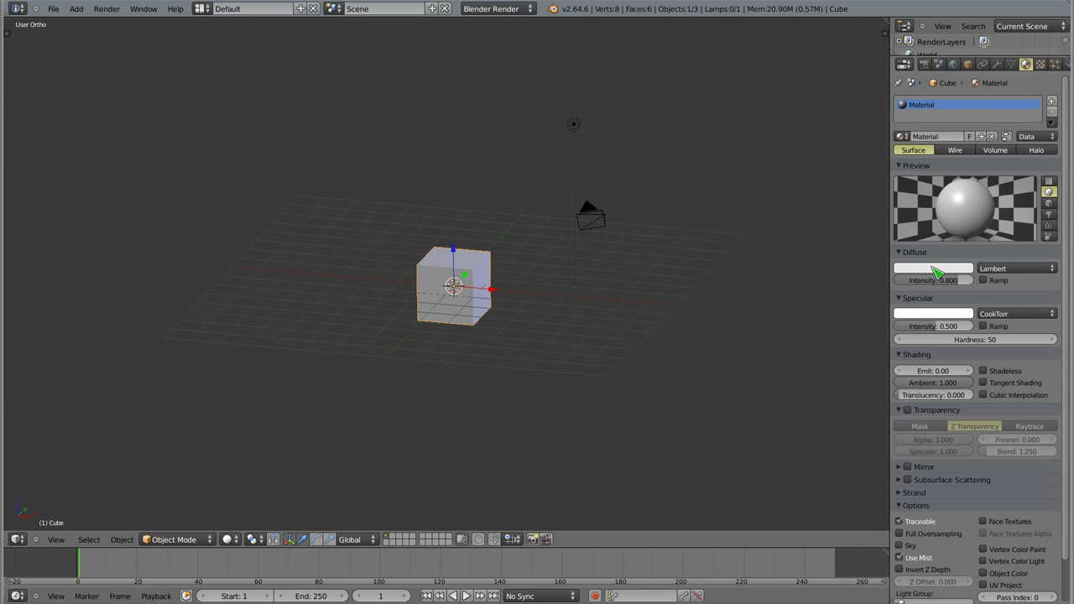
pyautogui.click(933, 268)
pyautogui.click(931, 209)
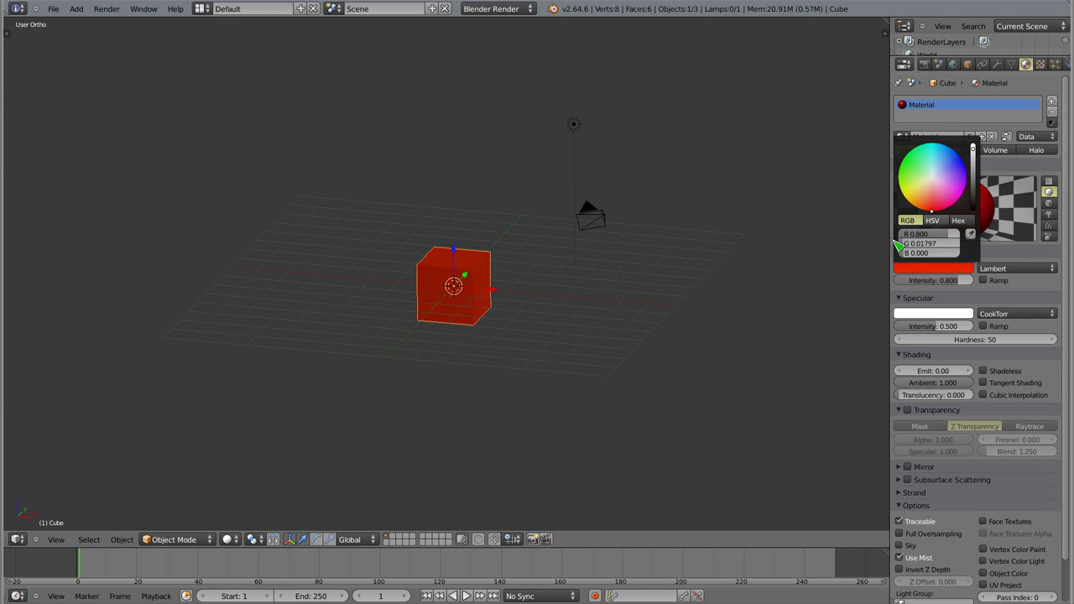
# In front view, move the cube left of the scene centre along X.
pyautogui.press('KP_1')
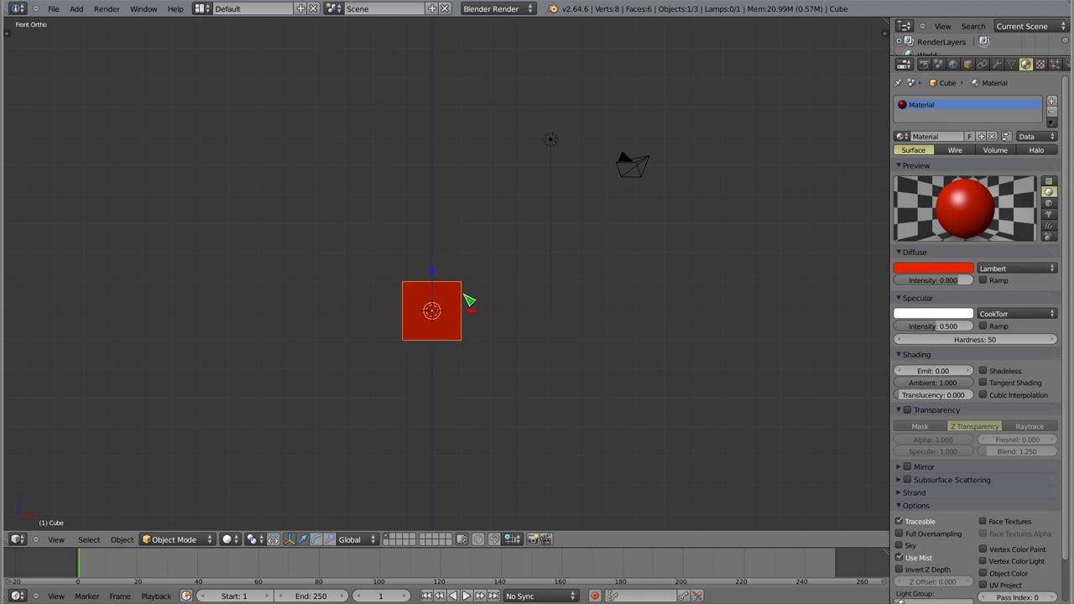
pyautogui.press('g')
pyautogui.press('x')
pyautogui.click(400, 326)
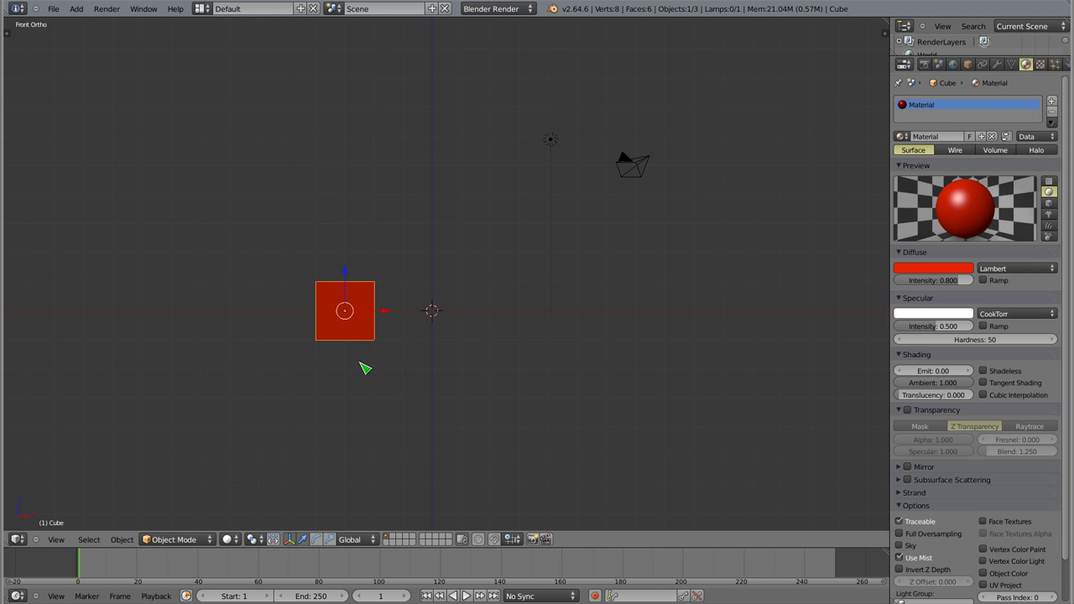
# Show the transform panel and keyframe the cube's location and rotation at frame 1.
pyautogui.press('n')
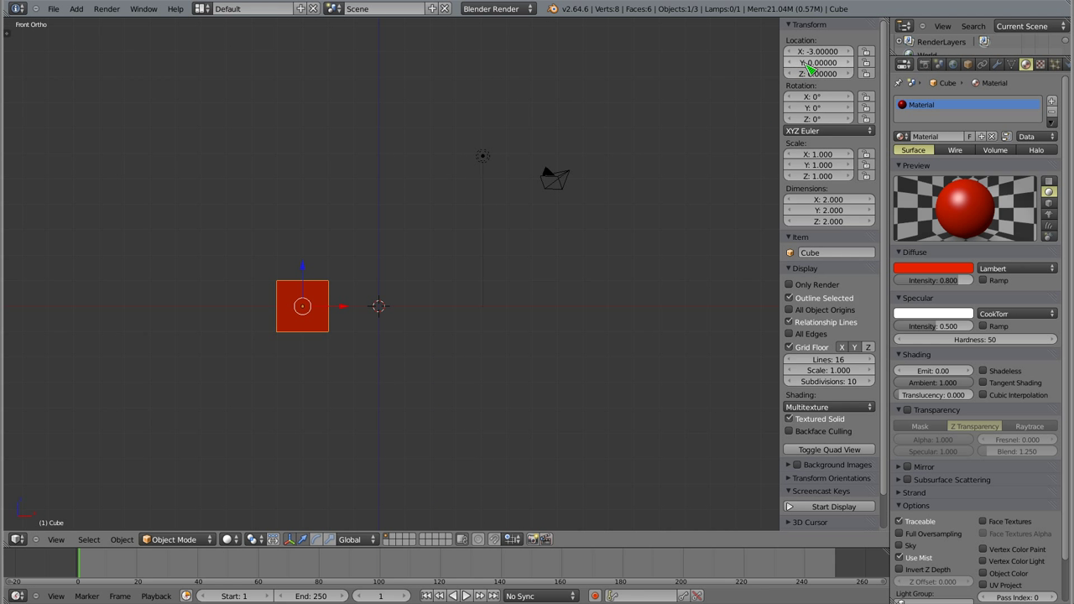
pyautogui.press('i')
pyautogui.press('i')
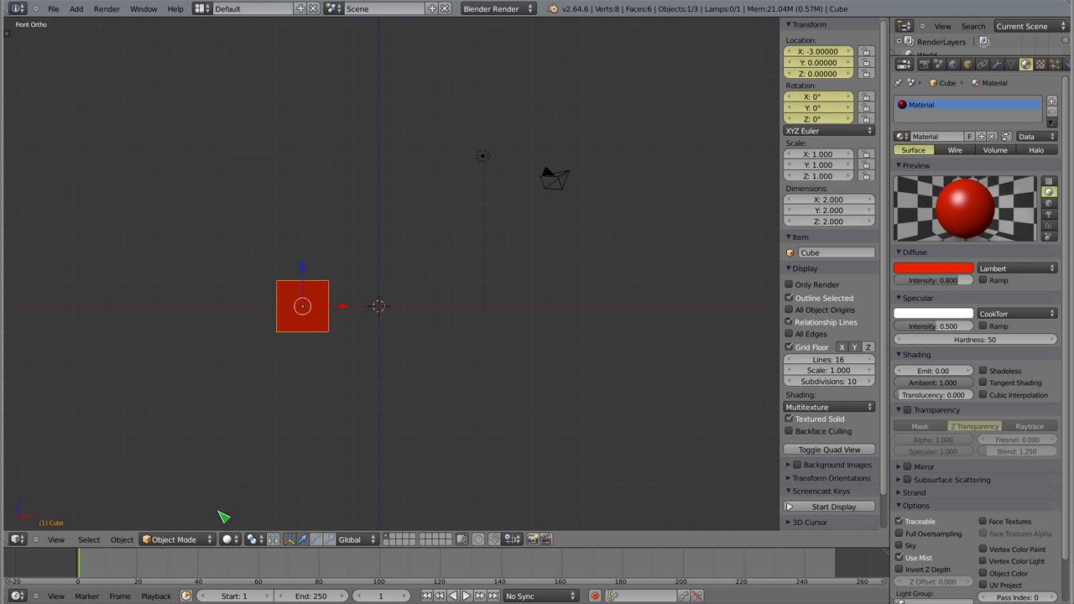
pyautogui.scroll(3, 243, 570)
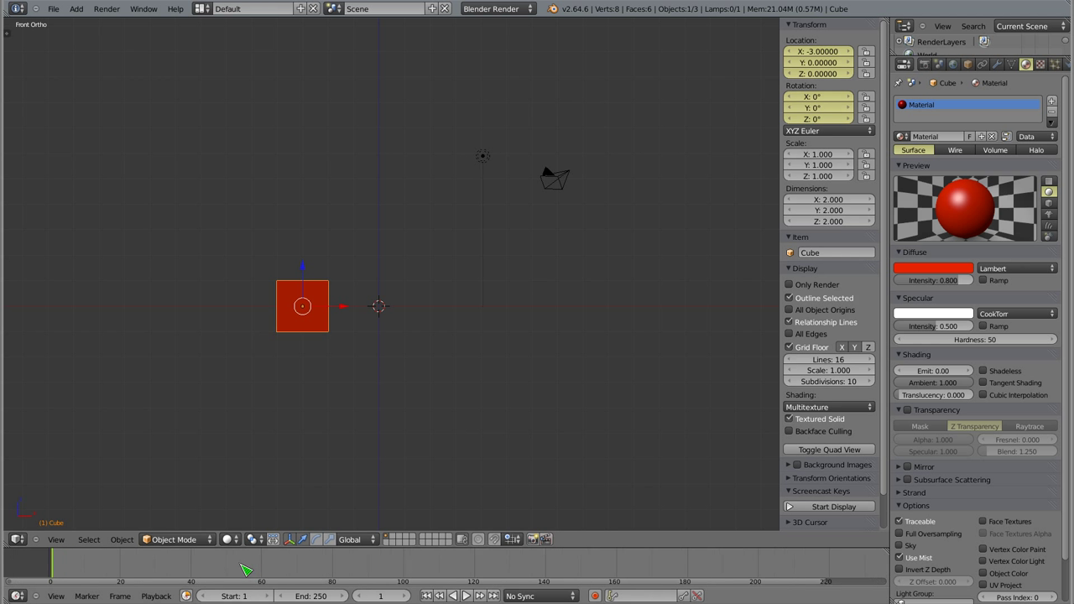
# At frame 50, keyframe the cube at X 3 with a 360° Y turn, then return to frame 1.
pyautogui.click(225, 570)
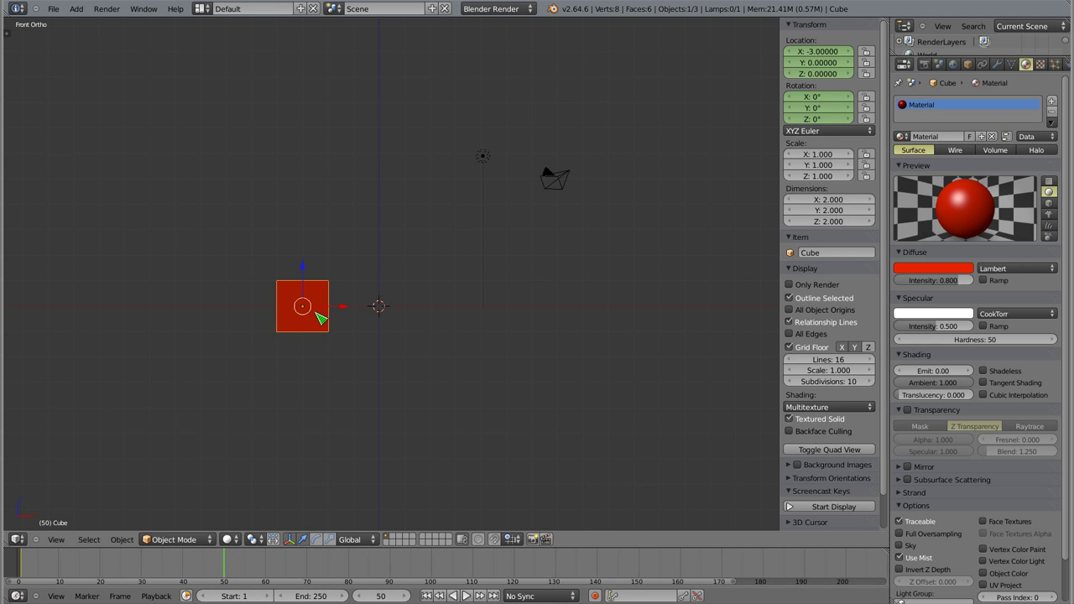
pyautogui.moveTo(343, 307); pyautogui.dragTo(495, 334)
pyautogui.click(495, 333)
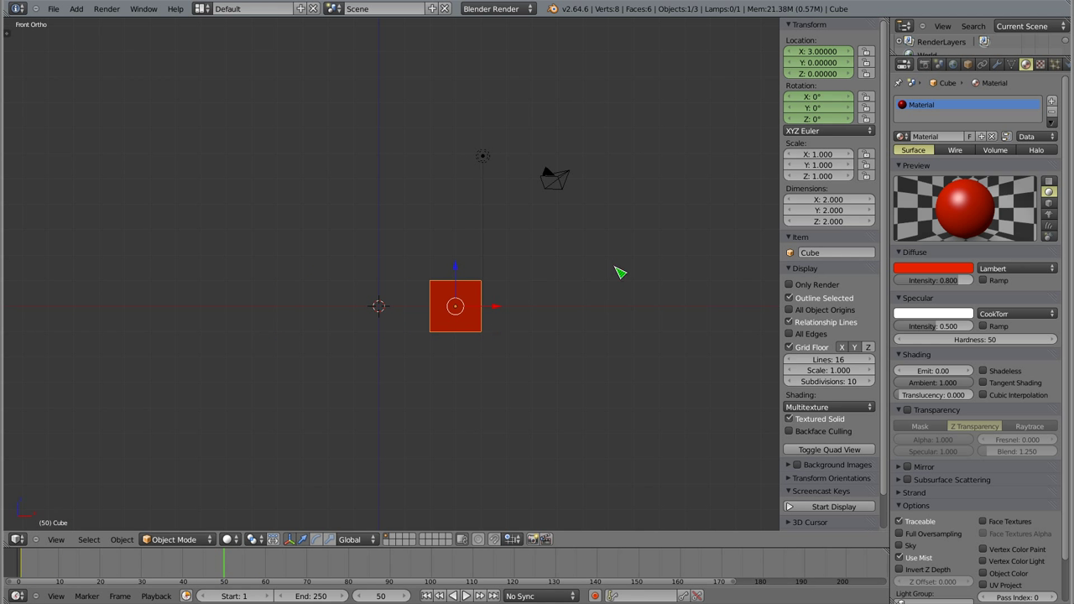
pyautogui.press('i')
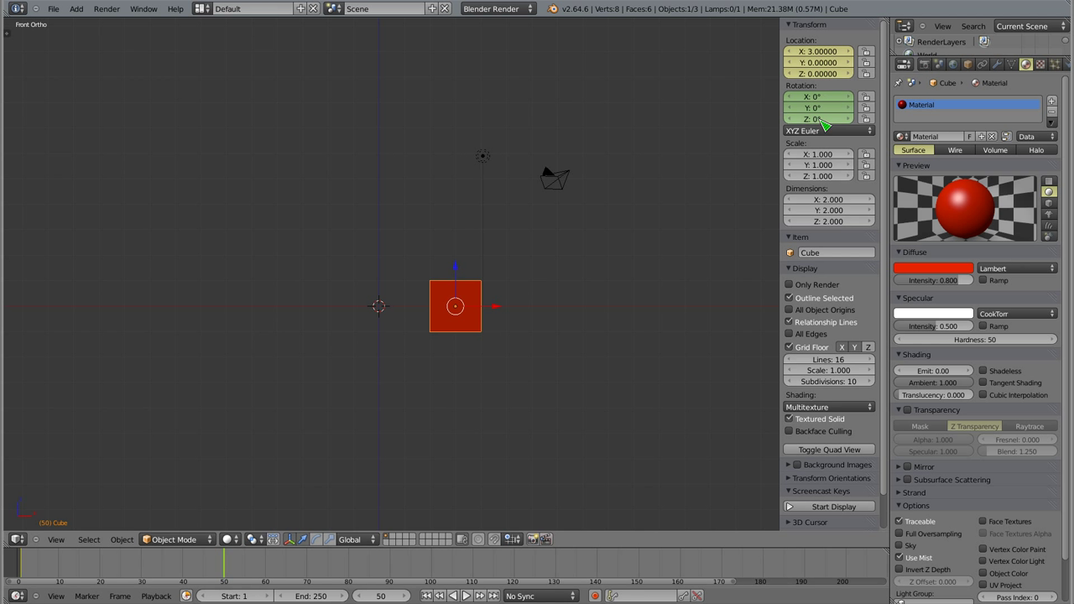
pyautogui.press('r')
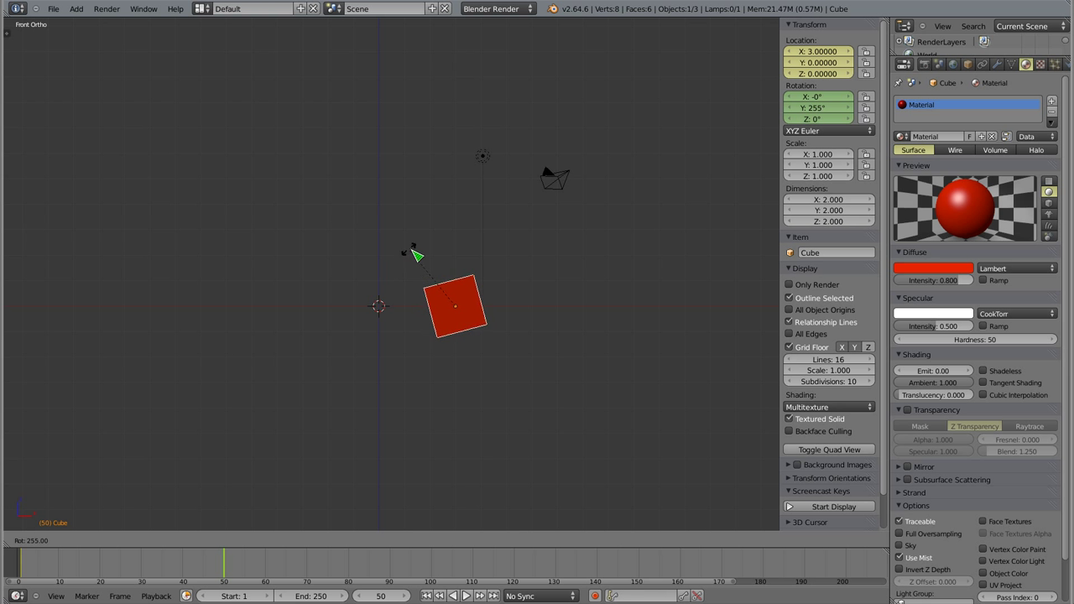
pyautogui.click(540, 280)
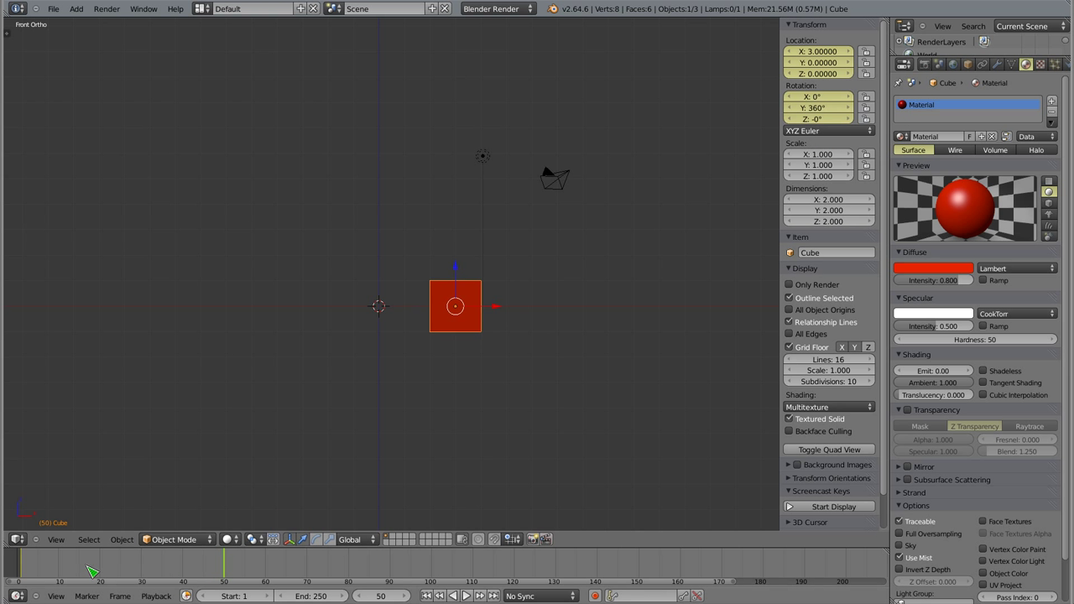
pyautogui.moveTo(29, 571); pyautogui.dragTo(20, 570)
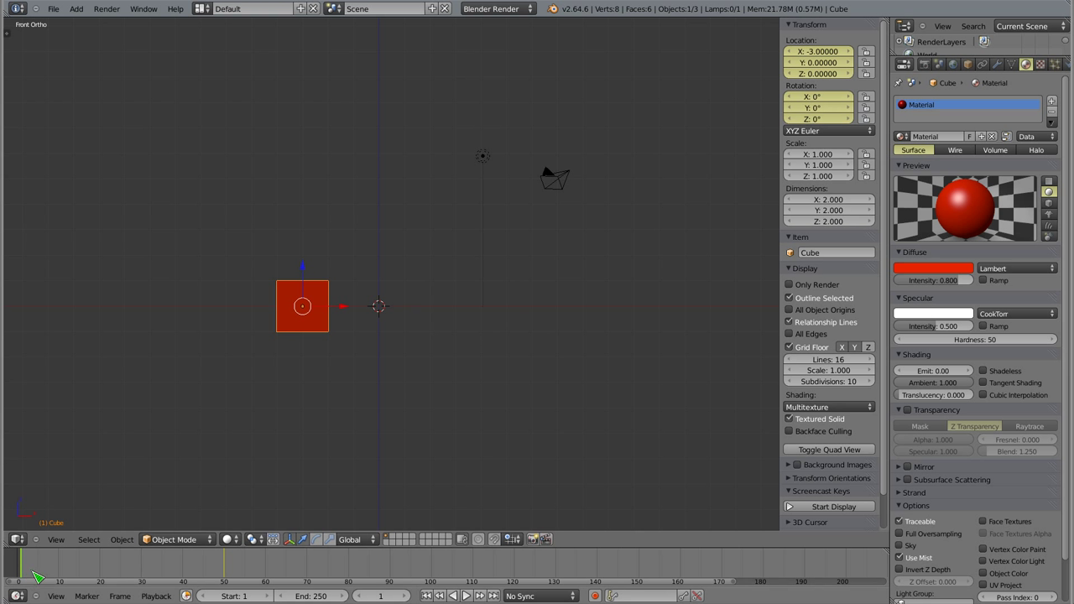
# Play back the cube animation, then rename the scene 'Czerwona' and check the scene list.
pyautogui.hotkey('alt', 'a')
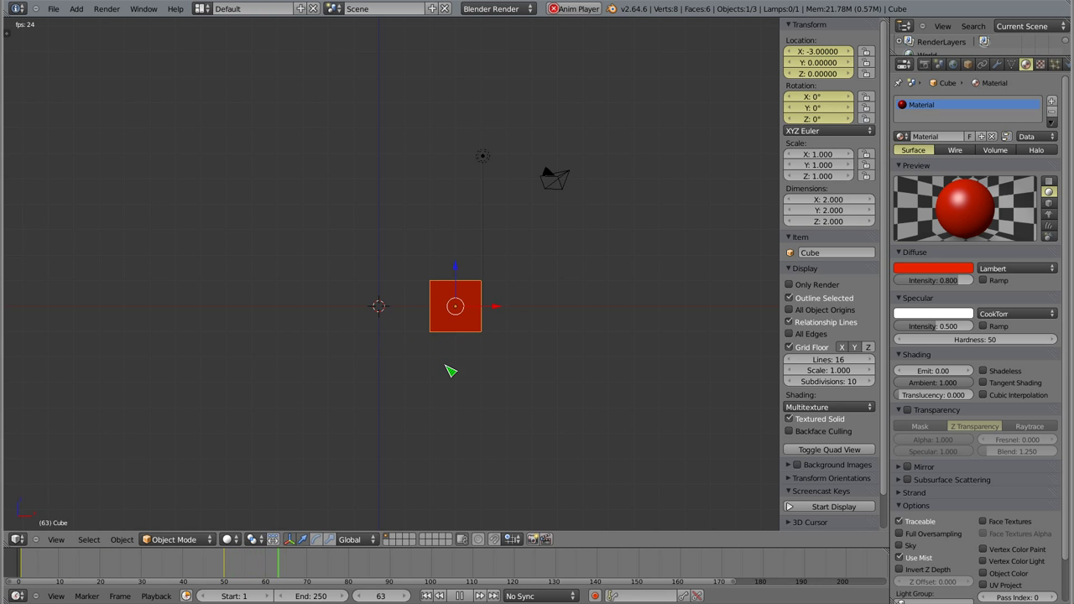
pyautogui.press('Escape')
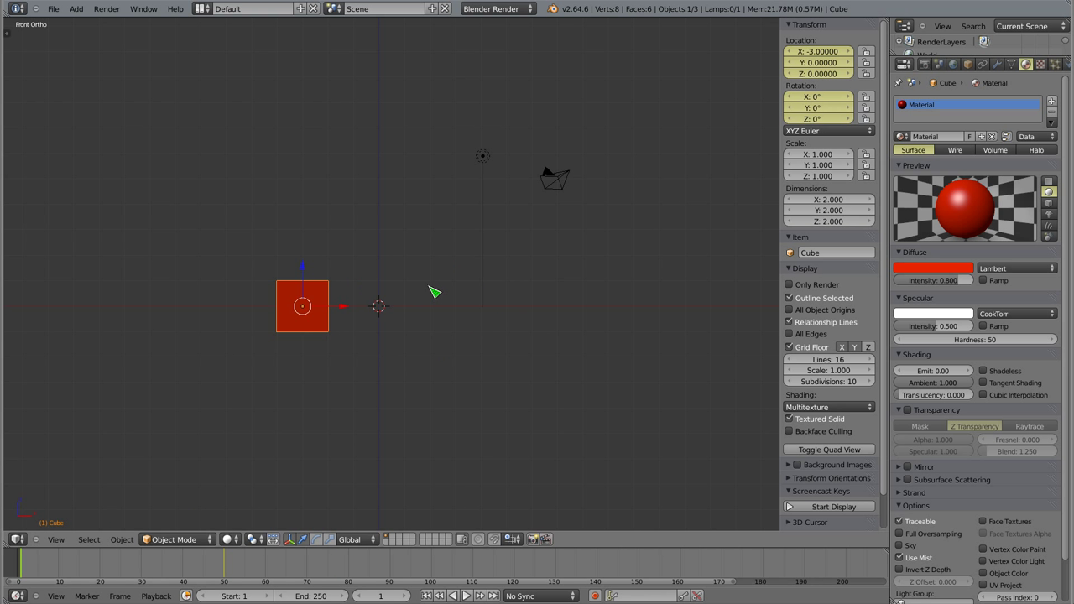
pyautogui.click(372, 9)
pyautogui.write('c')
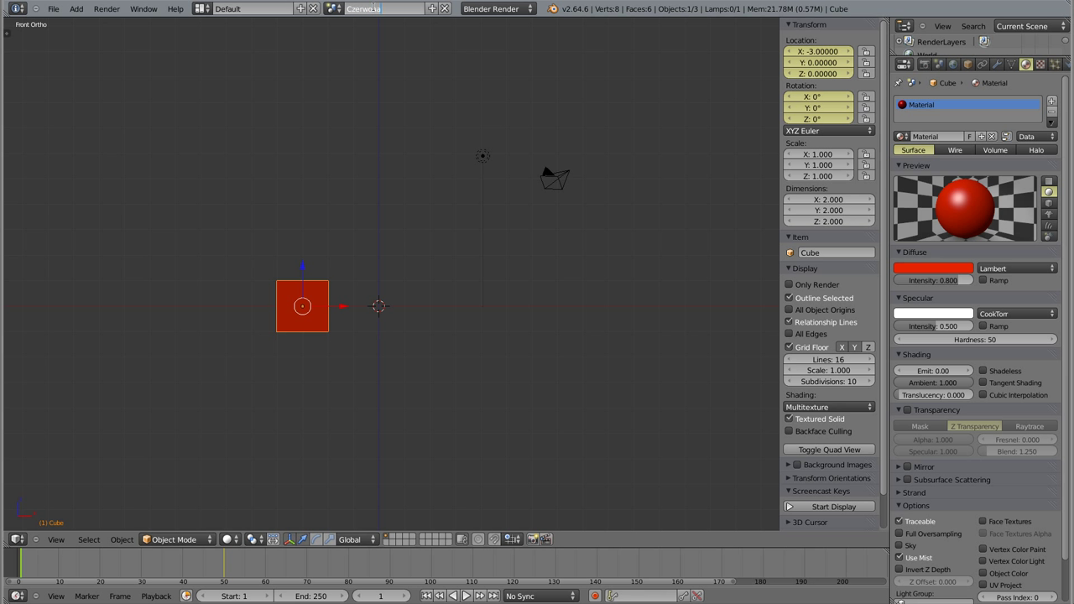
pyautogui.press('Return')
pyautogui.click(334, 9)
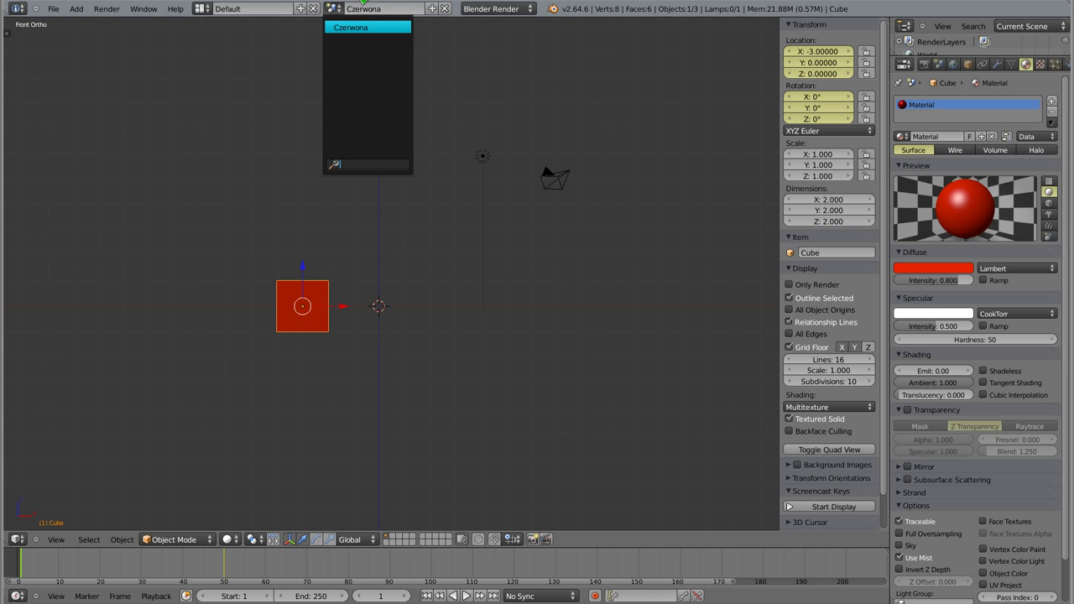
pyautogui.click(340, 27)
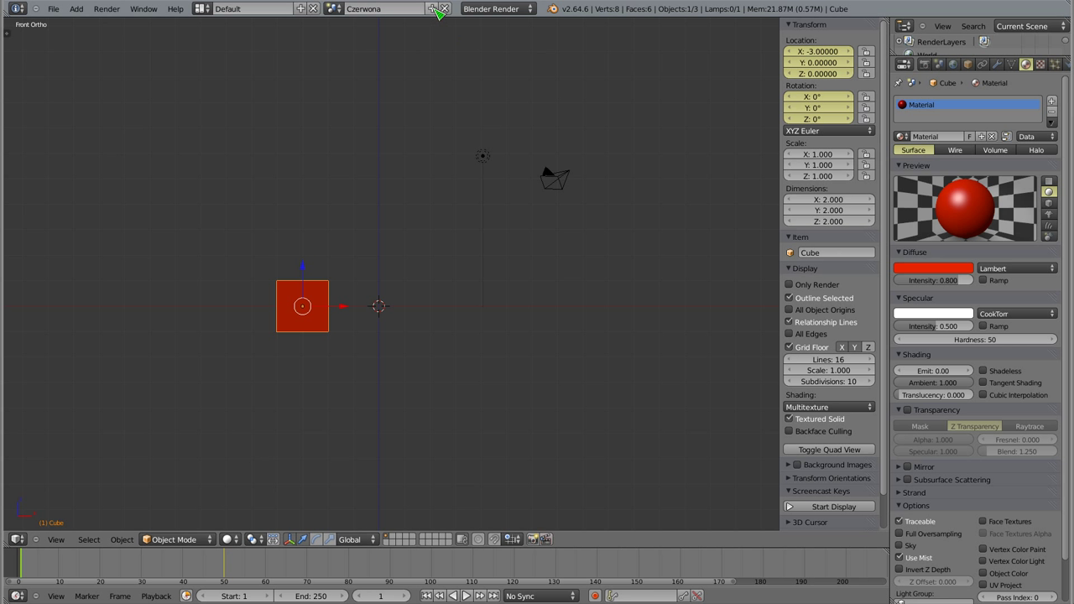
# Make a full copy of the Czerwona scene and enlarge the outliner to list its objects.
pyautogui.click(433, 9)
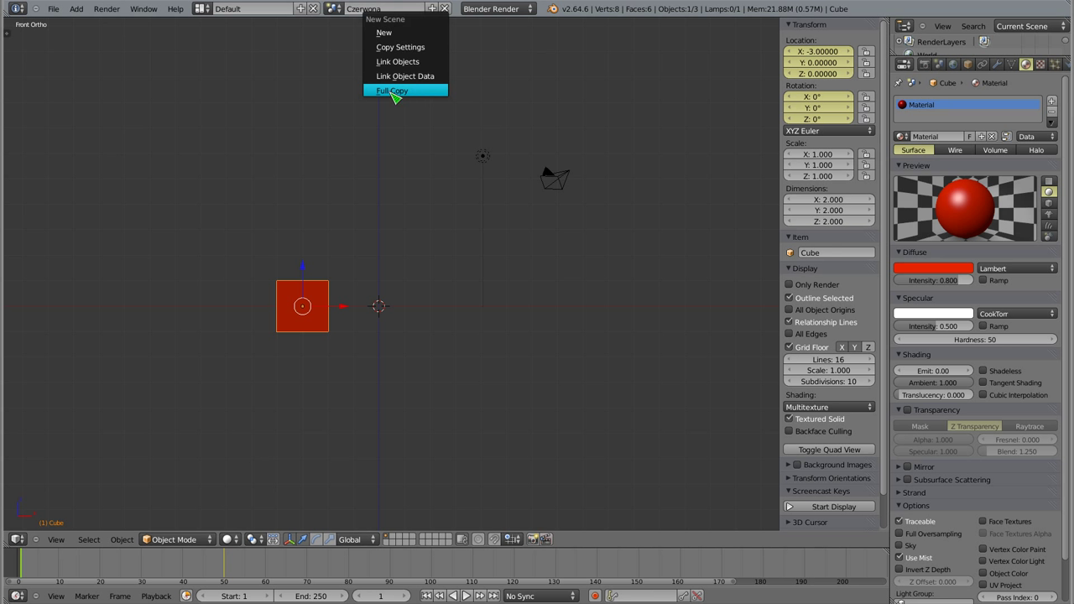
pyautogui.click(417, 92)
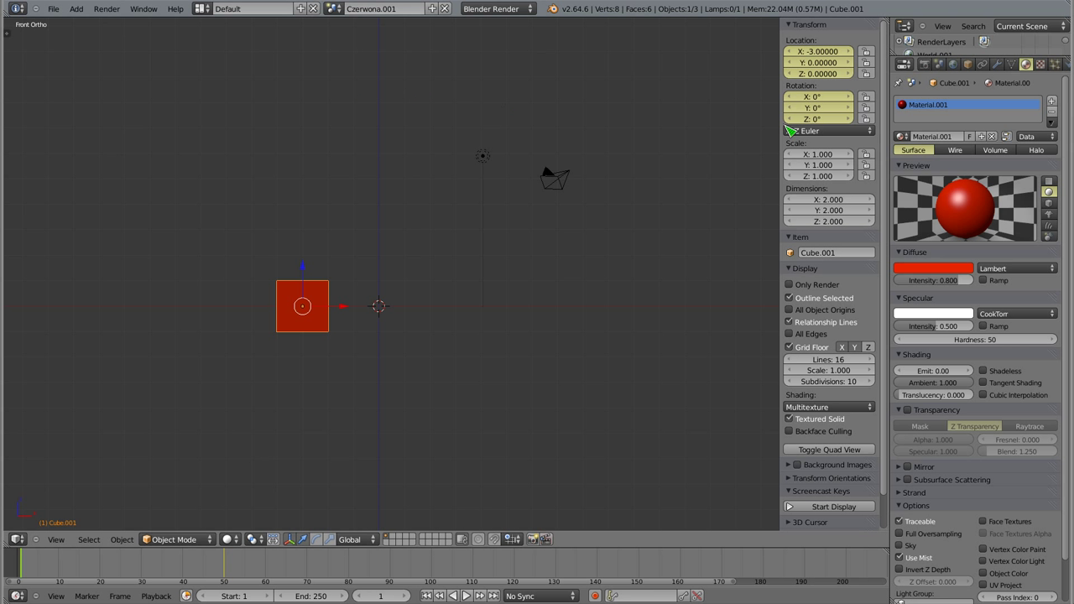
pyautogui.moveTo(975, 55); pyautogui.dragTo(965, 181)
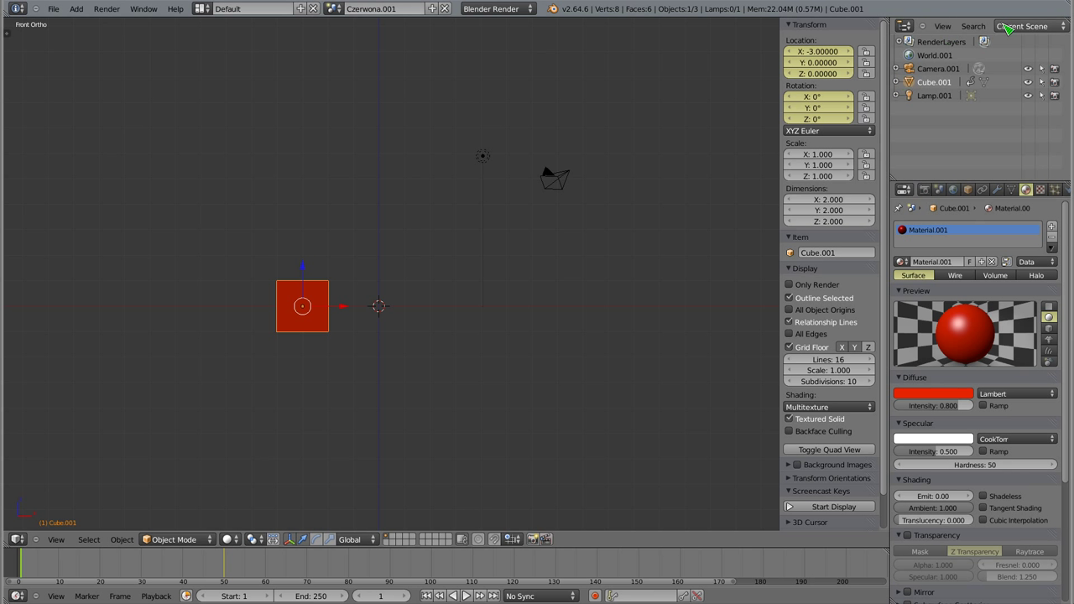
# Change Cube.001's diffuse colour from red to green.
pyautogui.click(896, 83)
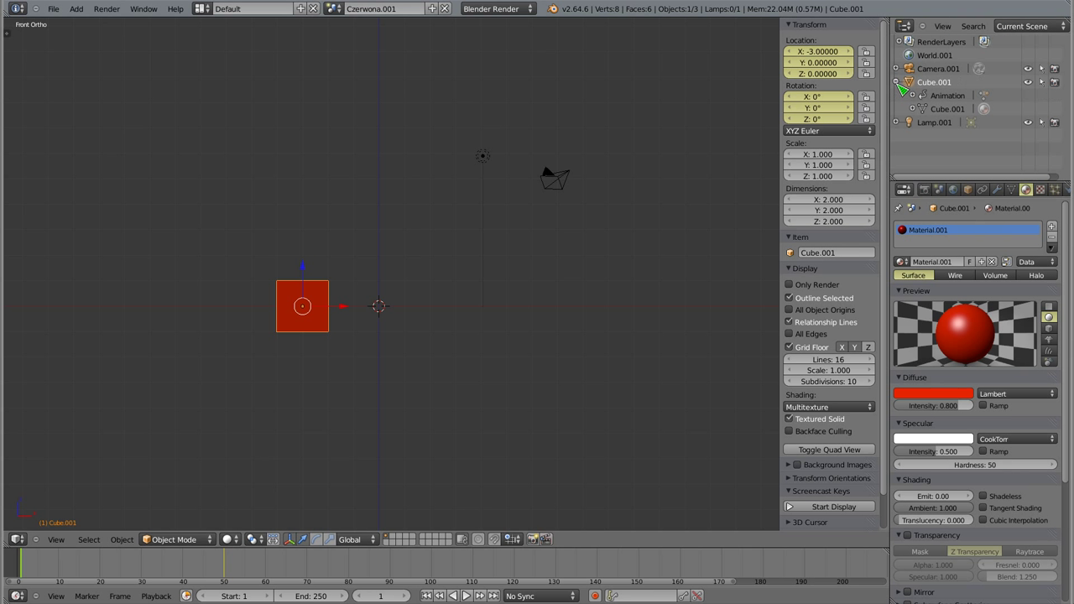
pyautogui.click(945, 109)
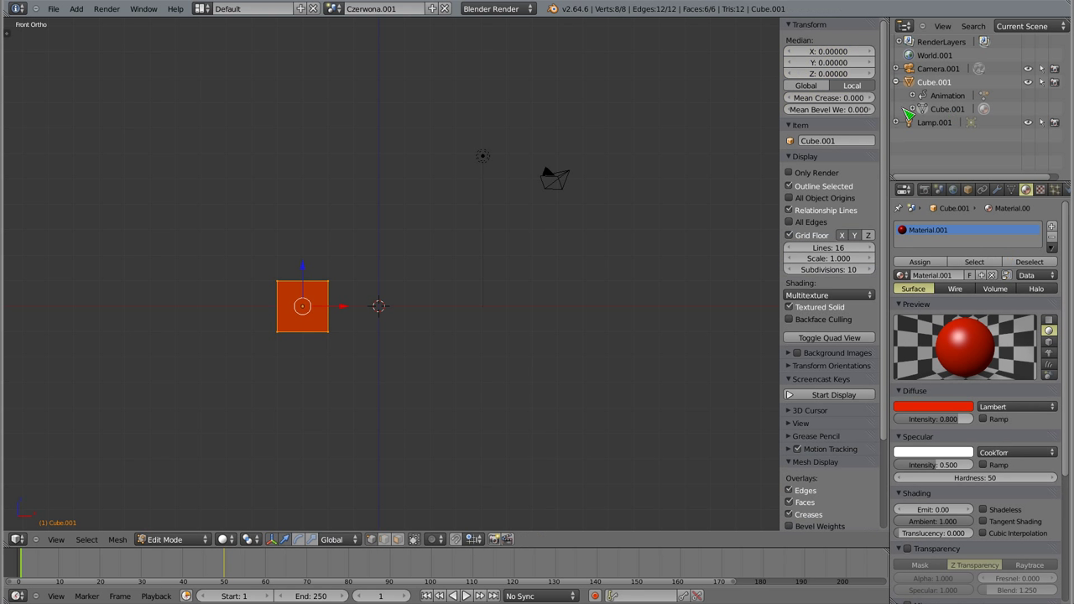
pyautogui.click(897, 82)
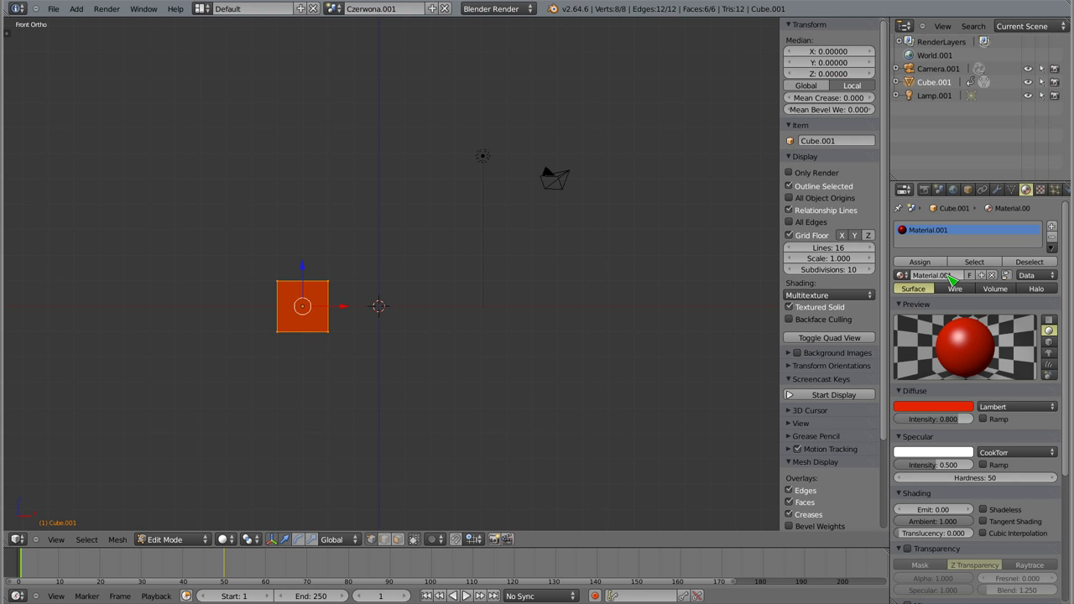
pyautogui.click(935, 82)
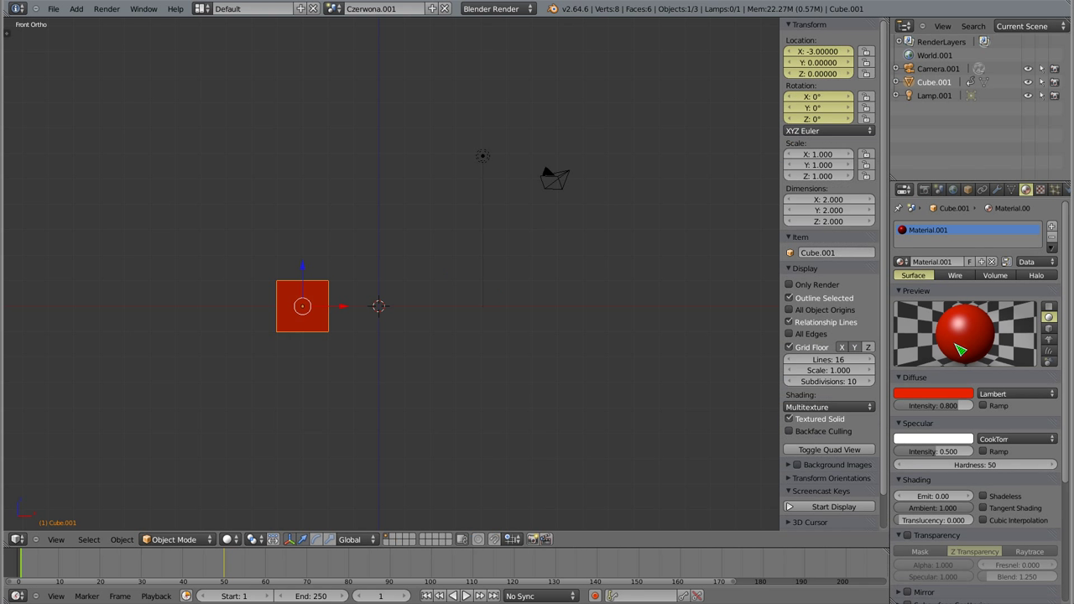
pyautogui.click(933, 393)
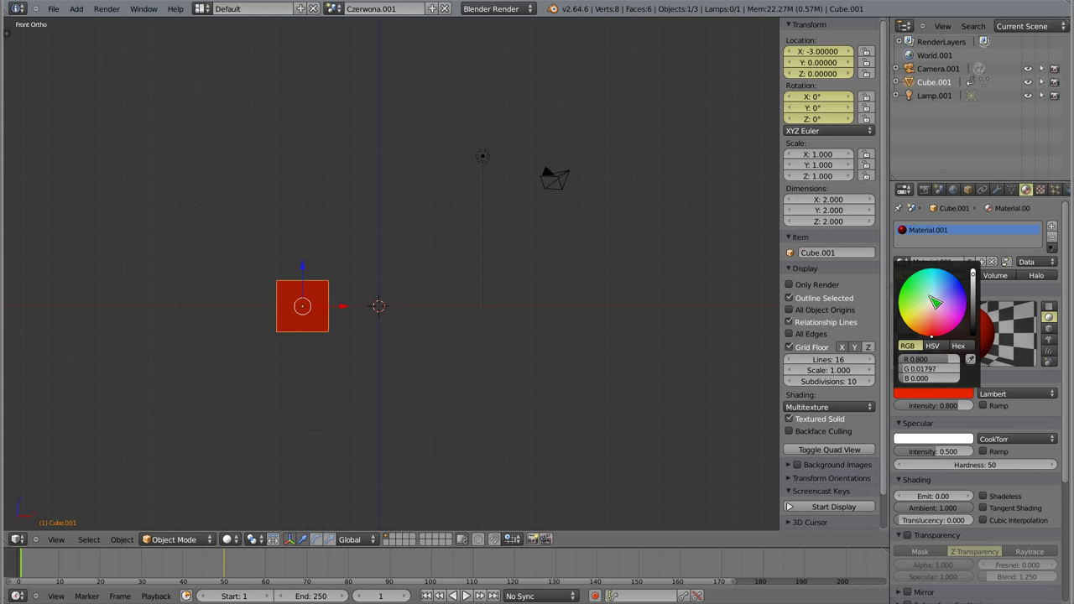
pyautogui.moveTo(923, 294); pyautogui.dragTo(901, 288)
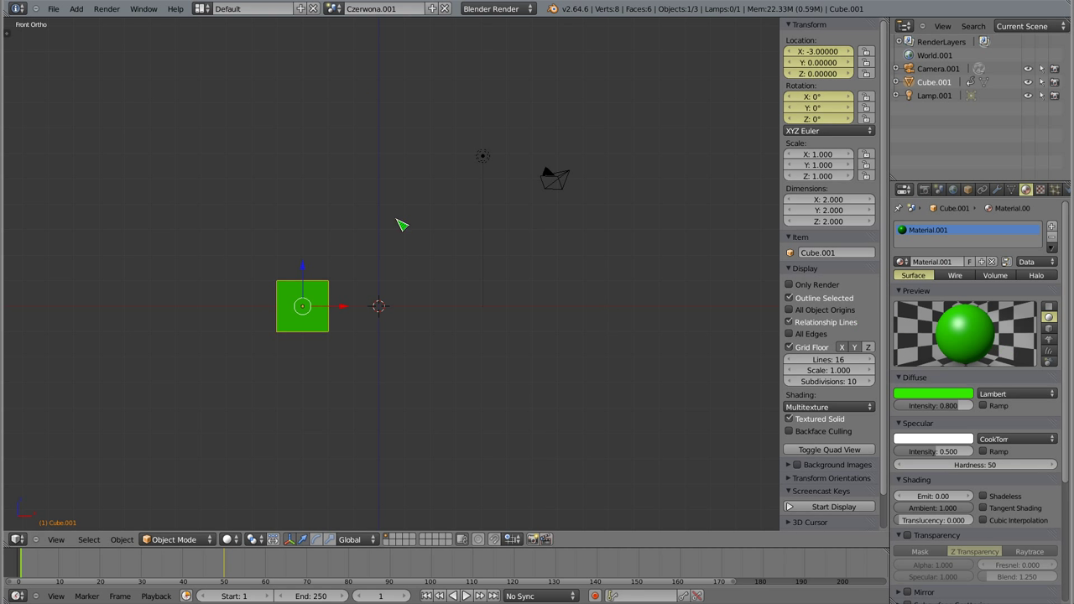
# Rename the copied scene Czerwona.001 to 'Zielona' and play its animation.
pyautogui.click(337, 8)
pyautogui.click(344, 29)
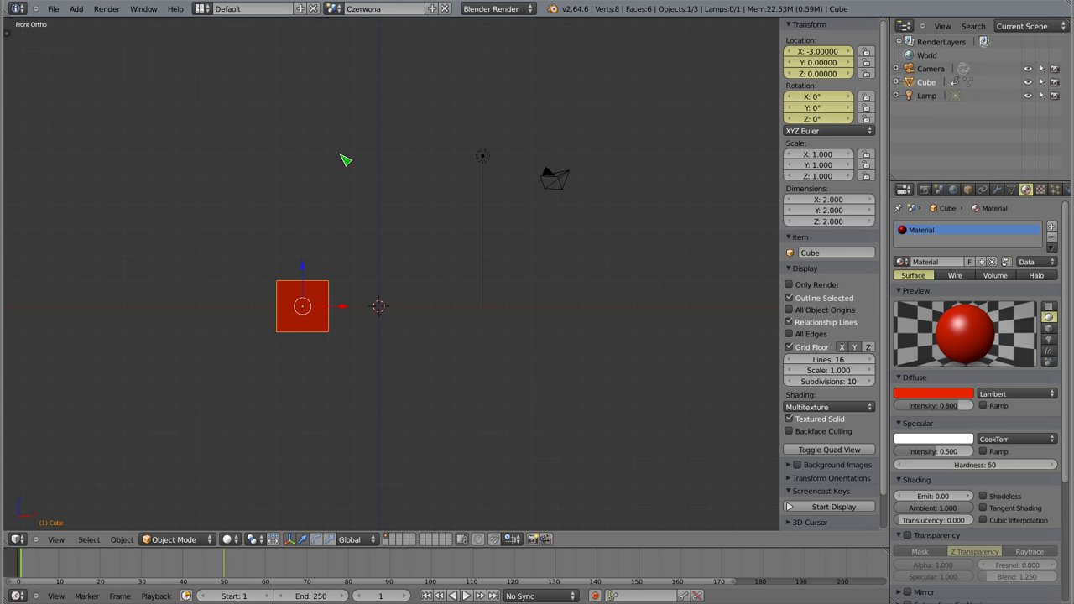
pyautogui.click(336, 10)
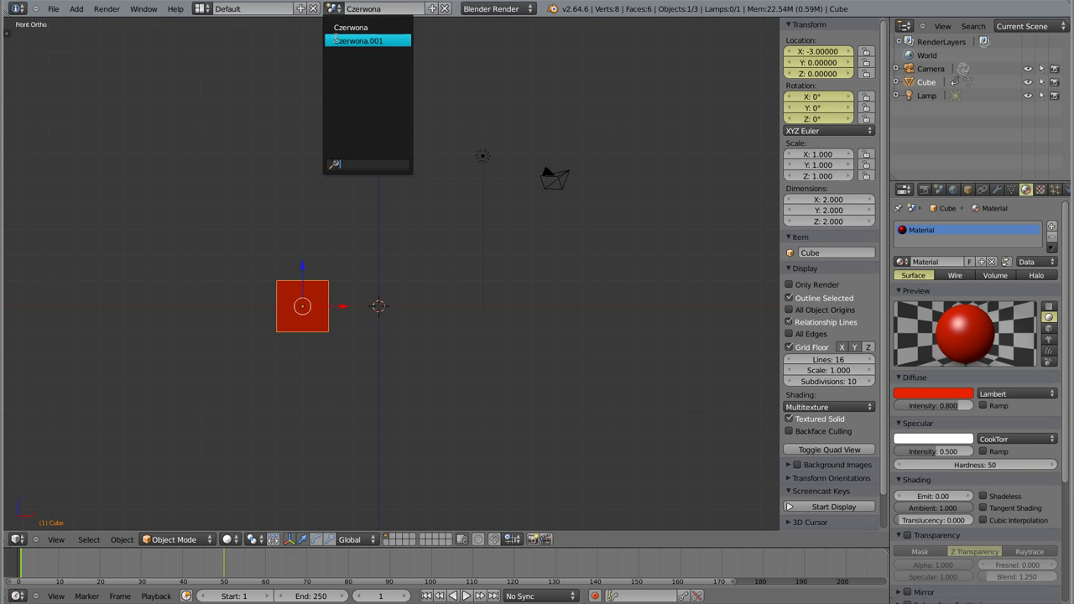
pyautogui.click(342, 38)
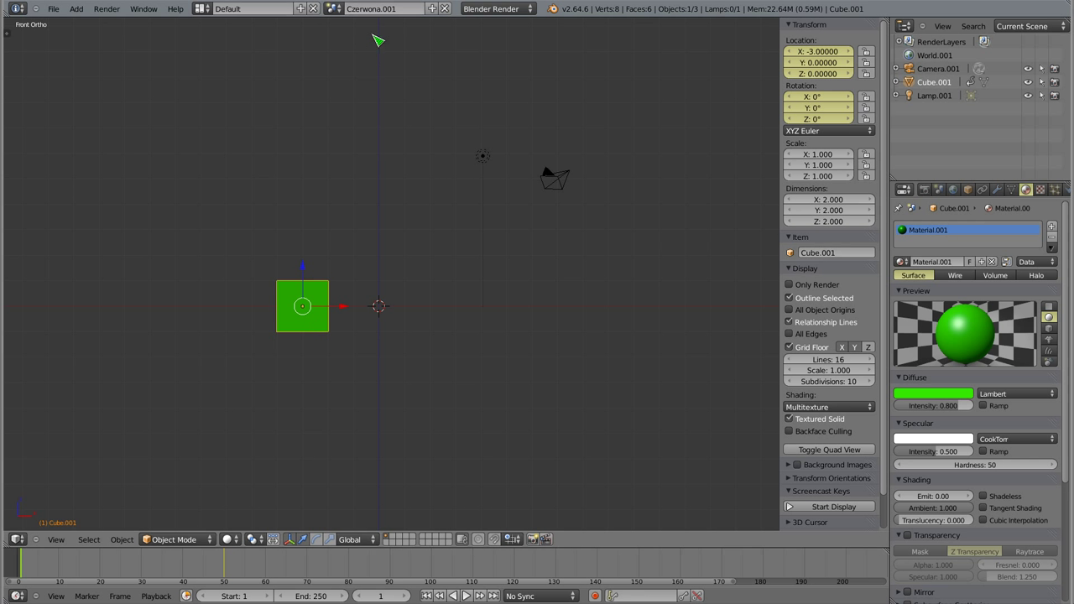
pyautogui.click(376, 7)
pyautogui.write('Zielona')
pyautogui.press('Return')
pyautogui.hotkey('alt', 'a')
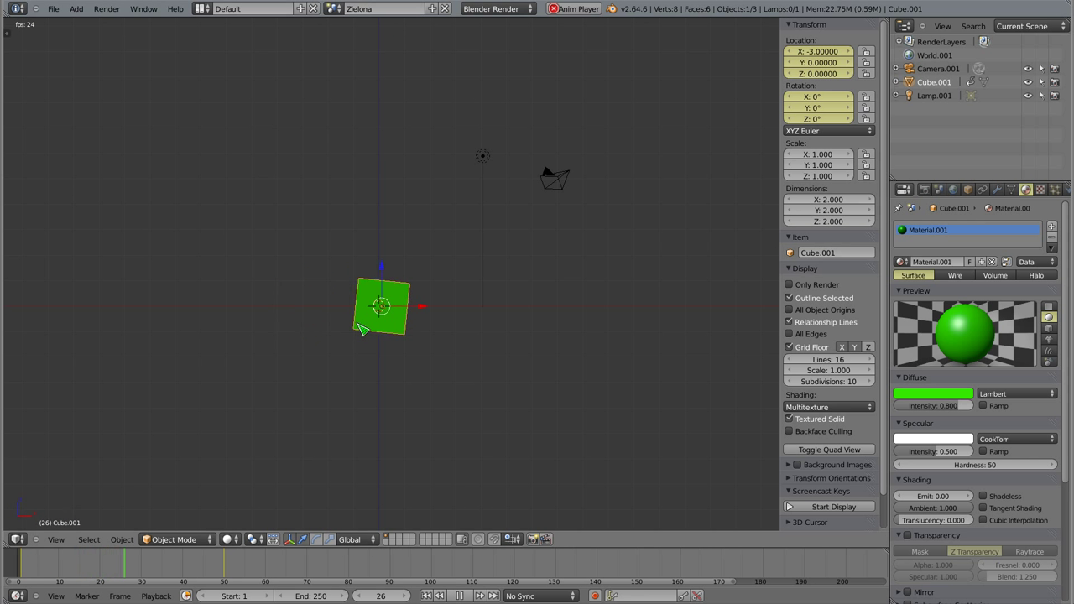
pyautogui.press('Escape')
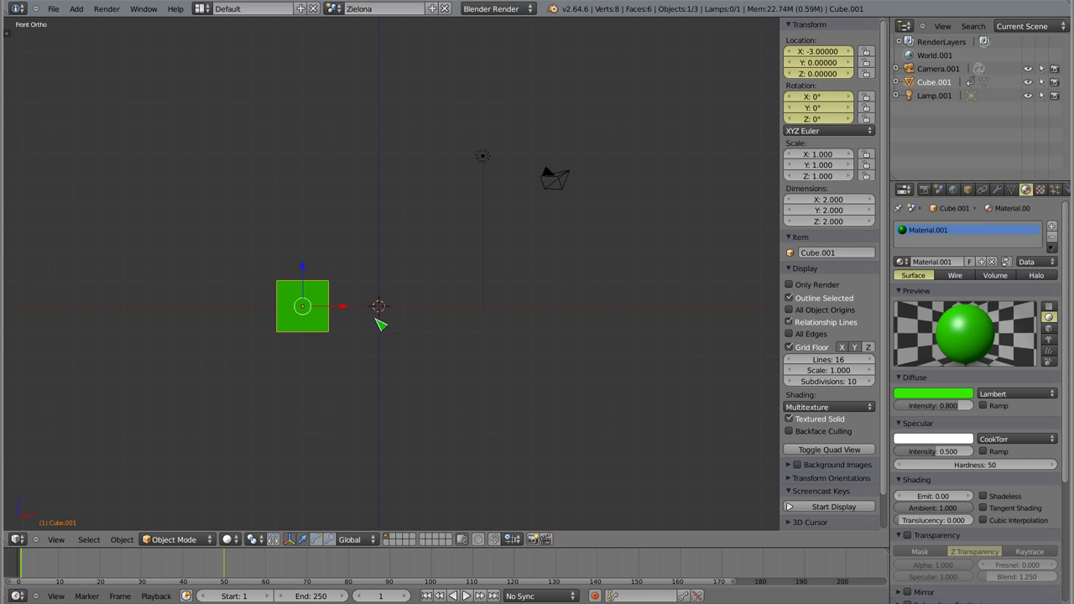
# Clear the frame-50 keyframe and keyframe the cube at X 4 on frame 100.
pyautogui.click(225, 566)
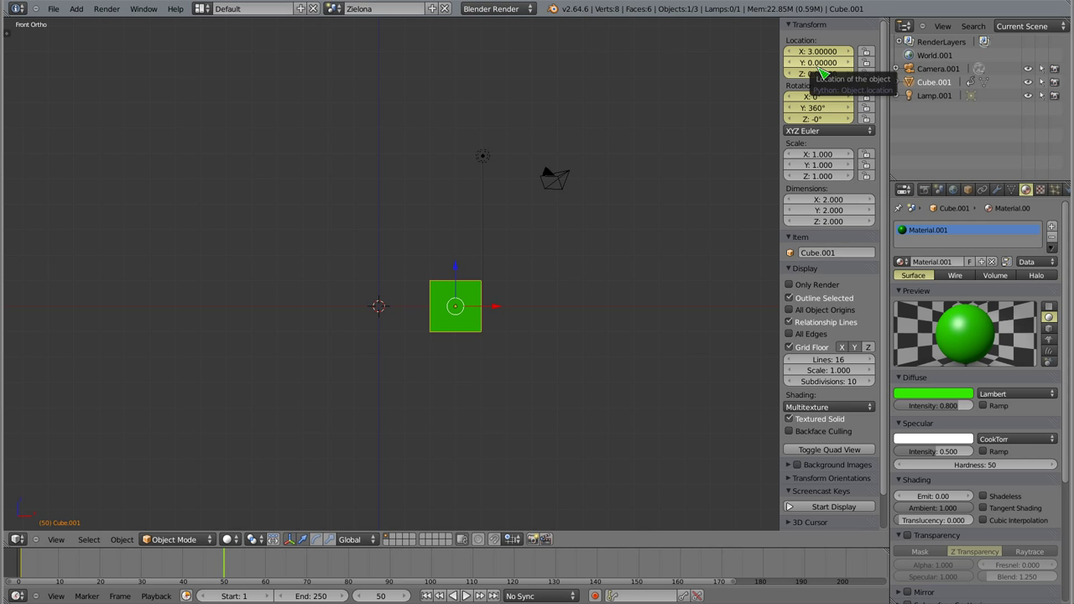
pyautogui.hotkey('alt', 'i')
pyautogui.hotkey('alt', 'i')
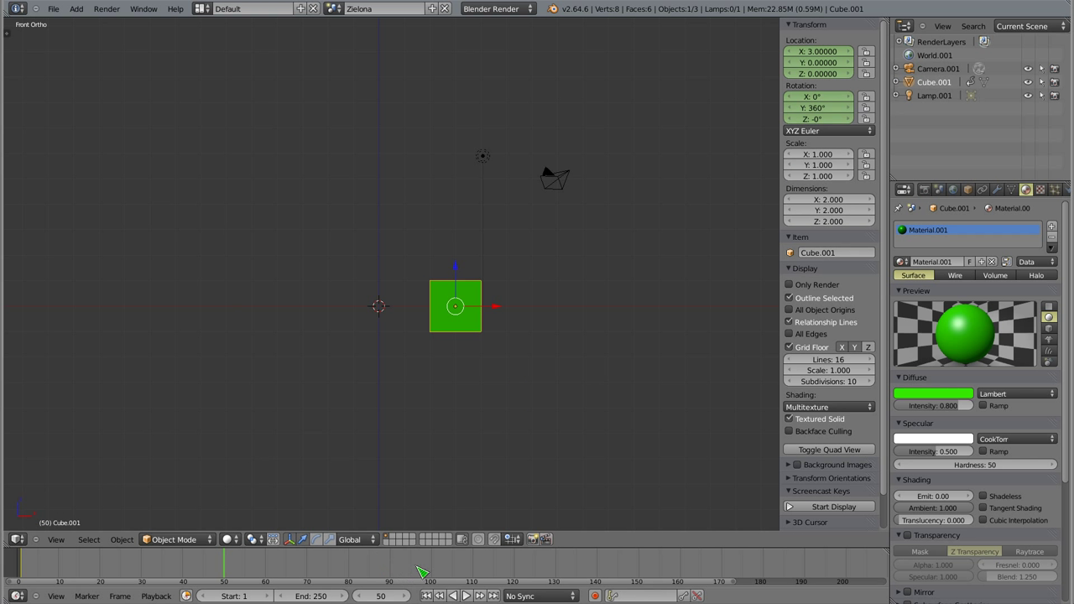
pyautogui.click(433, 564)
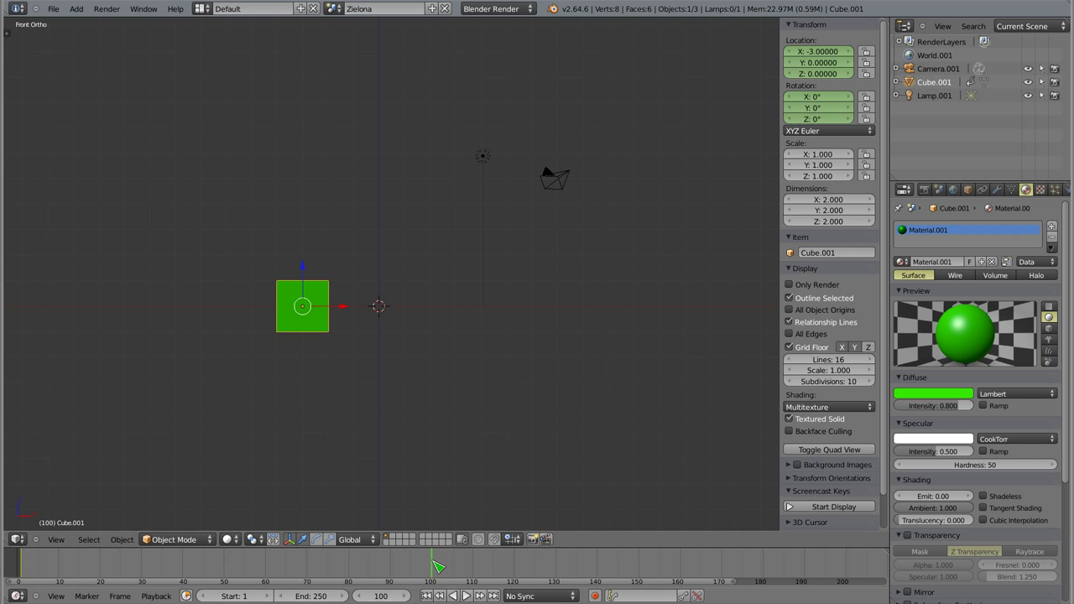
pyautogui.moveTo(346, 312); pyautogui.dragTo(521, 318)
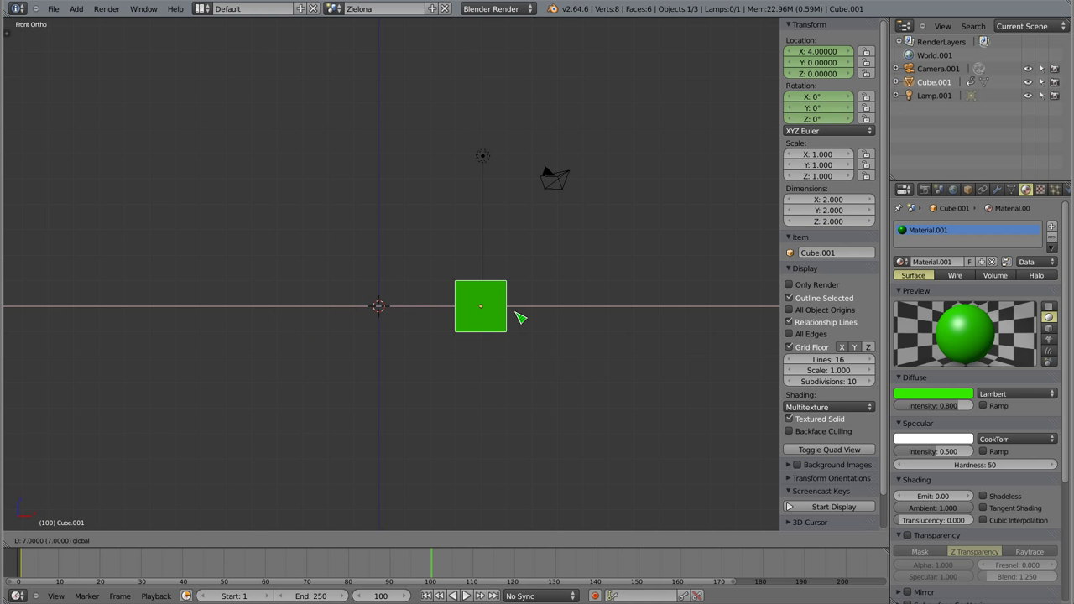
pyautogui.moveTo(520, 317); pyautogui.dragTo(520, 317)
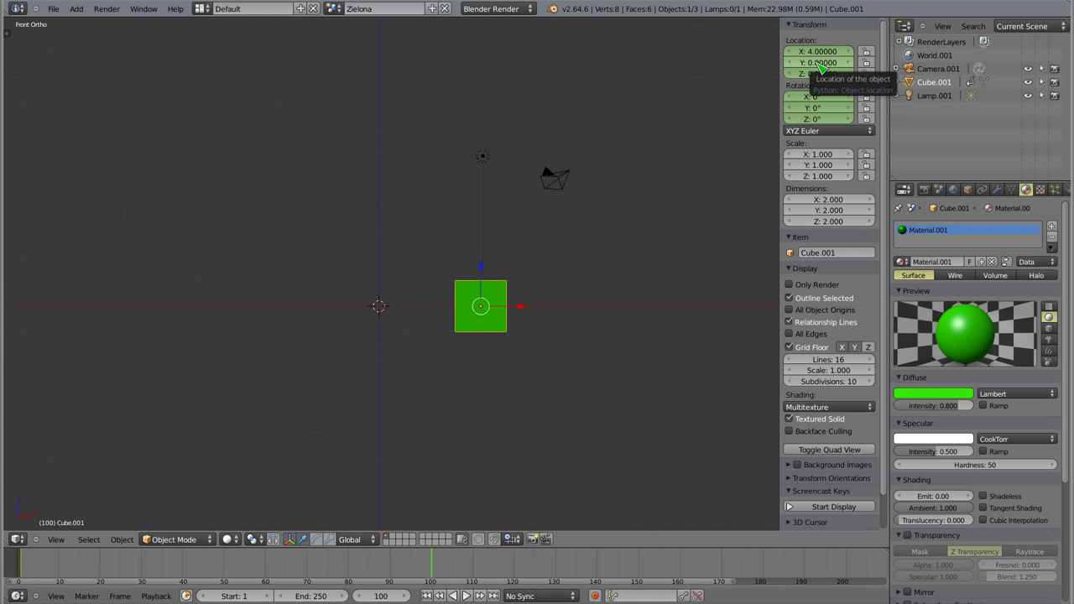
pyautogui.press('i')
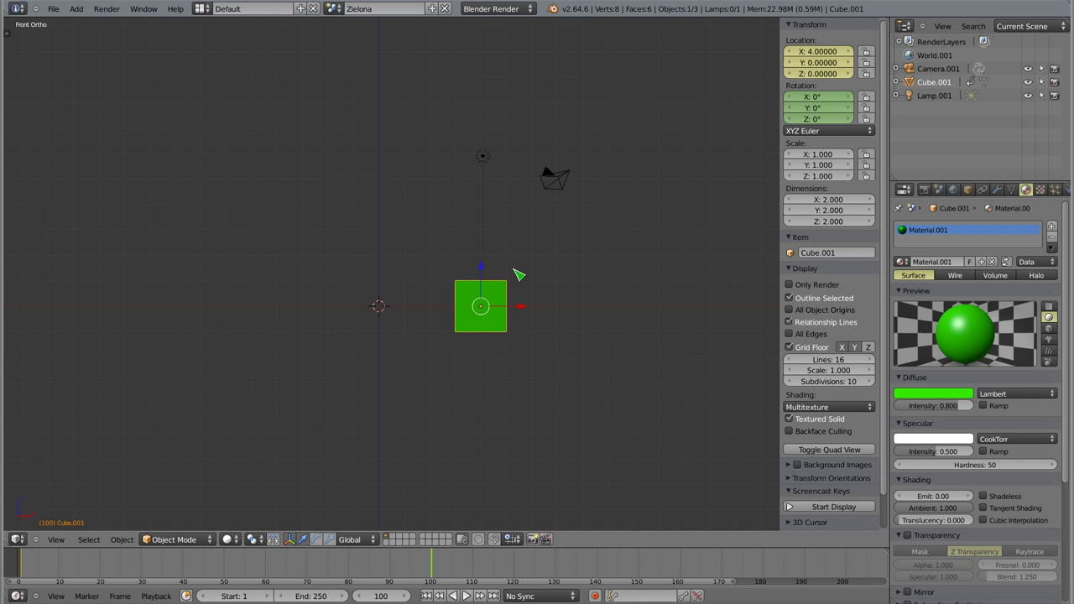
# Set the cube's Y rotation to 360° and keyframe it at frame 100.
pyautogui.moveTo(814, 107); pyautogui.dragTo(814, 107)
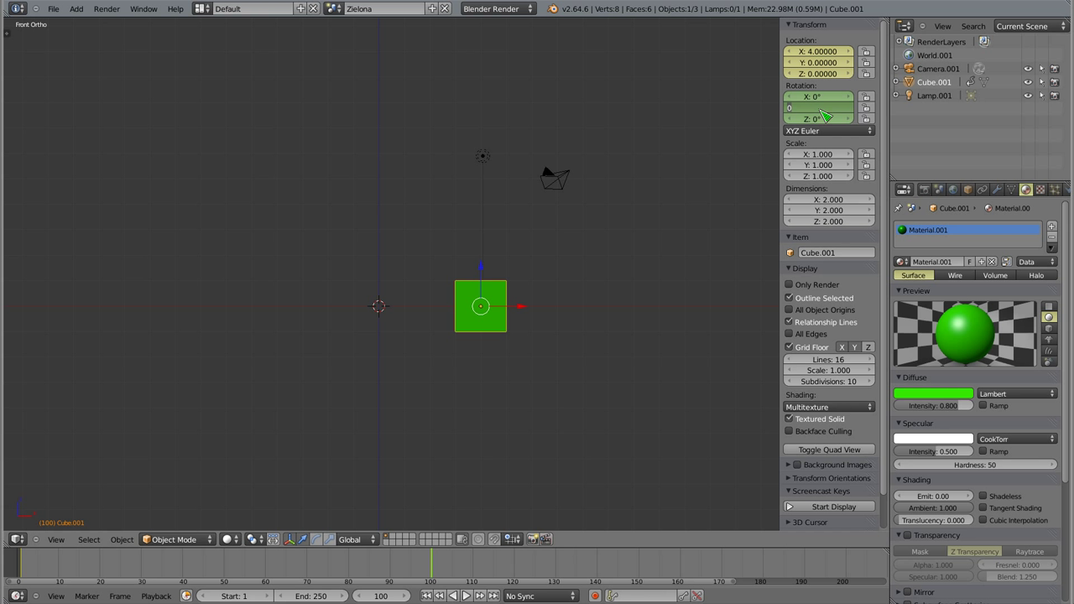
pyautogui.write('Y: 360')
pyautogui.press('Return')
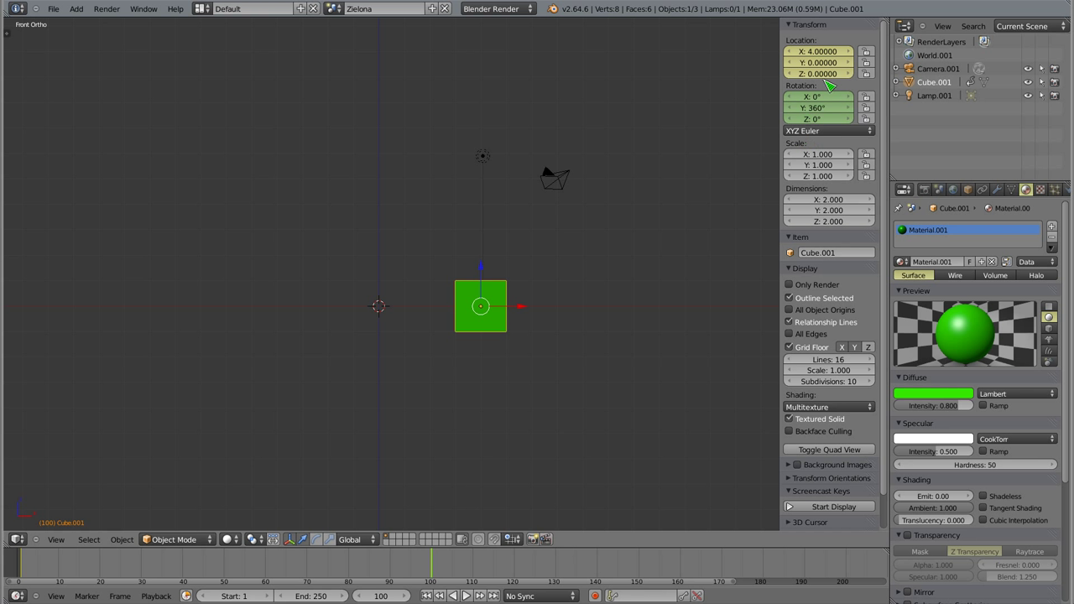
pyautogui.press('i')
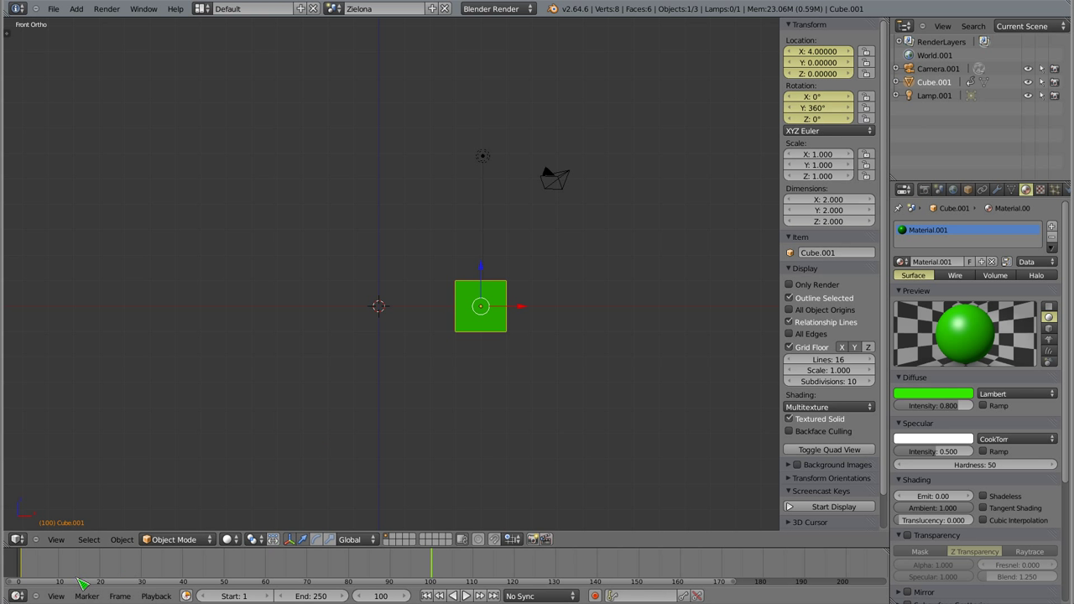
pyautogui.click(25, 570)
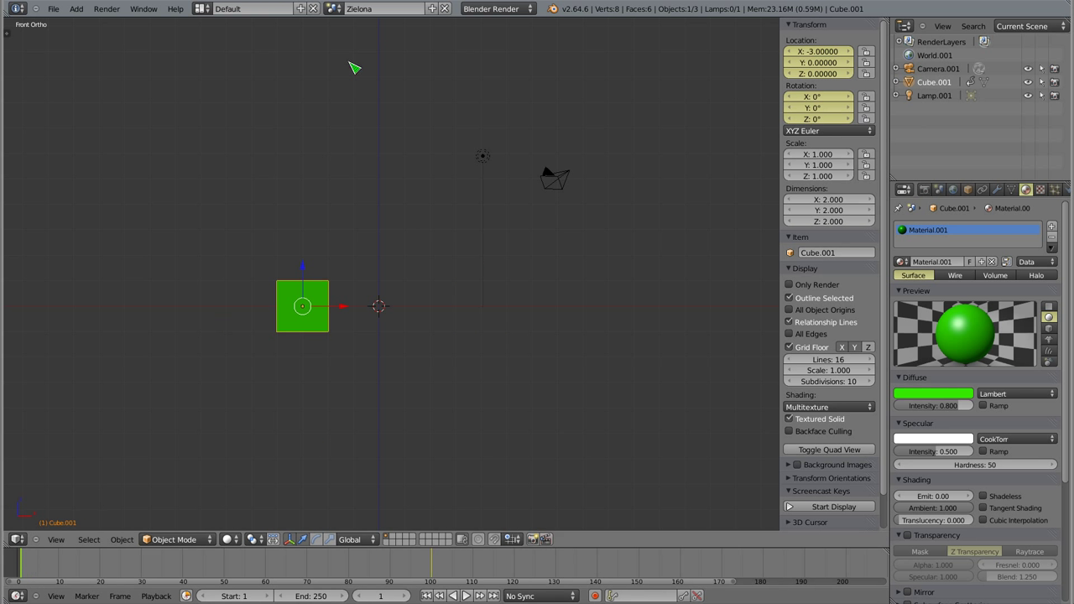
# Play the new motion and set the end frame to 100.
pyautogui.hotkey('alt', 'a')
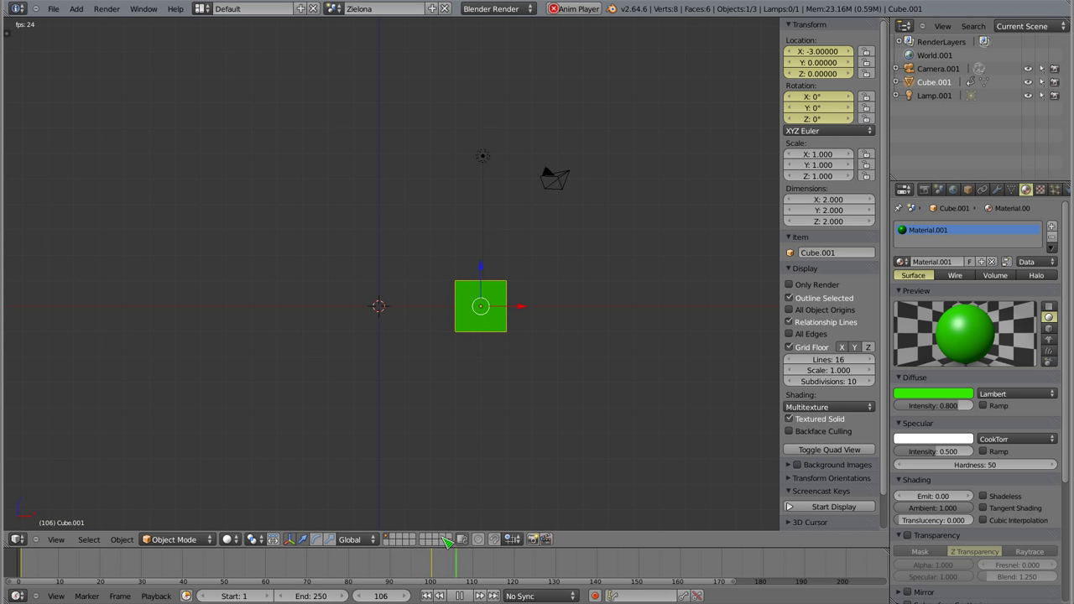
pyautogui.click(431, 571)
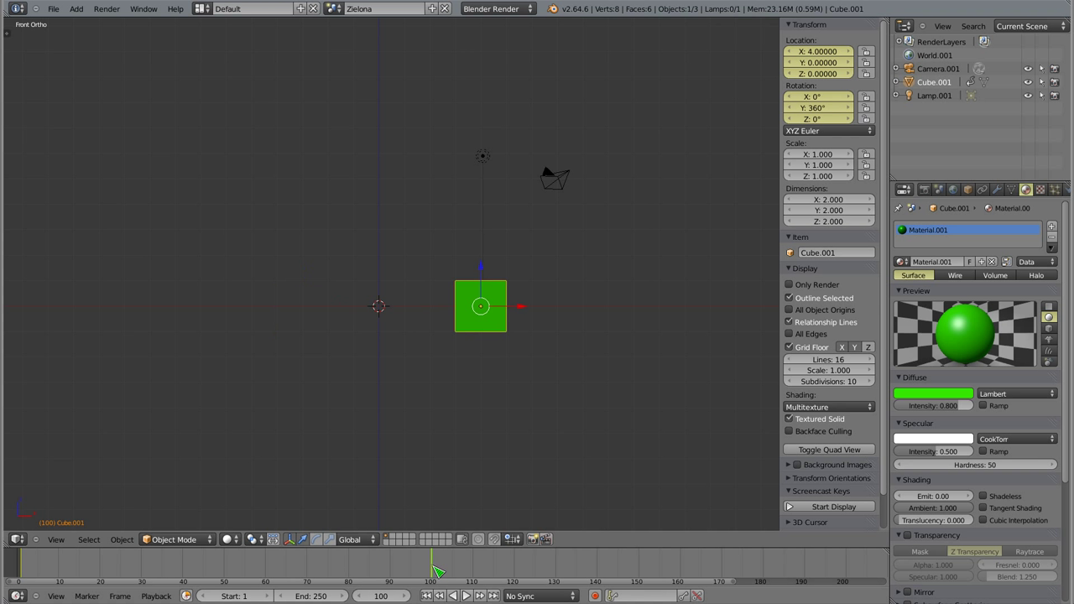
pyautogui.press('e')
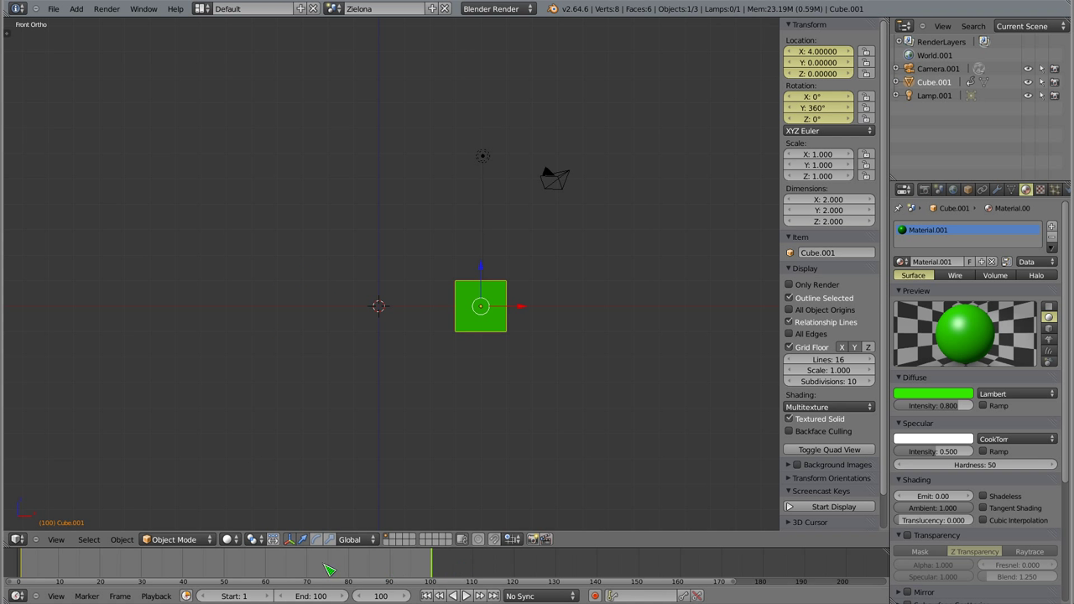
pyautogui.moveTo(132, 573); pyautogui.dragTo(251, 568, button='middle')
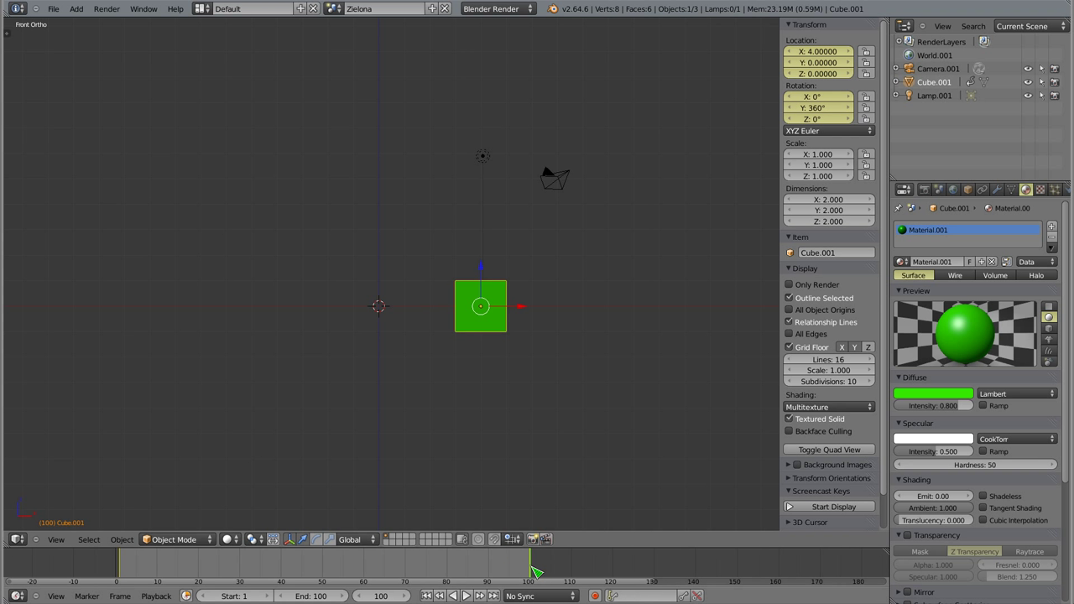
# Compare the Czerwona and Zielona scenes by switching between them, ending on Czerwona.
pyautogui.click(334, 9)
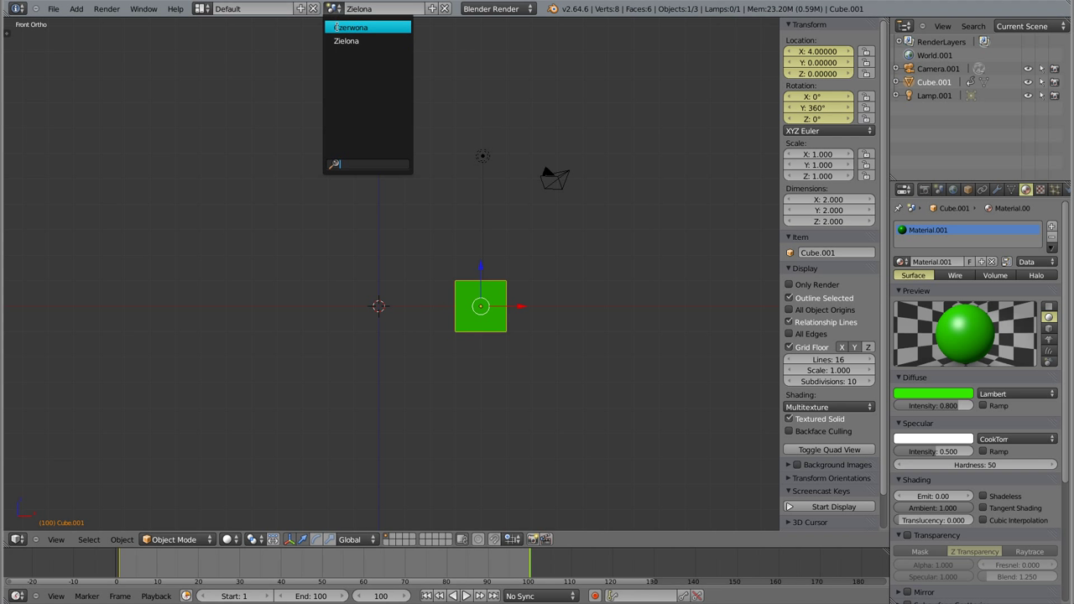
pyautogui.click(344, 30)
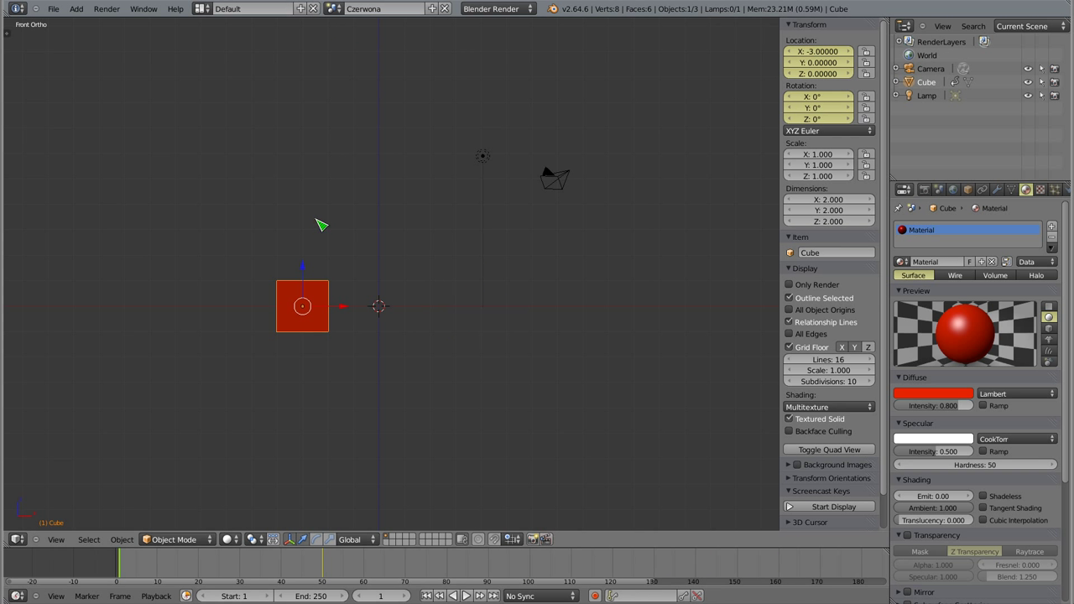
pyautogui.click(334, 8)
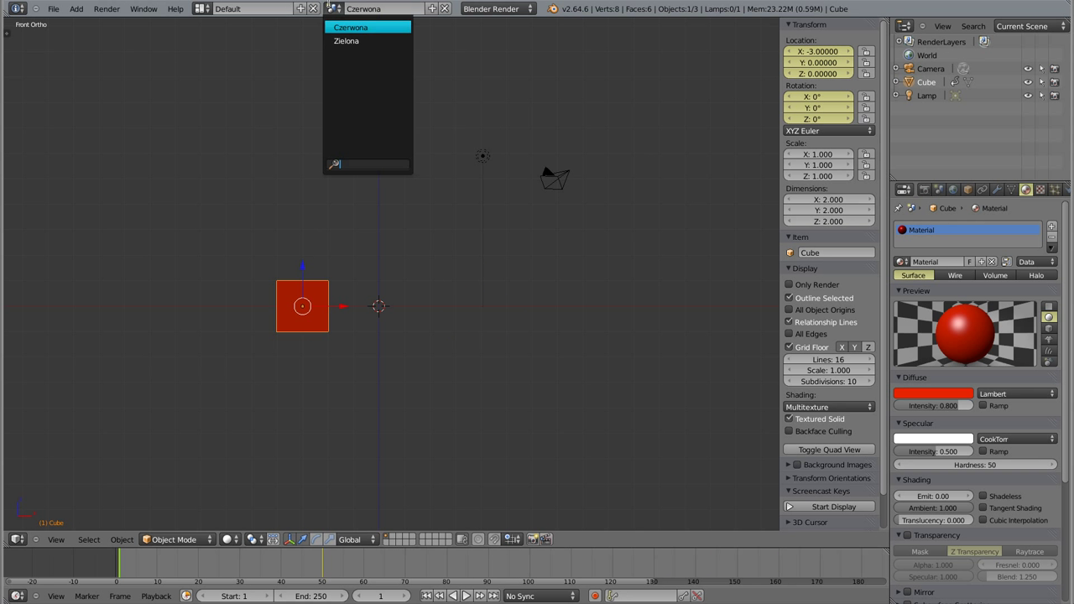
pyautogui.click(345, 41)
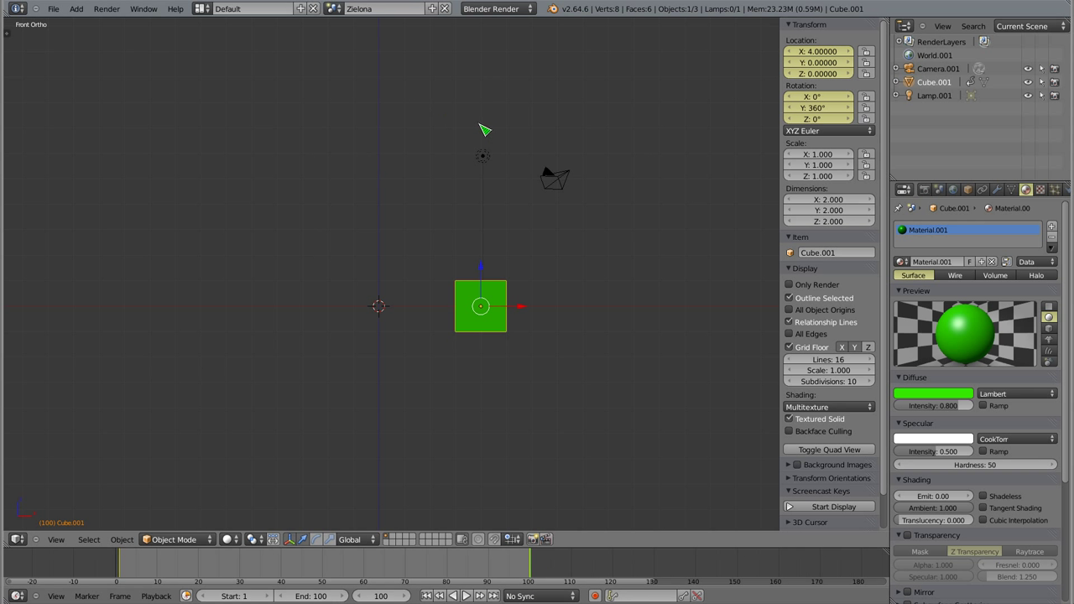
pyautogui.click(336, 10)
pyautogui.click(352, 29)
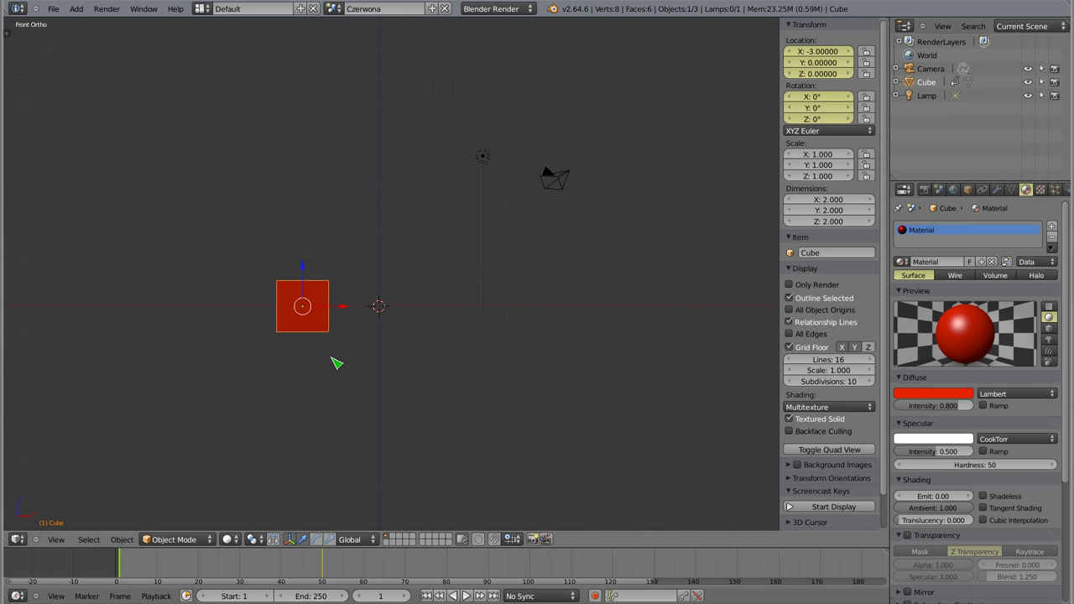
# Set the Czerwona scene's end frame to 50.
pyautogui.click(326, 568)
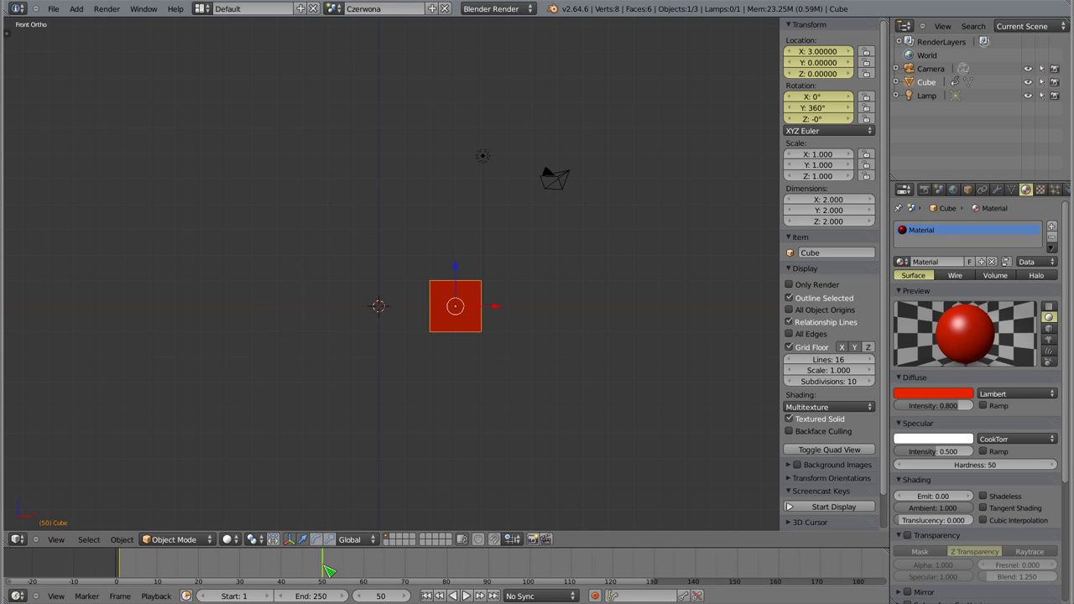
pyautogui.press('e')
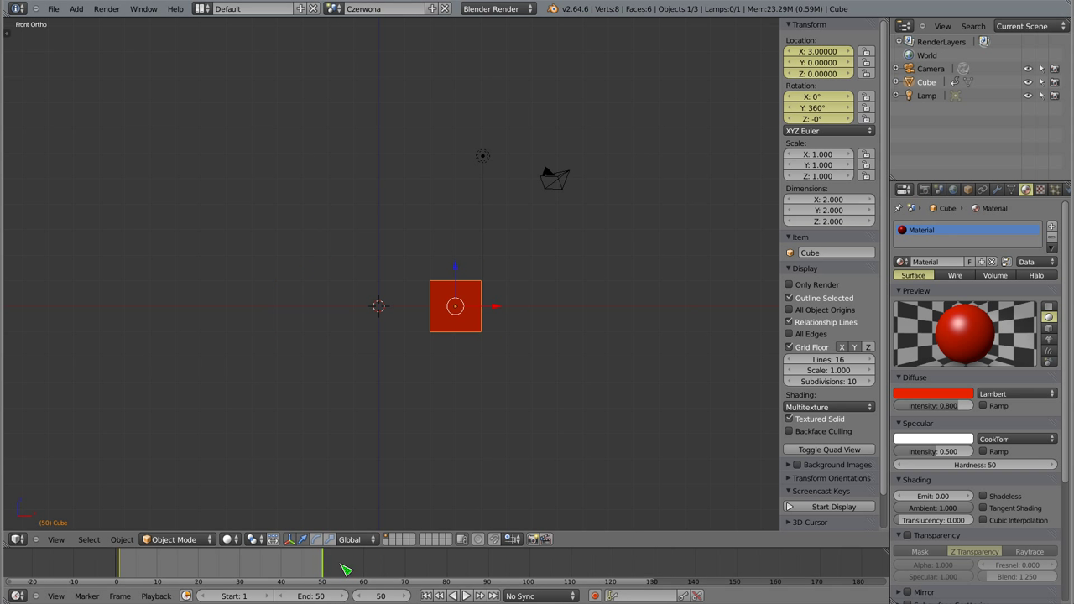
pyautogui.scroll(1, 200, 570)
pyautogui.scroll(2, 225, 570)
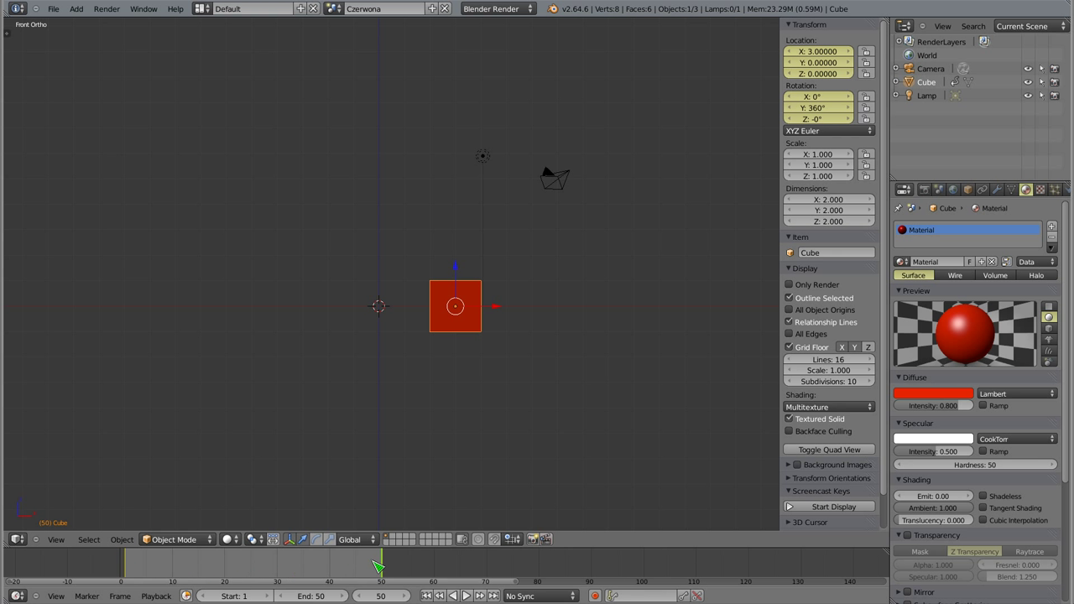
# Check Zielona again, return to Czerwona, and bring up the screen layout list.
pyautogui.click(334, 8)
pyautogui.click(335, 38)
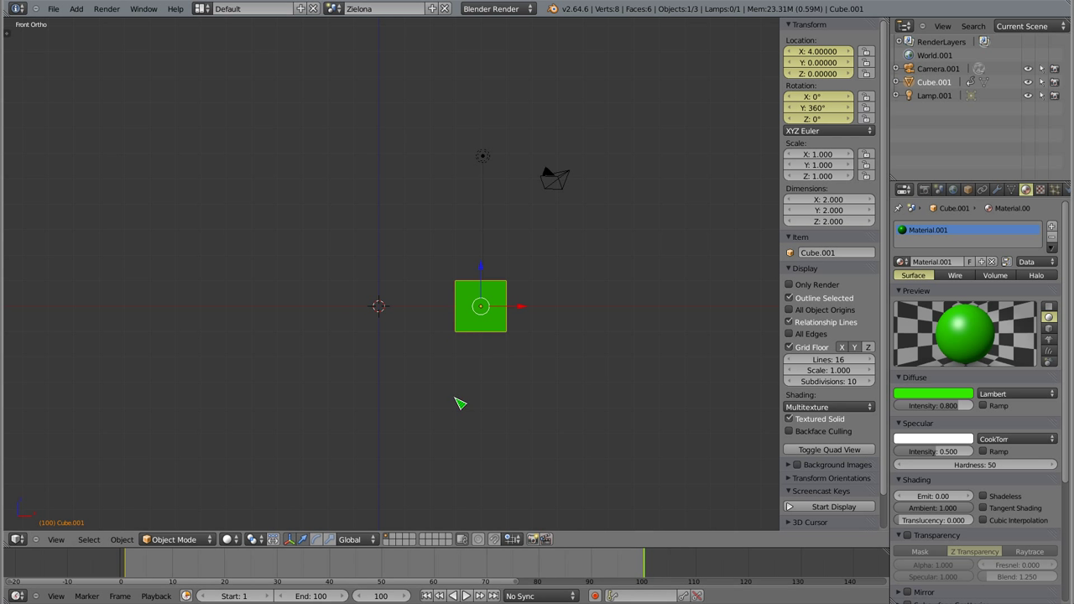
pyautogui.click(334, 8)
pyautogui.click(340, 27)
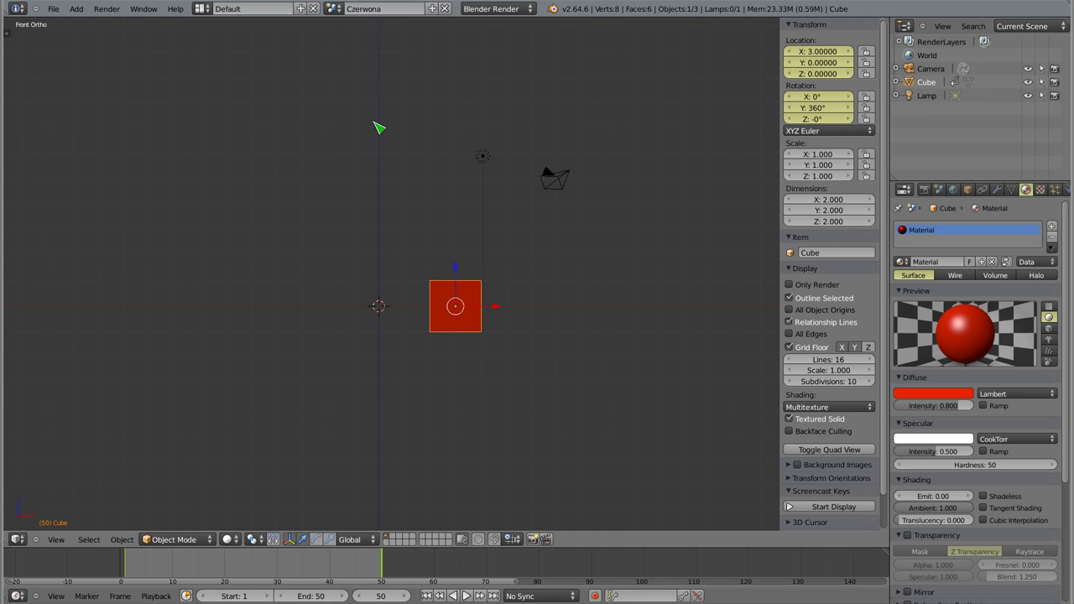
pyautogui.click(334, 8)
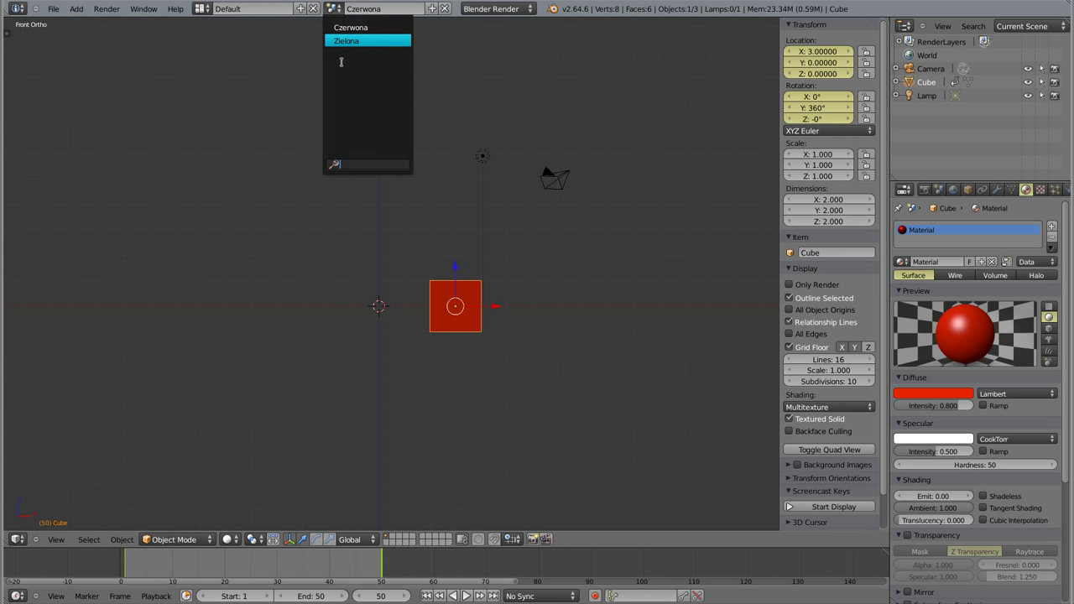
pyautogui.click(201, 8)
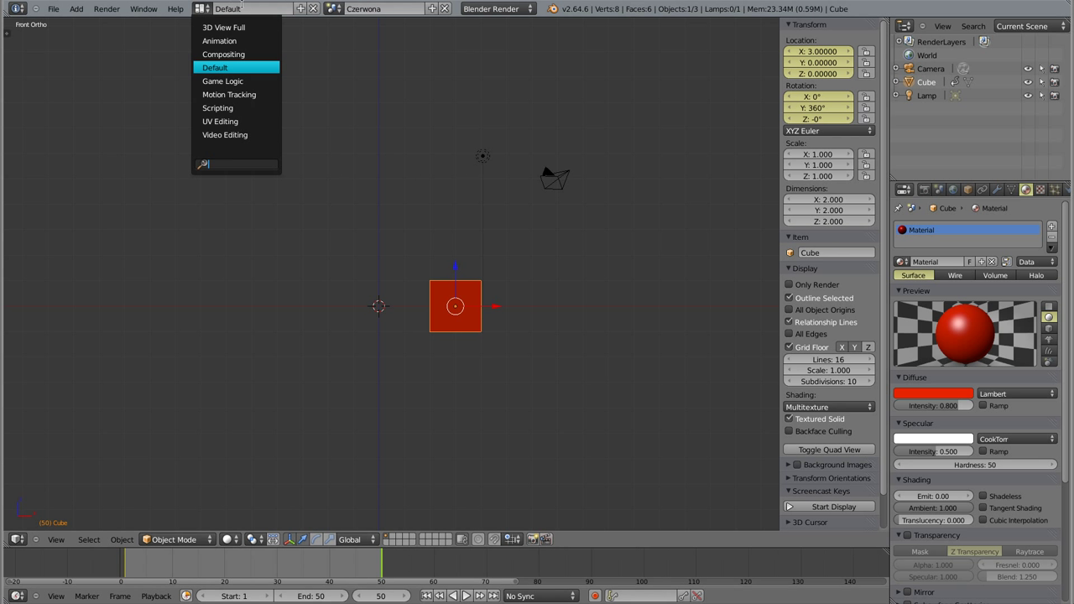
# Switch to the Video Editing layout, frame the sequencer and timeline at frame 0, and bring up the add-strip menu.
pyautogui.click(215, 135)
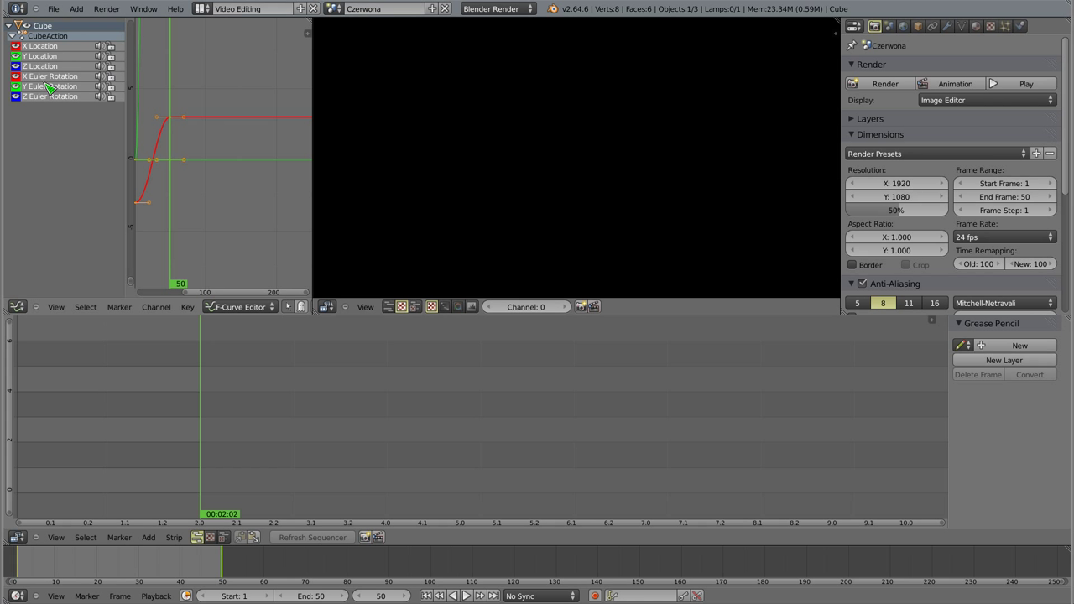
pyautogui.scroll(3, 25, 413)
pyautogui.moveTo(26, 416); pyautogui.dragTo(280, 427, button='middle')
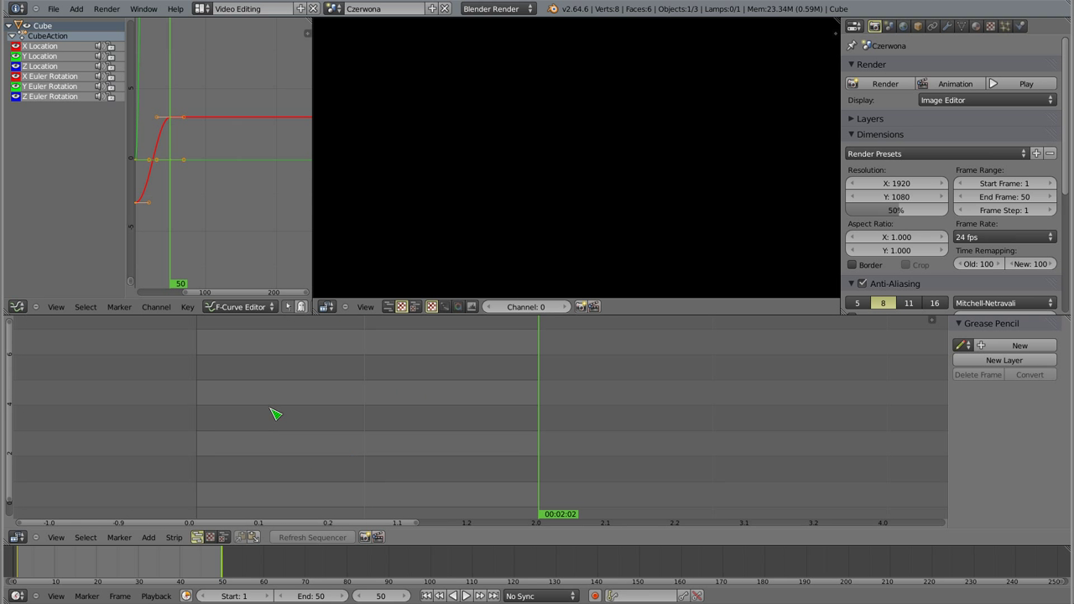
pyautogui.scroll(1, 92, 567)
pyautogui.scroll(1, 115, 566)
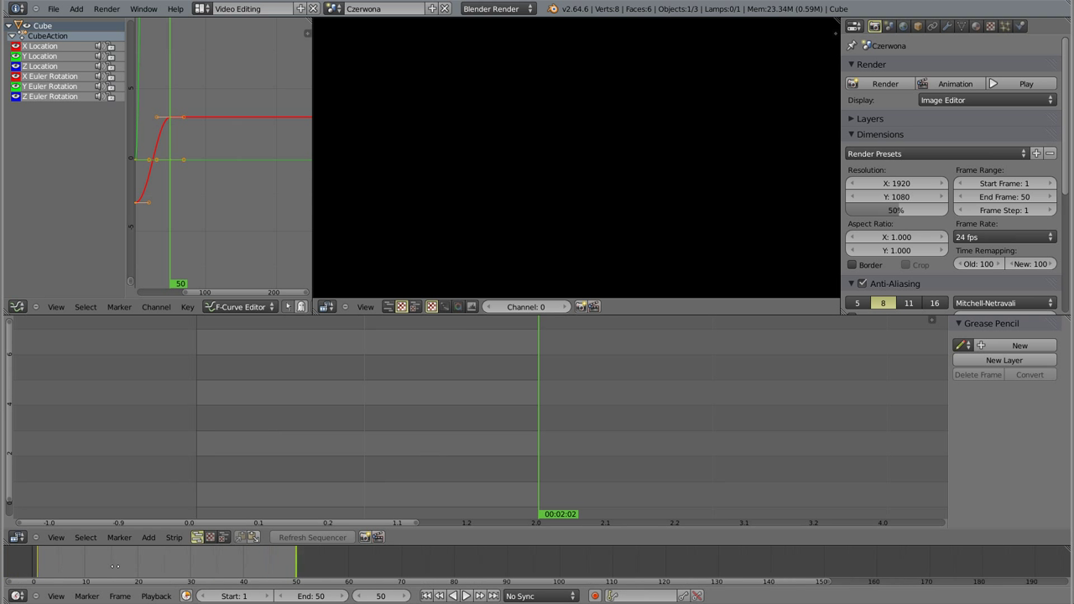
pyautogui.moveTo(114, 566); pyautogui.dragTo(189, 558, button='middle')
pyautogui.hotkey('shift', 'a')
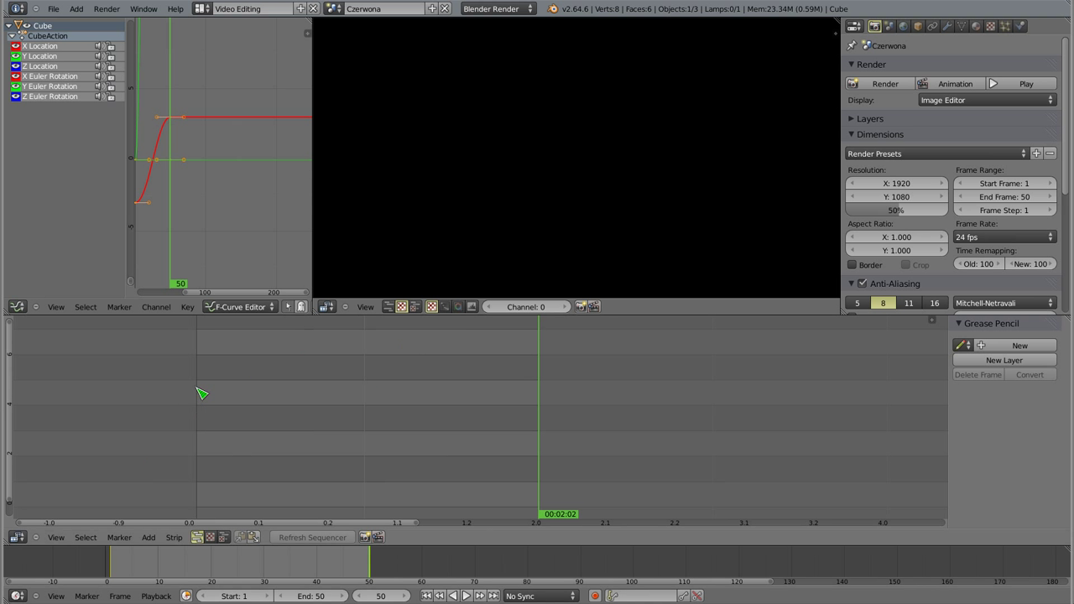
pyautogui.hotkey('shift', 'a')
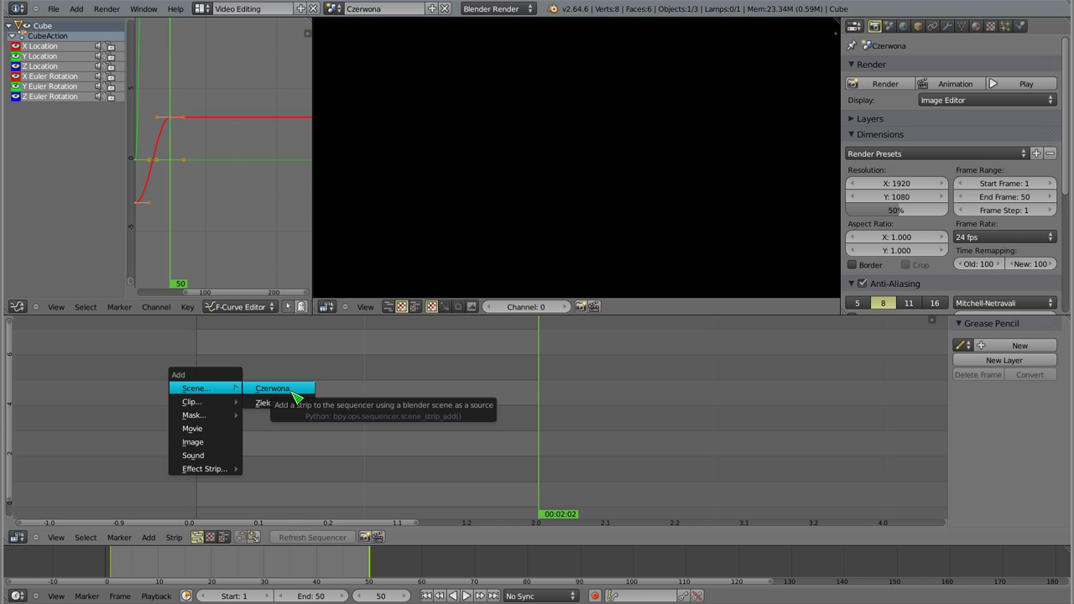
# Add a Czerwona scene strip and place it starting at frame 1.
pyautogui.click(333, 9)
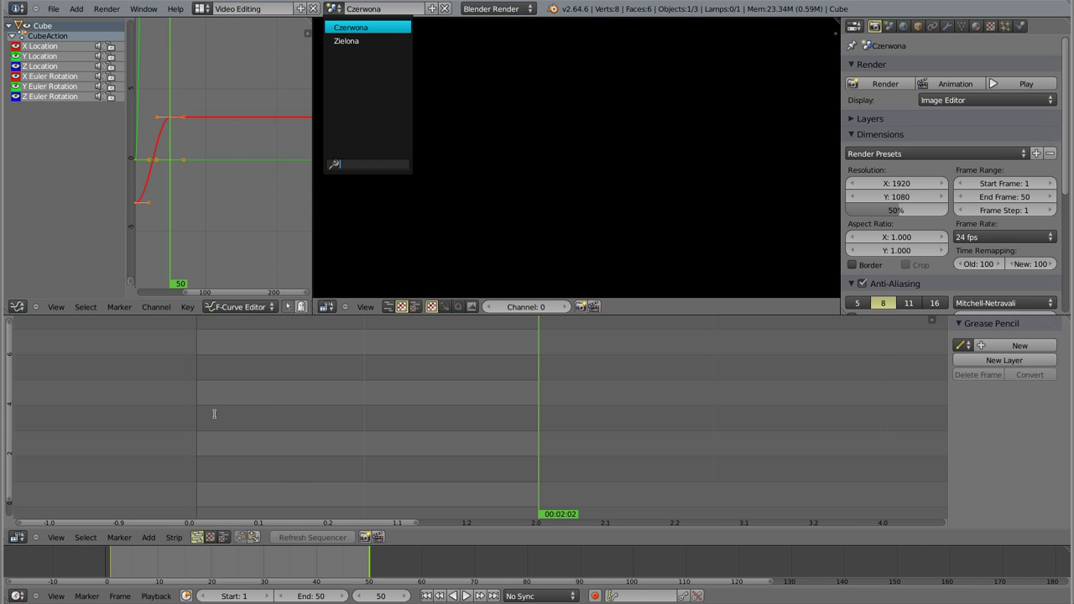
pyautogui.hotkey('shift', 'a')
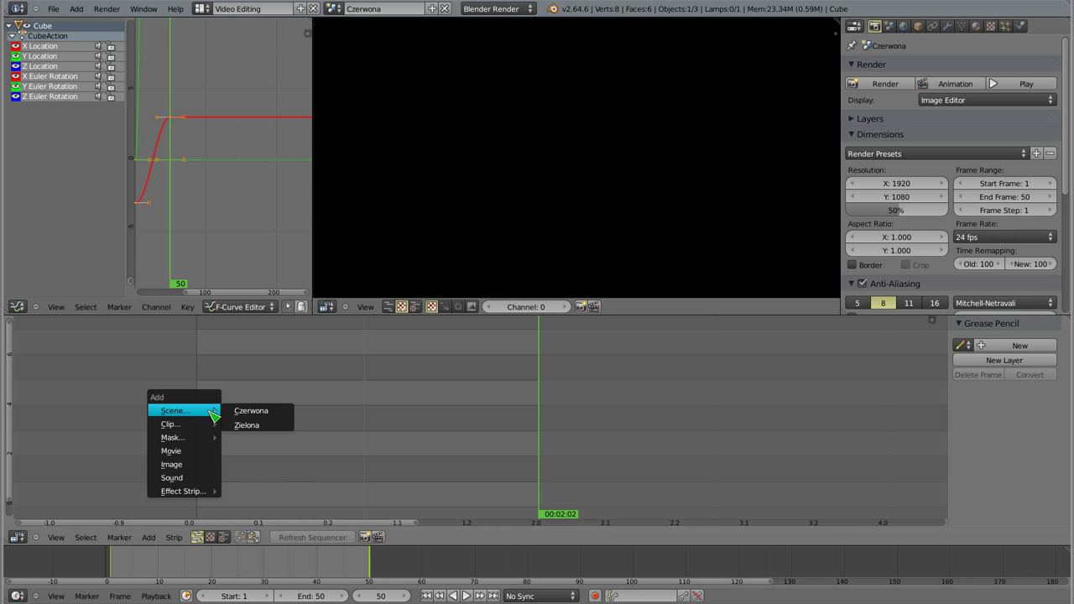
pyautogui.click(252, 411)
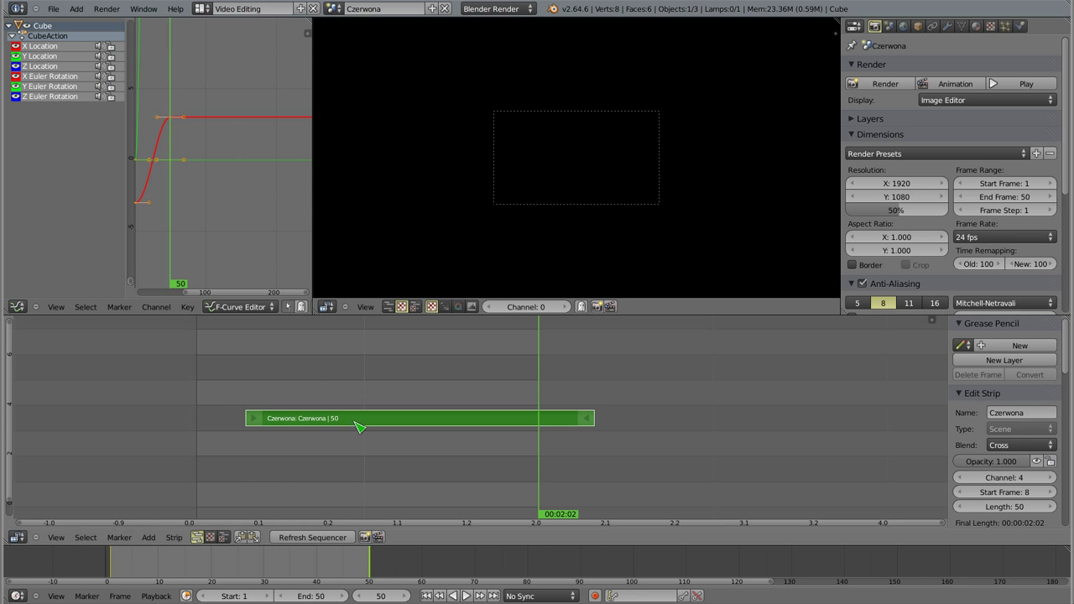
pyautogui.press('g')
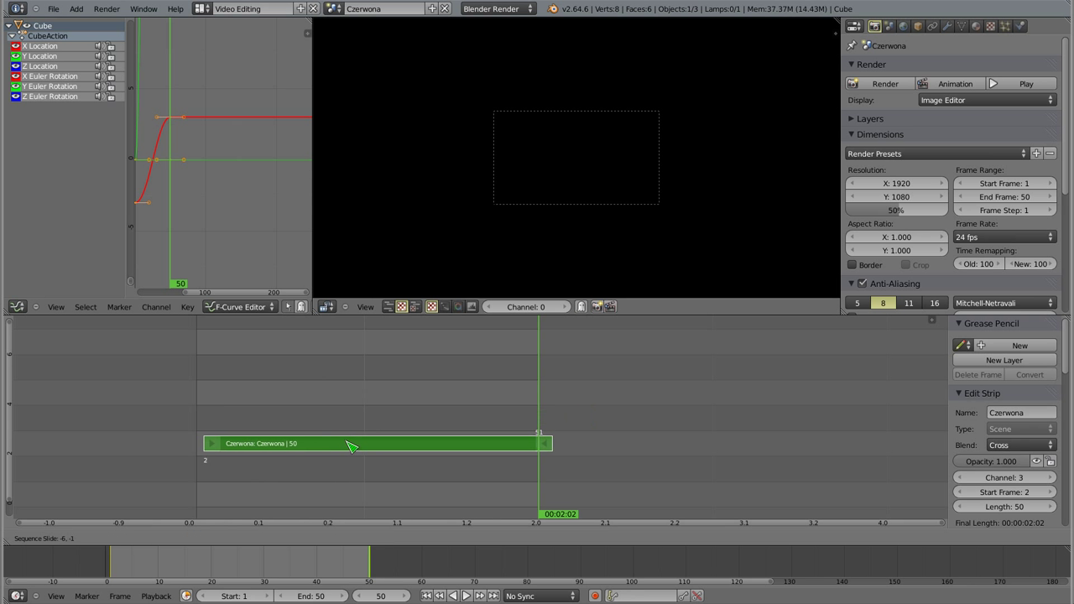
pyautogui.click(344, 446)
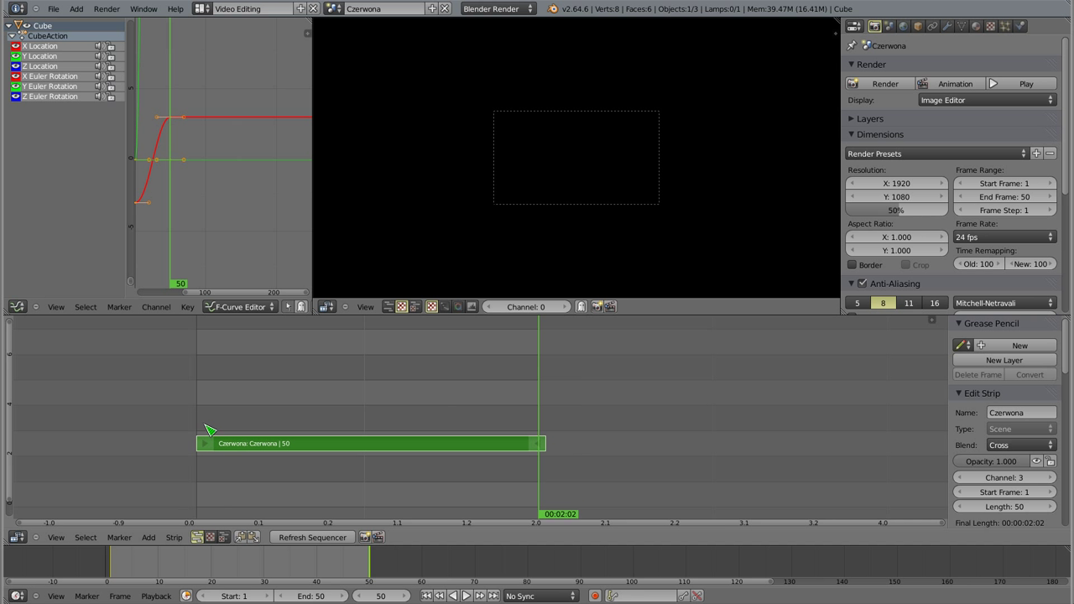
# Add a Zielona scene strip above it, also starting at frame 1.
pyautogui.hotkey('shift', 'a')
pyautogui.click(242, 439)
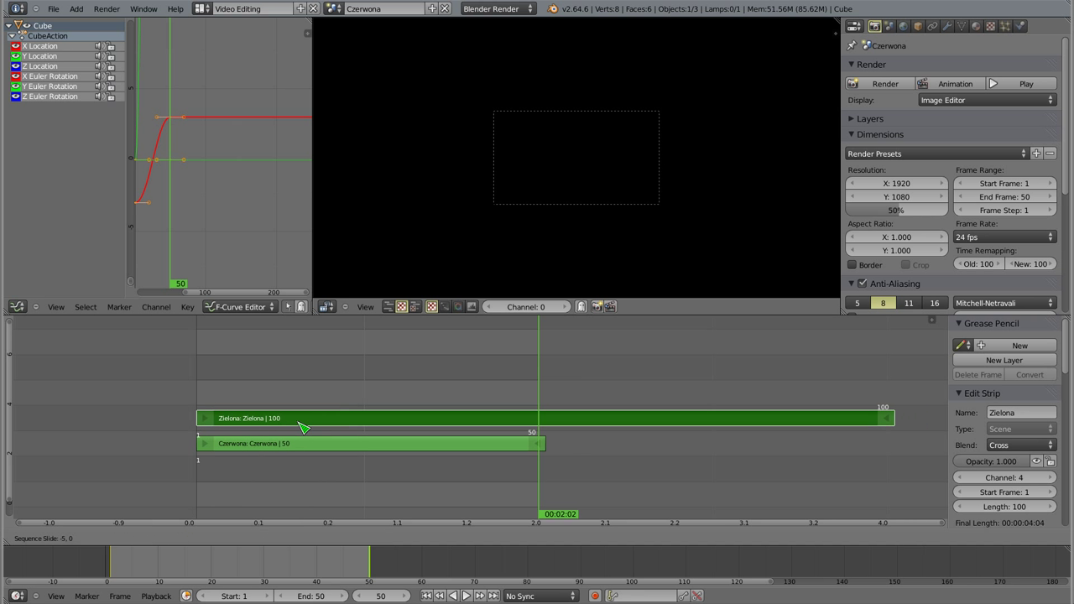
pyautogui.click(299, 424)
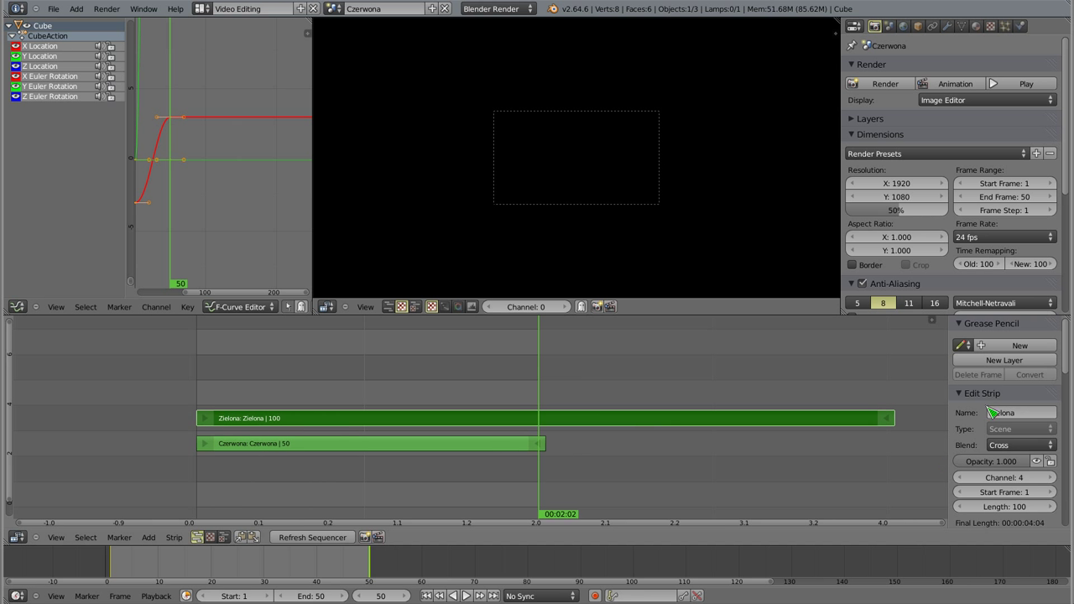
# Scrub the playhead to frame 14 and centre the enlarged preview.
pyautogui.scroll(-3, 993, 412)
pyautogui.scroll(-3, 995, 418)
pyautogui.scroll(-3, 998, 422)
pyautogui.scroll(-3, 1000, 428)
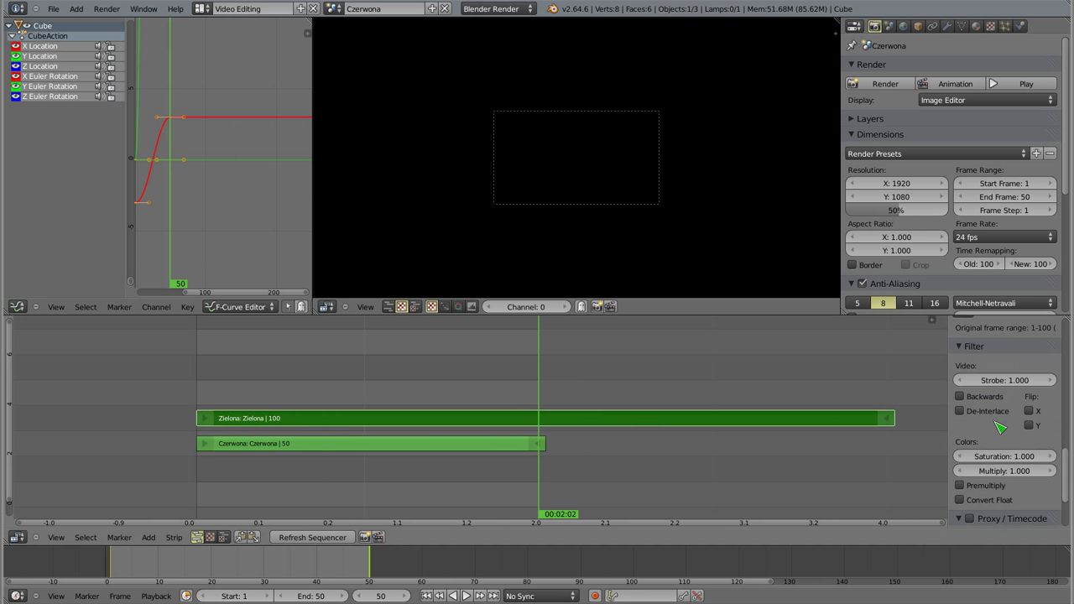
pyautogui.scroll(-3, 1000, 428)
pyautogui.moveTo(541, 412); pyautogui.dragTo(288, 394)
pyautogui.scroll(2, 587, 165)
pyautogui.scroll(2, 584, 164)
pyautogui.scroll(1, 583, 165)
pyautogui.moveTo(549, 163); pyautogui.dragTo(568, 155, button='middle')
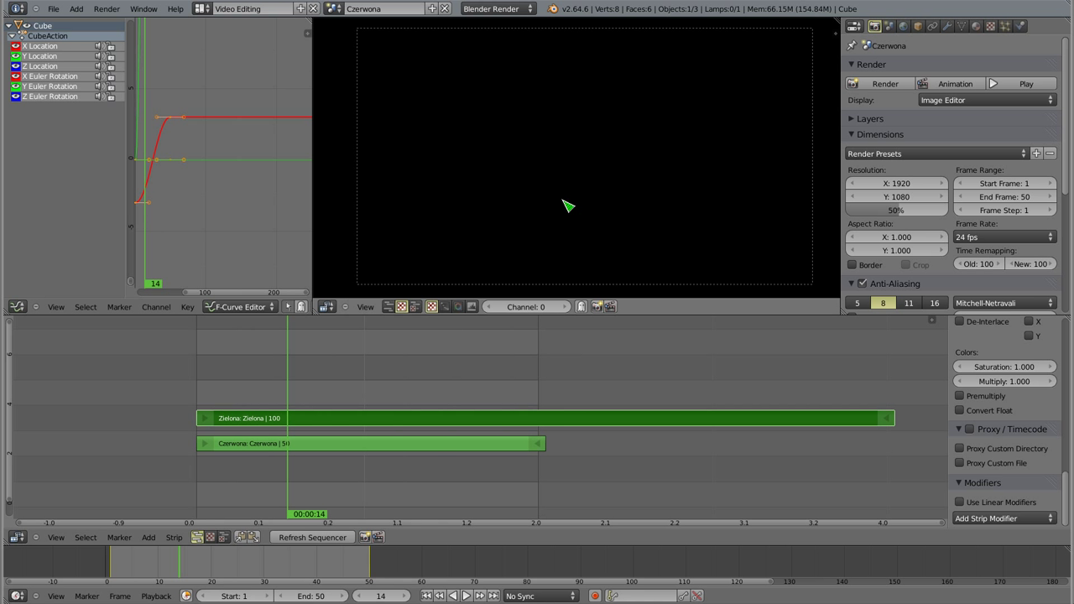
# Render frame 14 with F12, inspect the green cube result, and return to the sequencer.
pyautogui.press('F12')
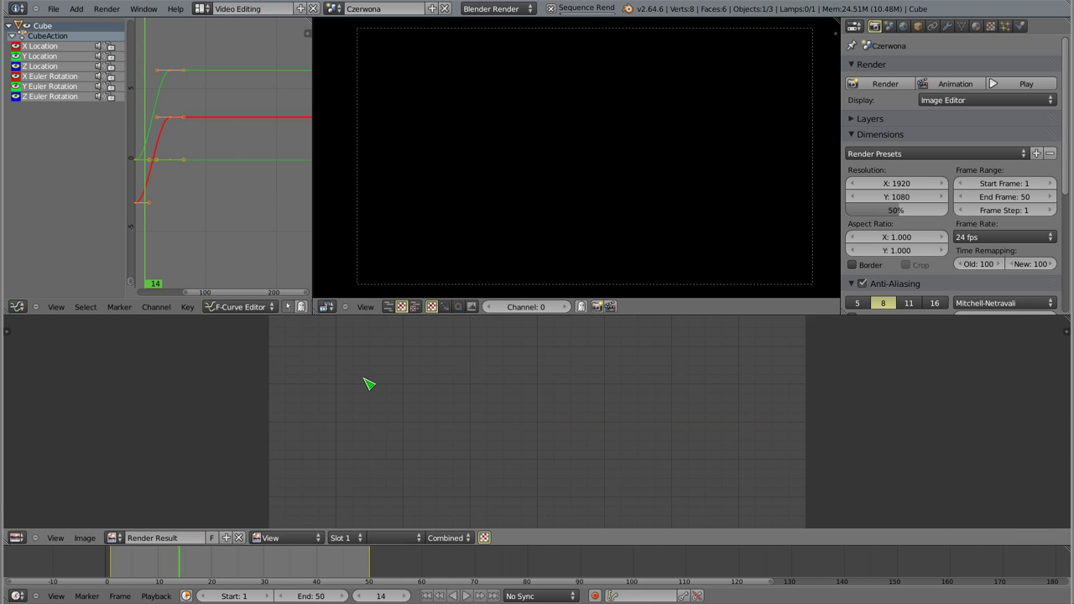
pyautogui.scroll(-2, 550, 407)
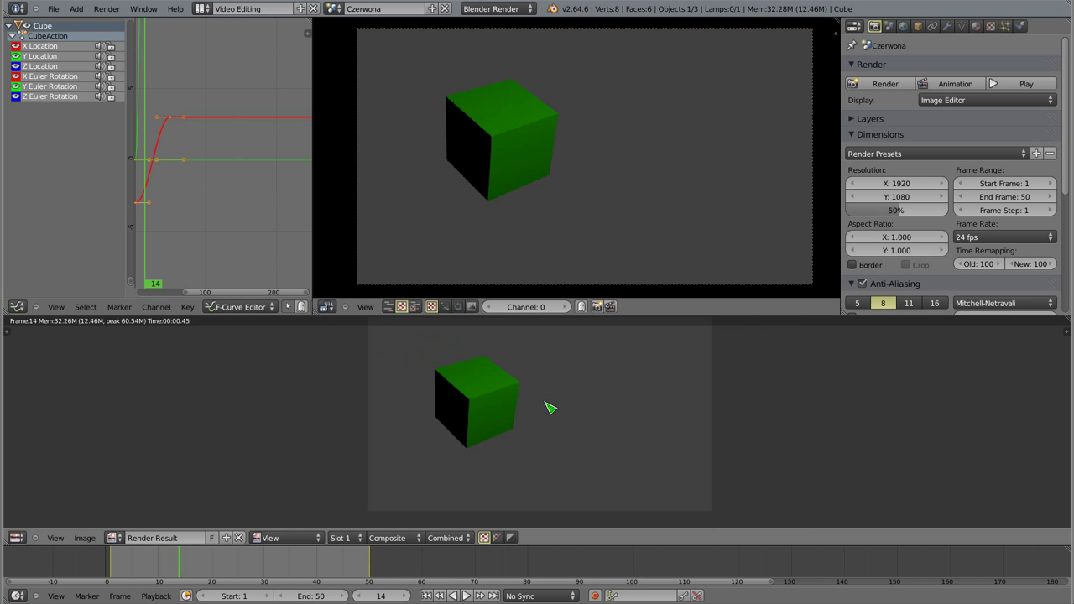
pyautogui.moveTo(537, 411); pyautogui.dragTo(519, 416, button='middle')
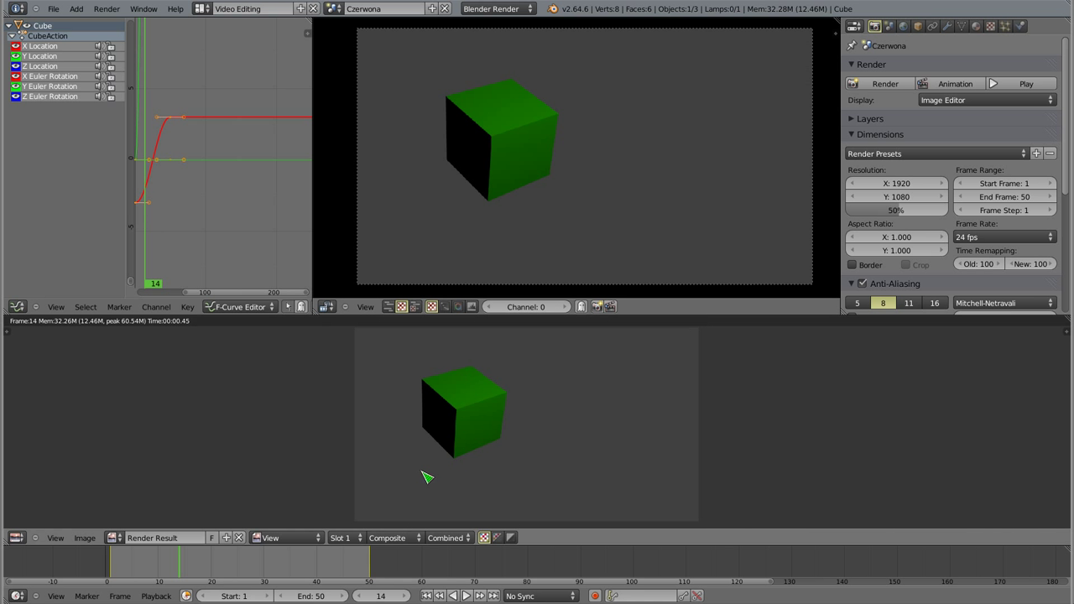
pyautogui.press('Escape')
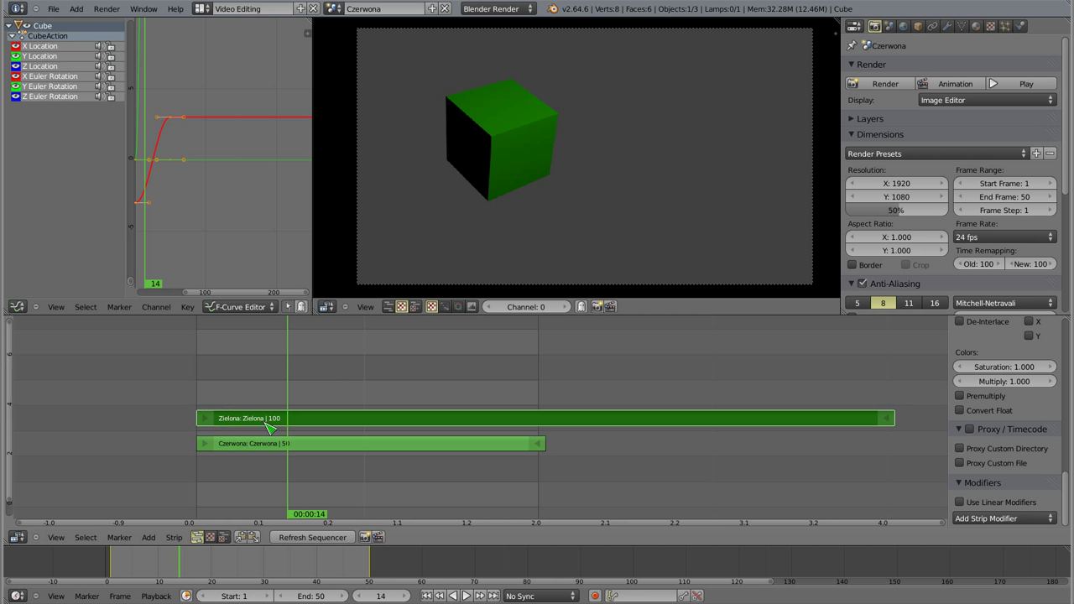
# Shift the Zielona strip to frame 11, render frame 7 showing the red cube, then return it to frame 1.
pyautogui.moveTo(290, 424); pyautogui.dragTo(367, 424, button='right')
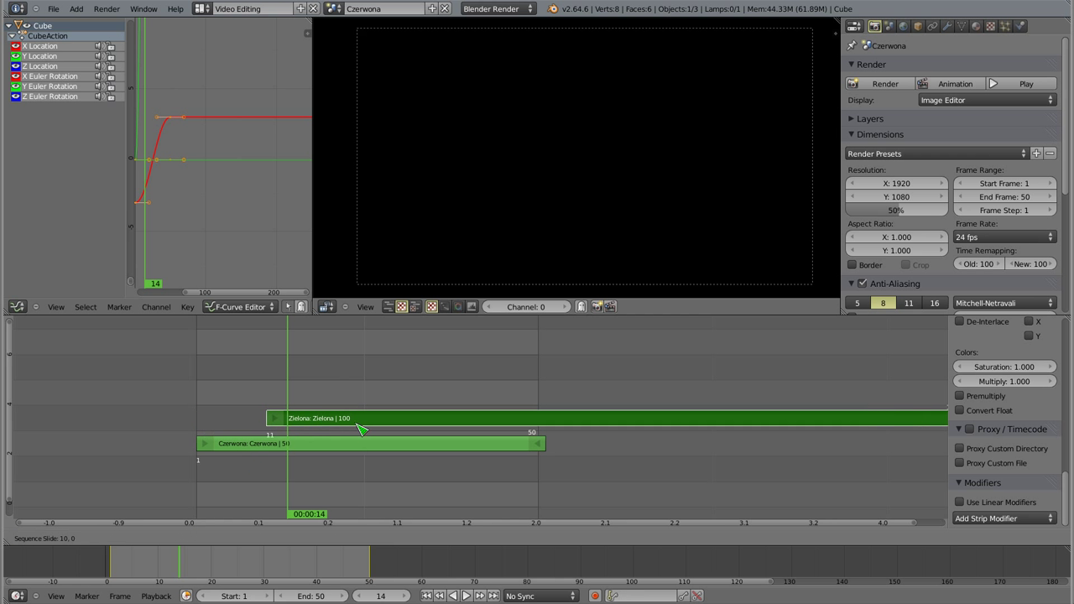
pyautogui.click(239, 444)
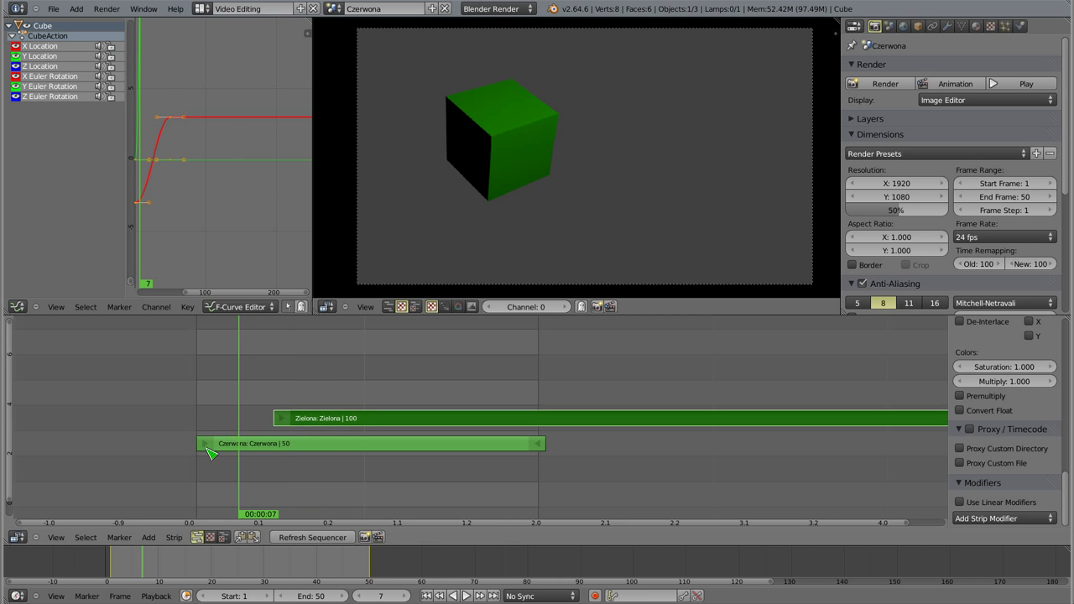
pyautogui.press('F12')
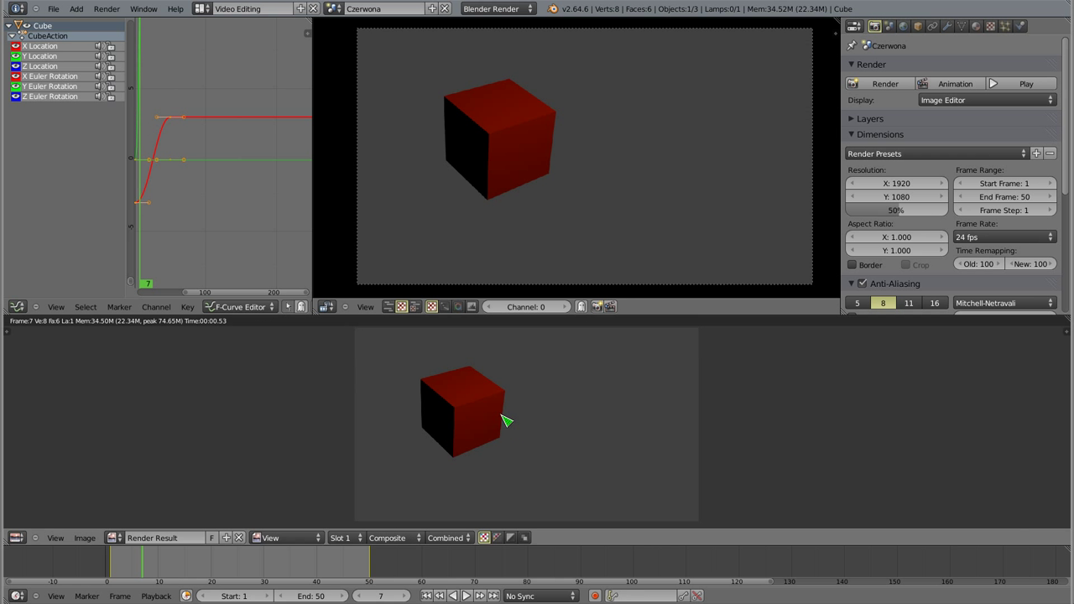
pyautogui.press('Escape')
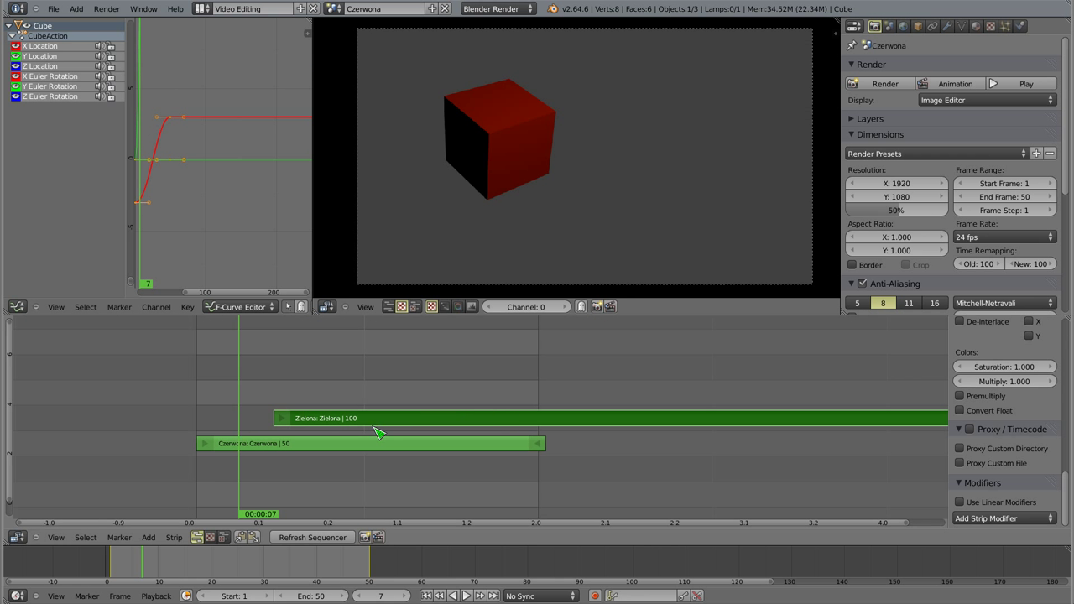
pyautogui.moveTo(385, 418); pyautogui.dragTo(314, 424, button='right')
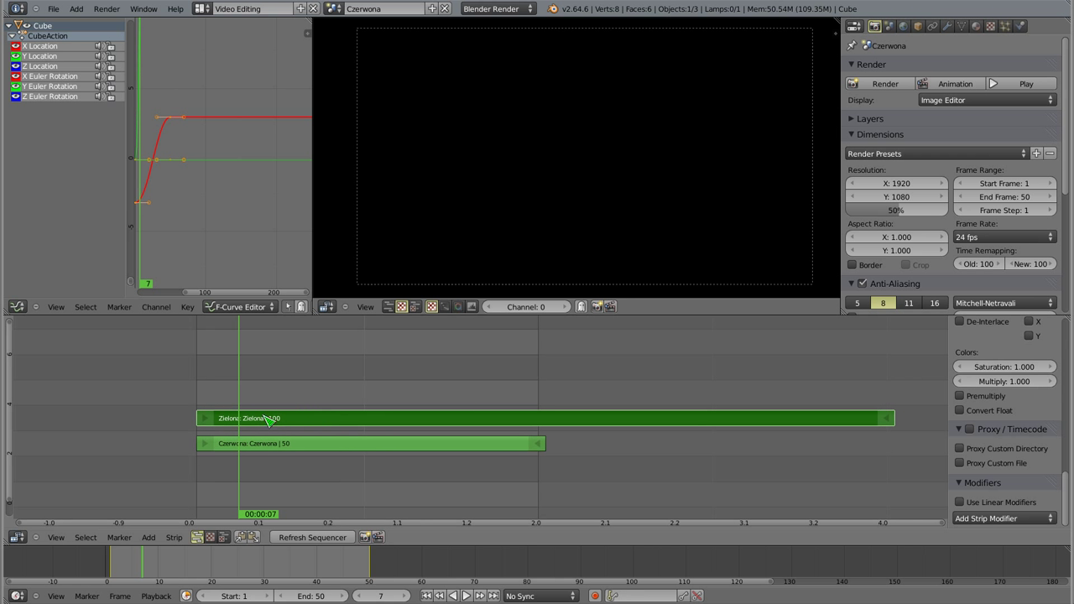
# Lower the Zielona strip's opacity to 0.500 and test-render the half-transparent frame.
pyautogui.scroll(2, 1006, 437)
pyautogui.scroll(2, 1019, 449)
pyautogui.scroll(4, 1023, 450)
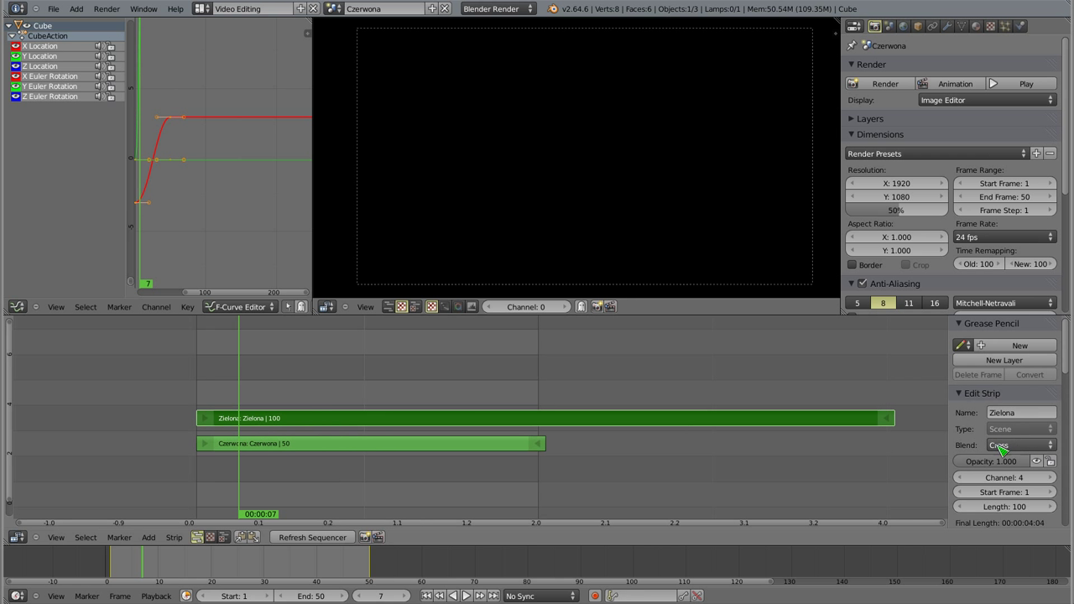
pyautogui.moveTo(1006, 466); pyautogui.dragTo(974, 466)
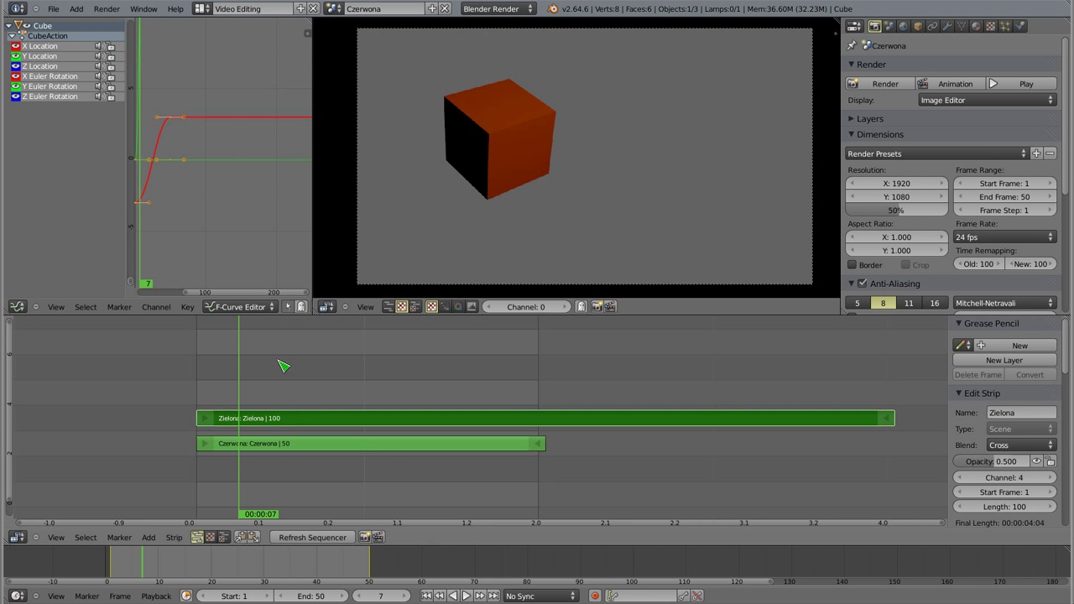
pyautogui.press('F12')
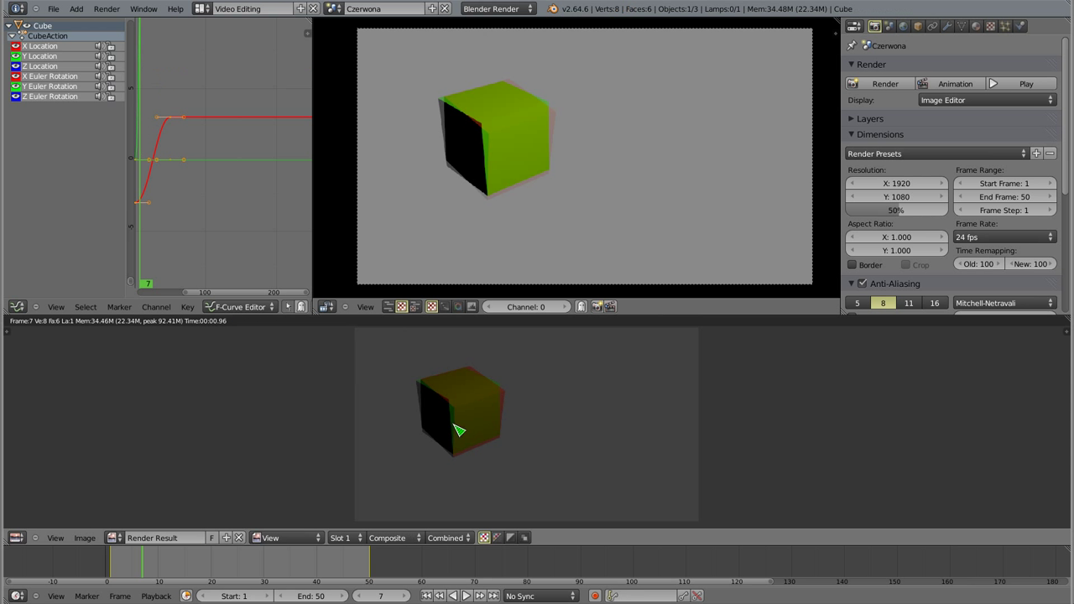
pyautogui.press('Escape')
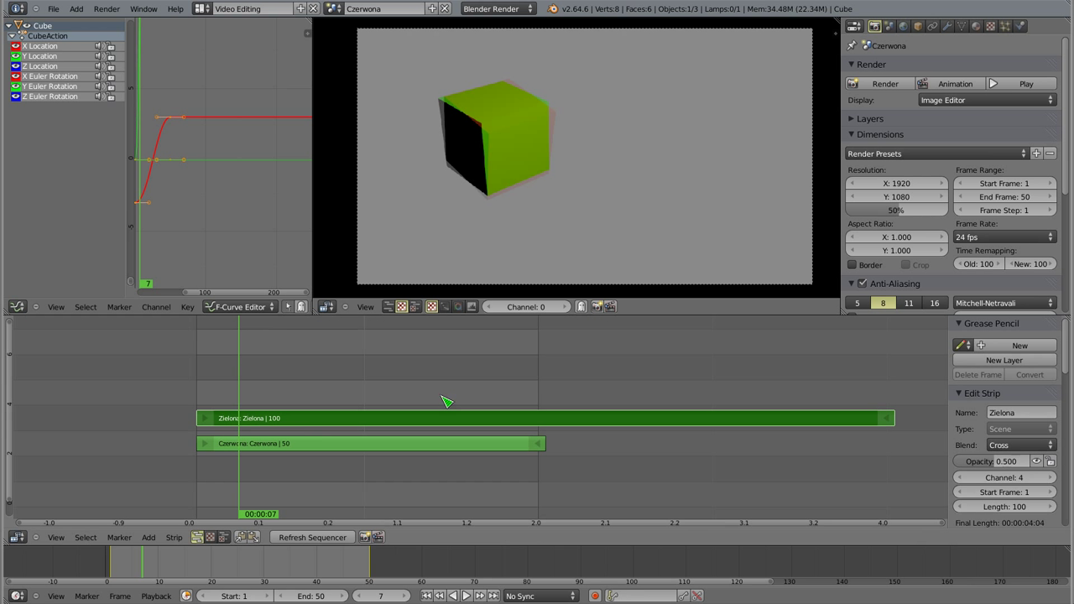
# Switch the Zielona strip's blend to Over Drop at opacity 1.000 and render again.
pyautogui.click(1015, 445)
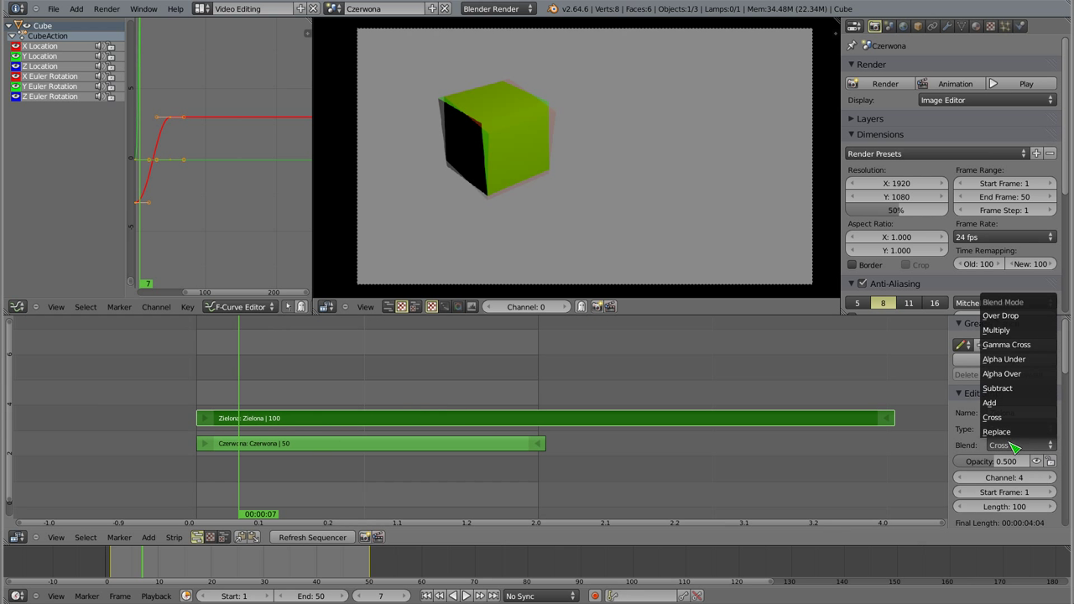
pyautogui.click(1025, 319)
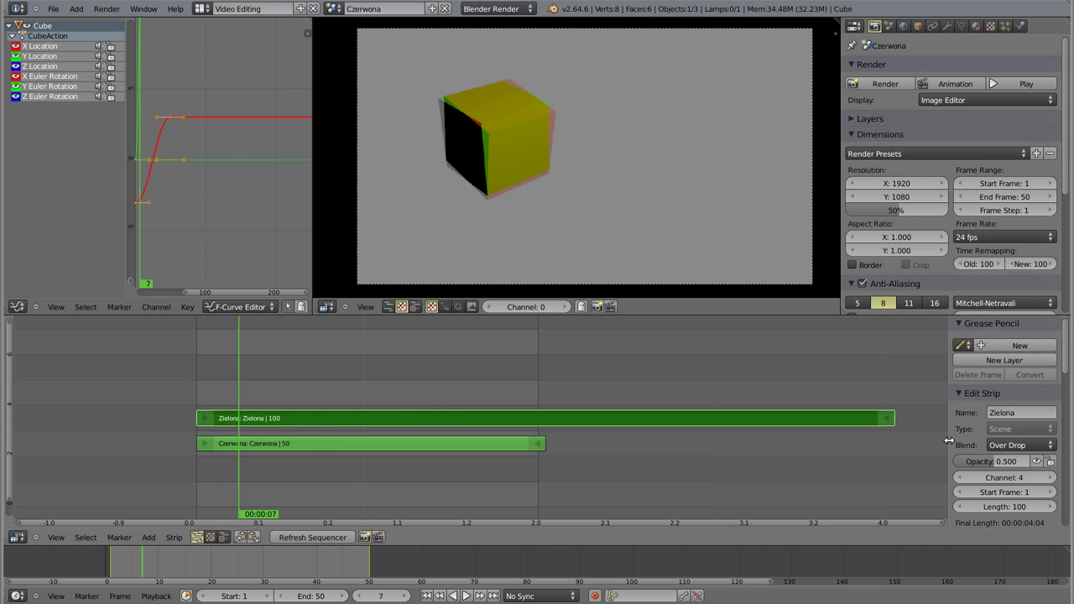
pyautogui.moveTo(988, 473); pyautogui.dragTo(1017, 466)
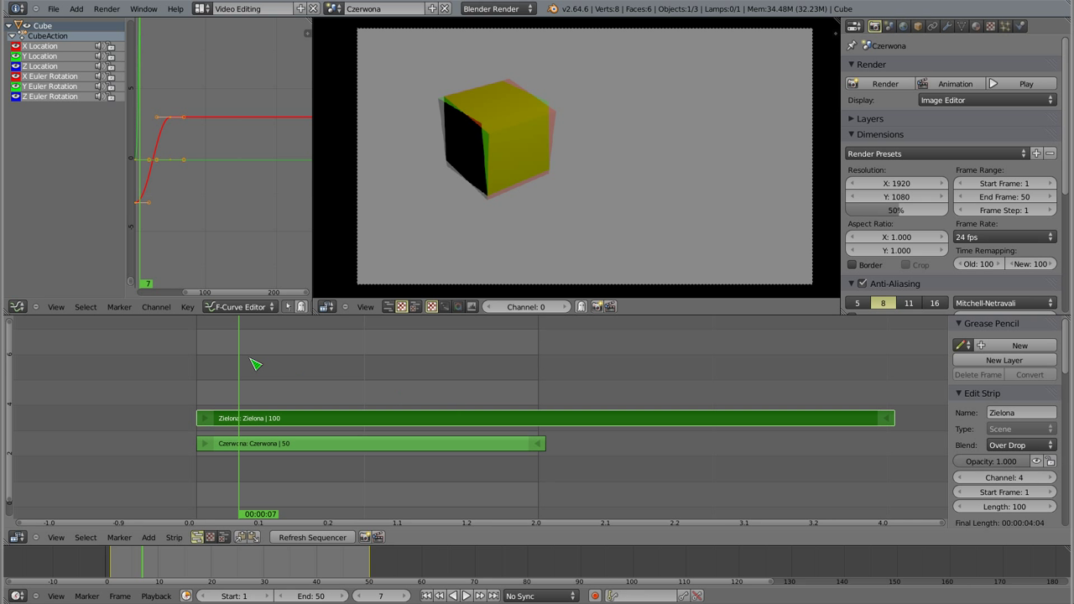
pyautogui.press('F12')
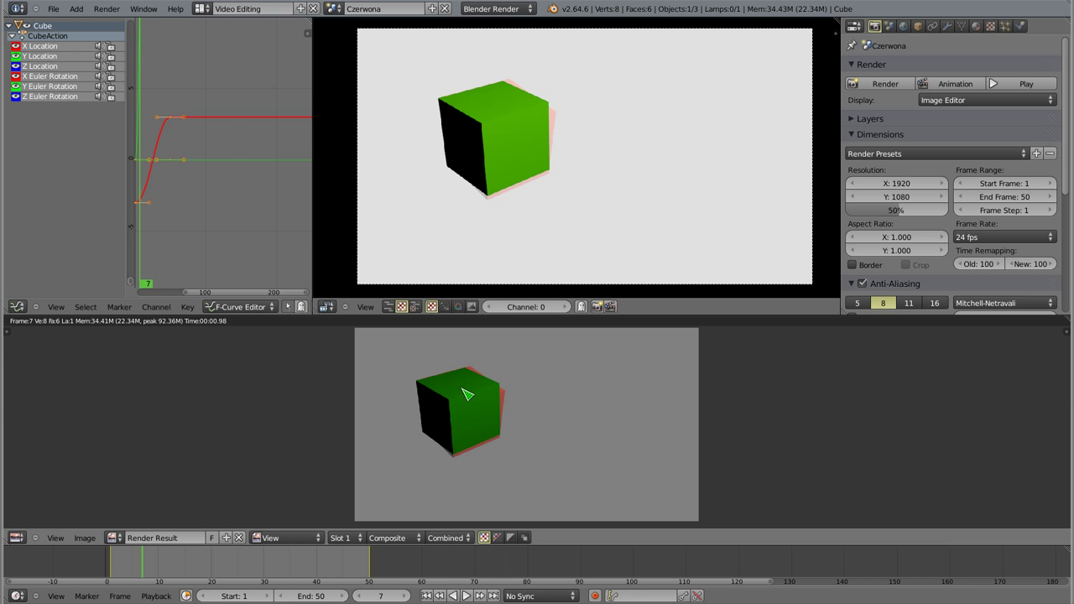
# Return from the render to the sequencer strips view and set the playhead to frame 3.
pyautogui.hotkey('shift', 'F8')
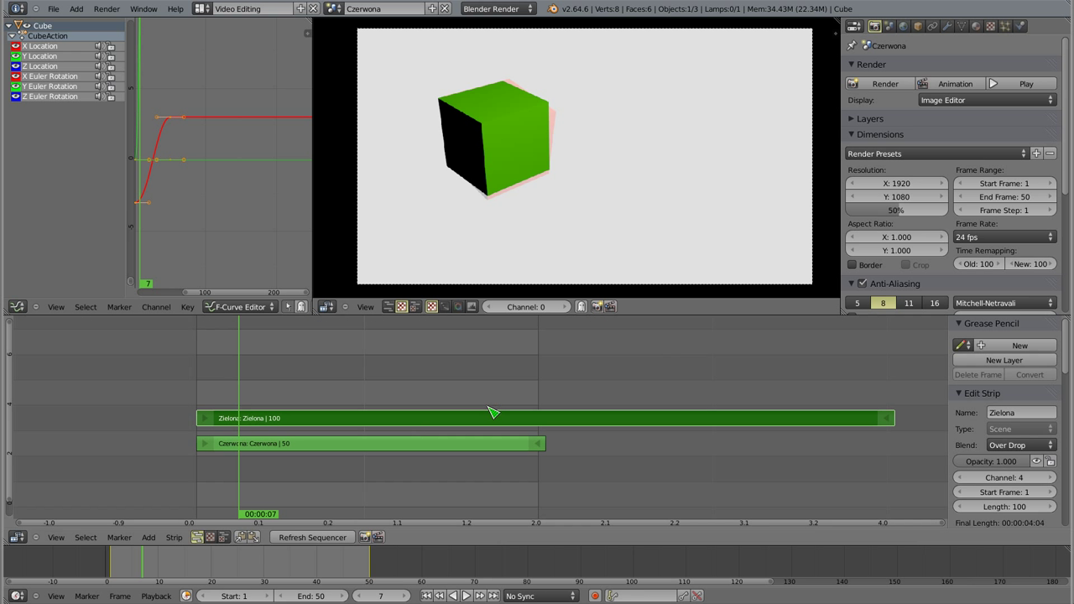
pyautogui.moveTo(244, 406)
pyautogui.mouseDown()
pyautogui.moveTo(233, 409)
pyautogui.moveTo(470, 393)
pyautogui.moveTo(215, 396)
pyautogui.mouseUp()
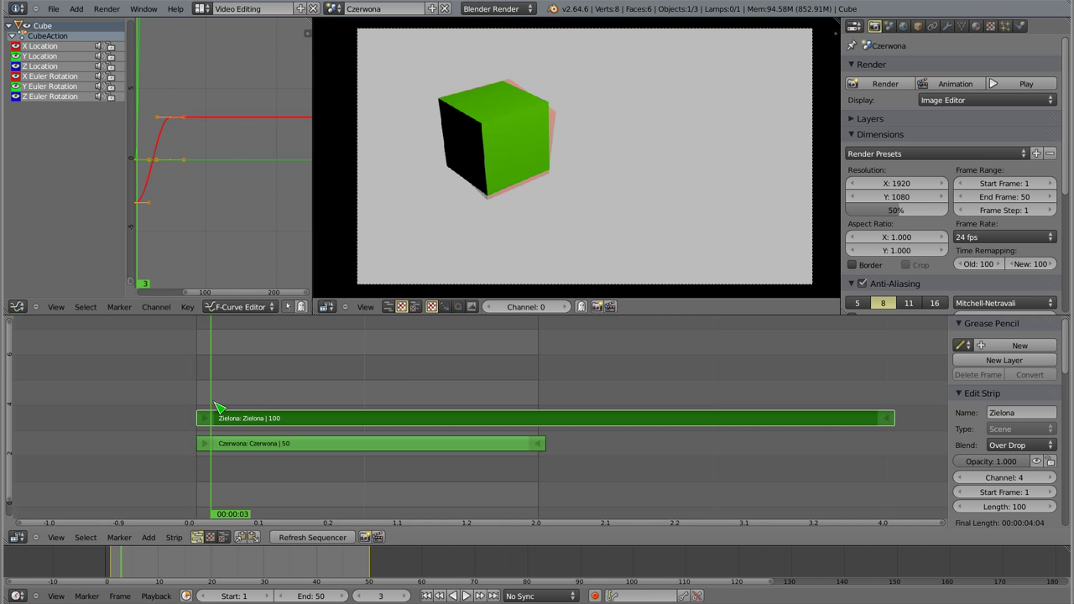
pyautogui.scroll(2, 399, 433)
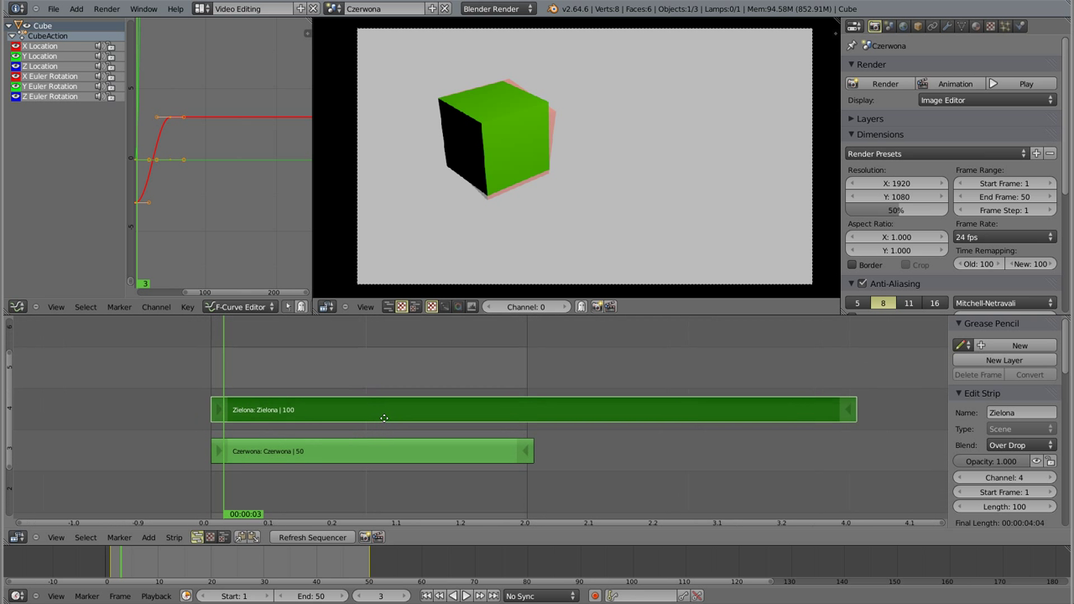
pyautogui.scroll(-2, 502, 444)
pyautogui.moveTo(495, 435); pyautogui.dragTo(425, 417, button='middle')
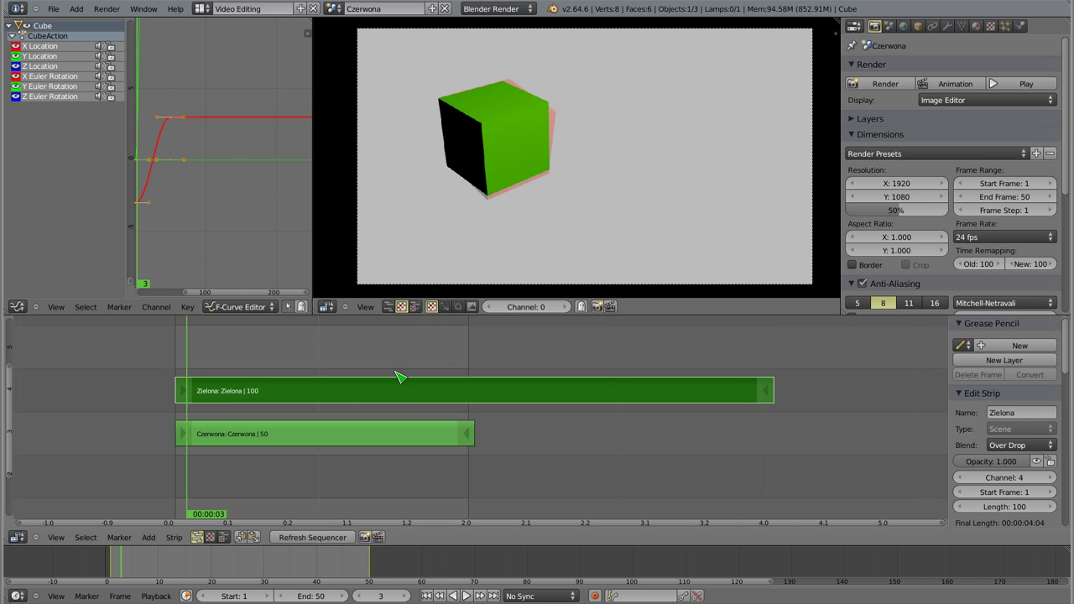
pyautogui.click(220, 433)
pyautogui.click(233, 391)
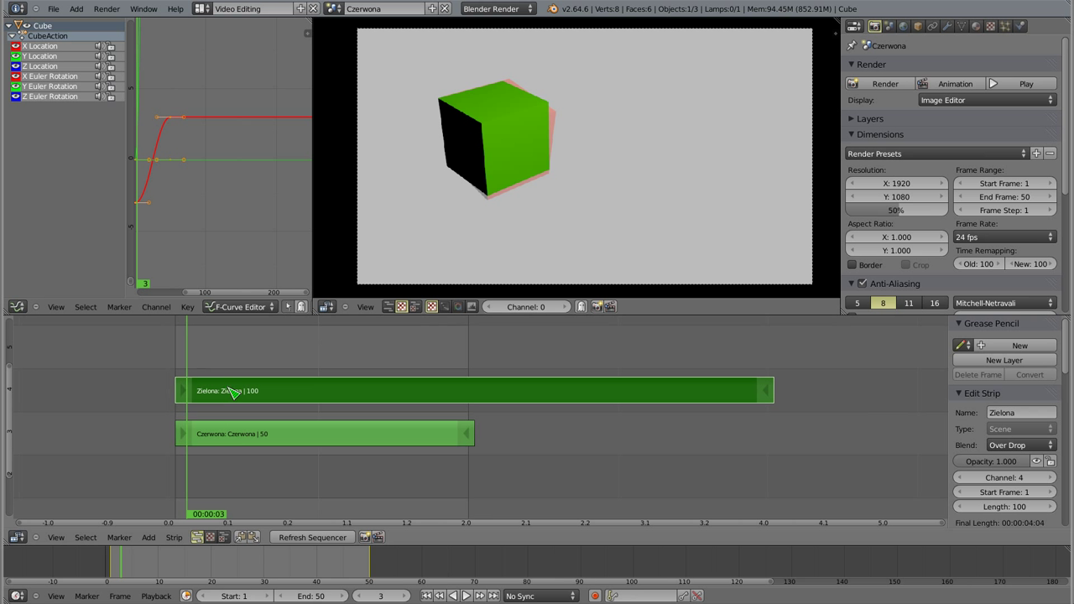
pyautogui.click(245, 443)
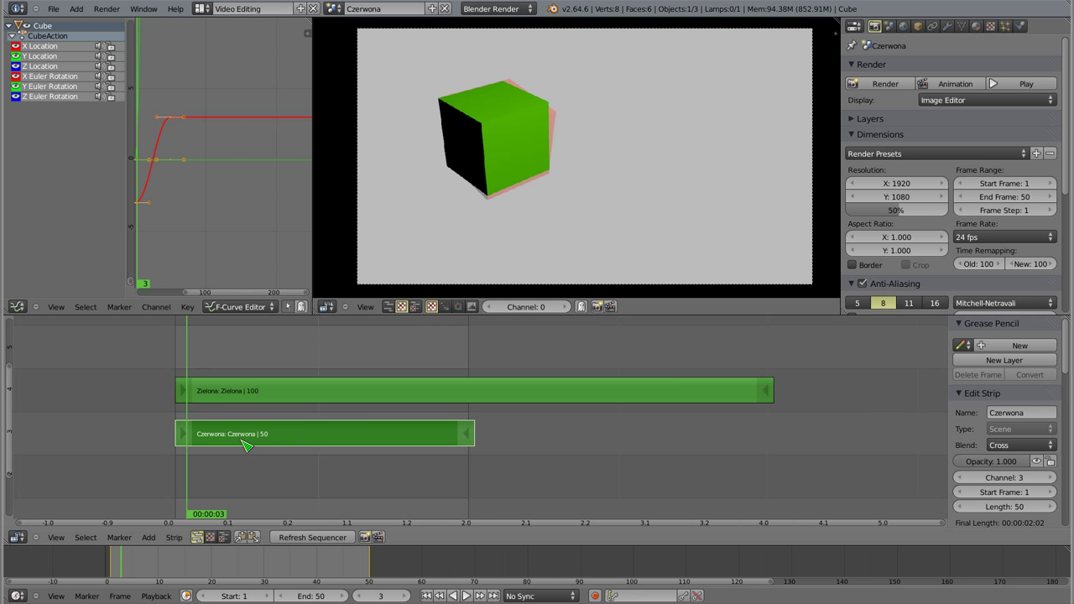
pyautogui.click(270, 396)
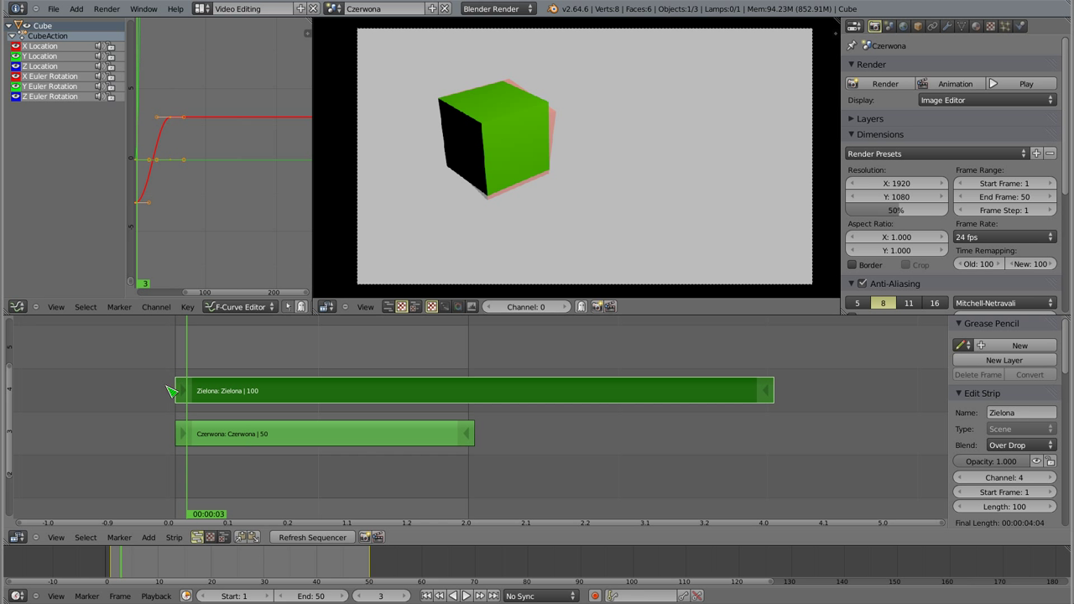
pyautogui.click(375, 436)
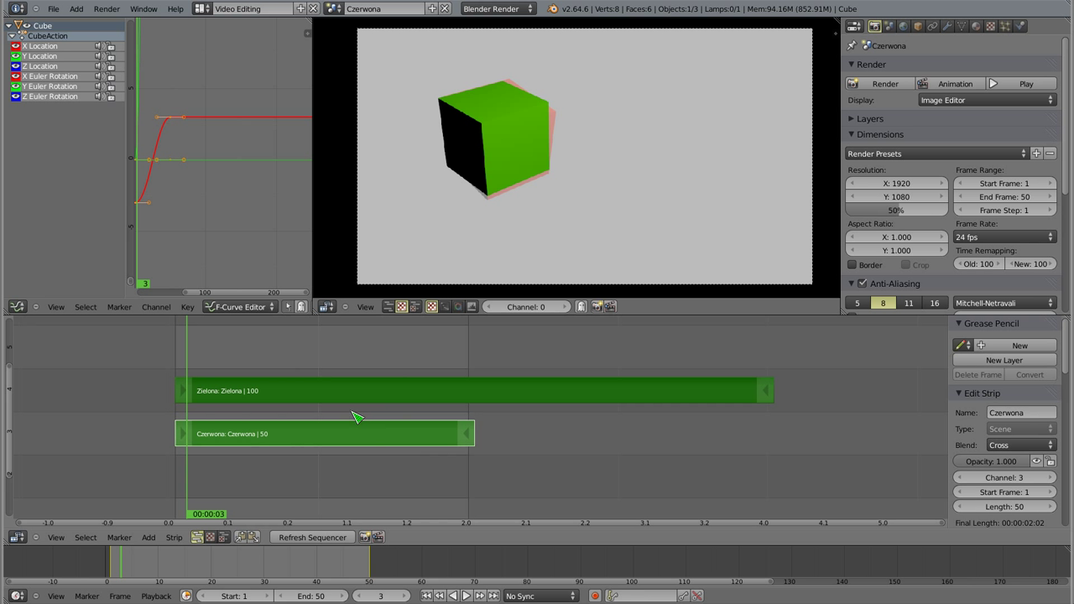
pyautogui.click(174, 538)
# Combine Zielona and Czerwona into one 100-frame MetaStrip on channel 3, then scroll the sidebar to Proxy / Timecode.
pyautogui.hotkey('ctrl', 'g')
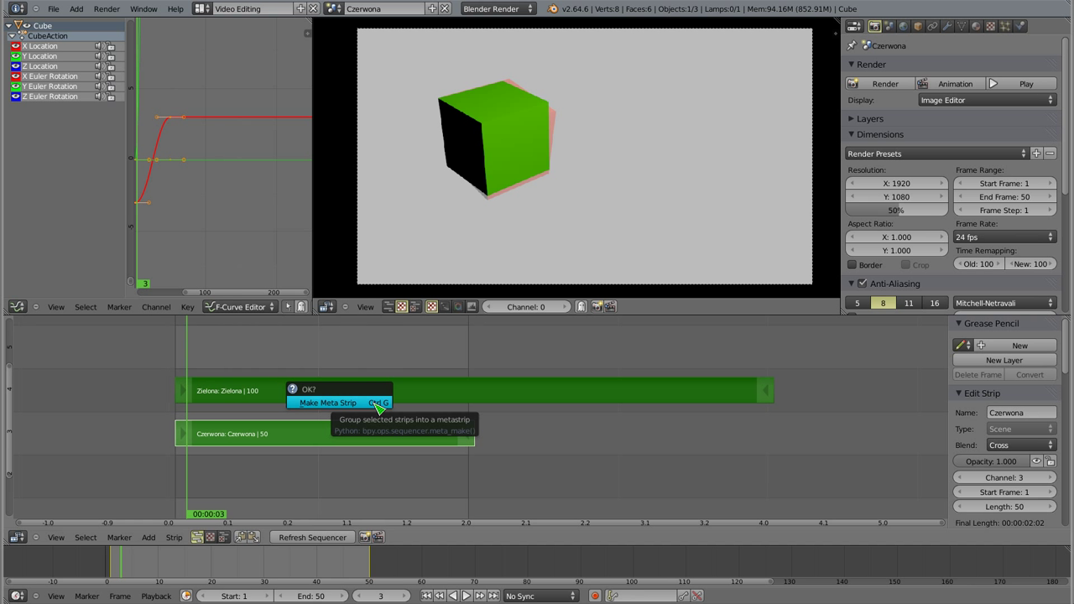
pyautogui.click(379, 403)
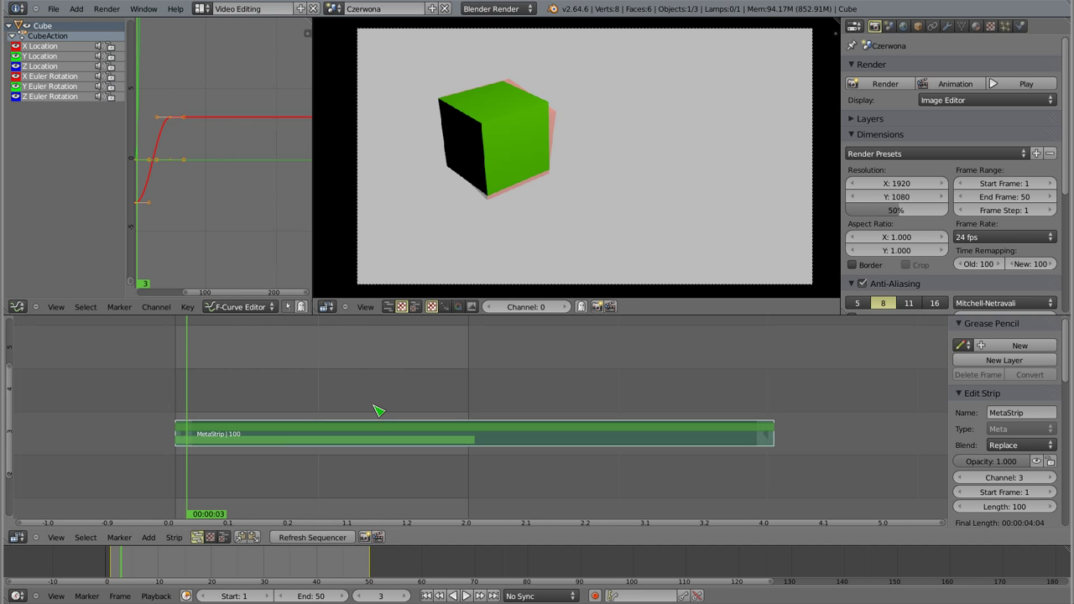
pyautogui.keyDown('ctrl'); pyautogui.moveTo(331, 428); pyautogui.dragTo(324, 393, button='middle'); pyautogui.keyUp('ctrl')
pyautogui.moveTo(370, 457); pyautogui.dragTo(371, 424, button='middle')
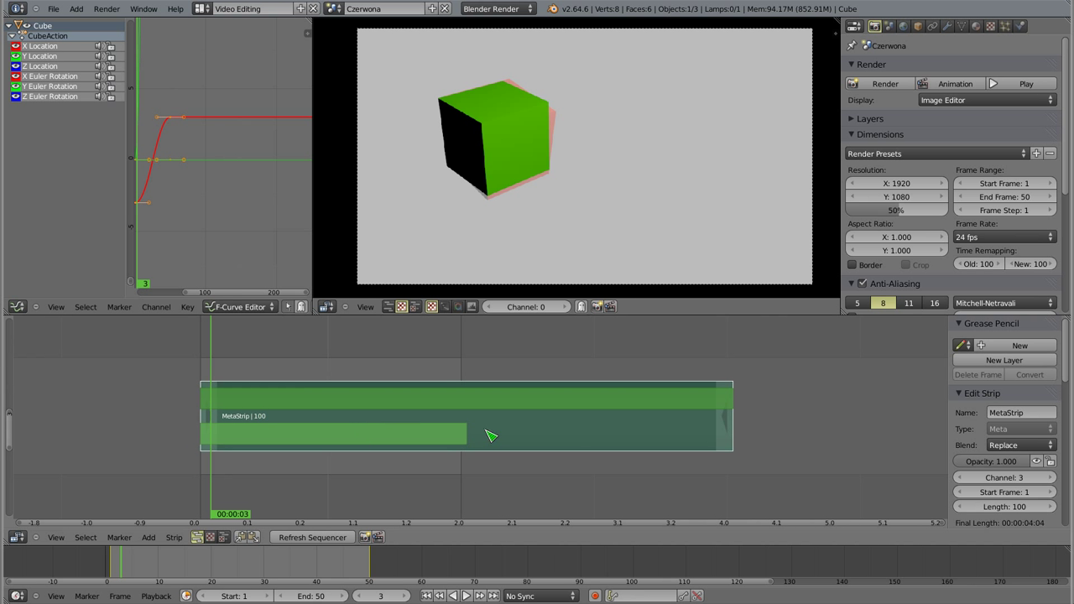
pyautogui.moveTo(417, 422)
pyautogui.keyDown('ctrl'); pyautogui.mouseDown(button='middle')
pyautogui.moveTo(406, 453)
pyautogui.moveTo(428, 412)
pyautogui.mouseUp(button='middle'); pyautogui.keyUp('ctrl')
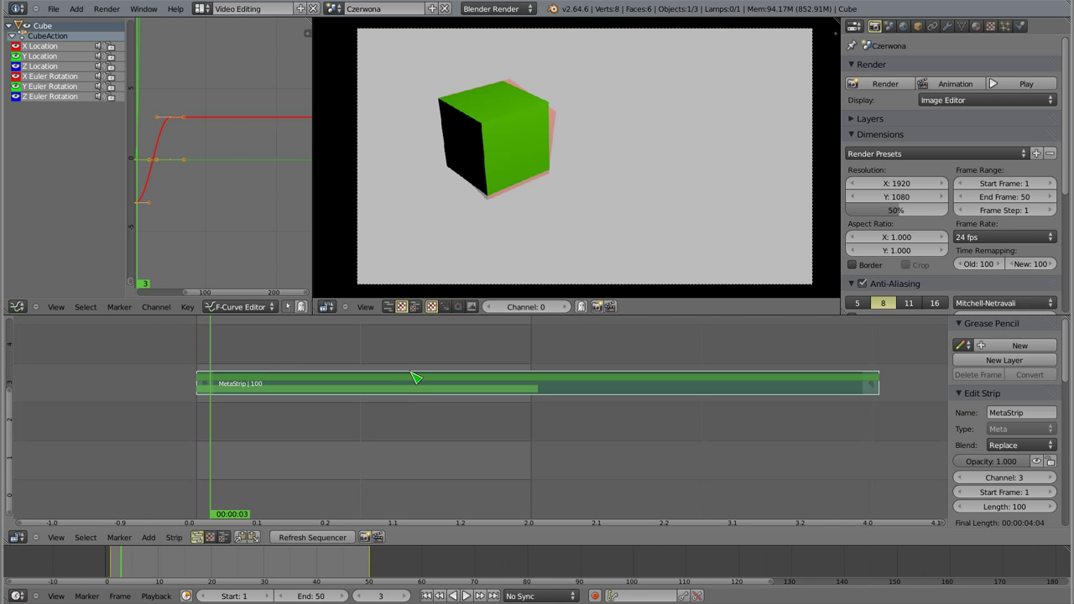
pyautogui.moveTo(663, 387); pyautogui.dragTo(650, 390, button='middle')
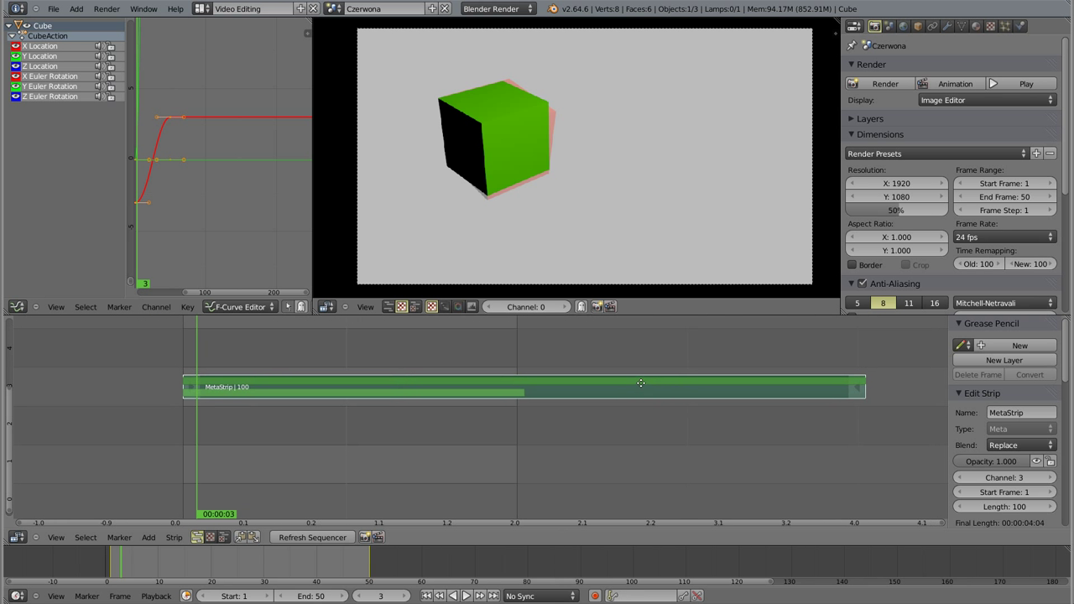
pyautogui.scroll(-3, 995, 405)
pyautogui.scroll(-3, 992, 407)
pyautogui.scroll(-3, 993, 406)
pyautogui.scroll(-3, 992, 406)
pyautogui.scroll(-3, 993, 406)
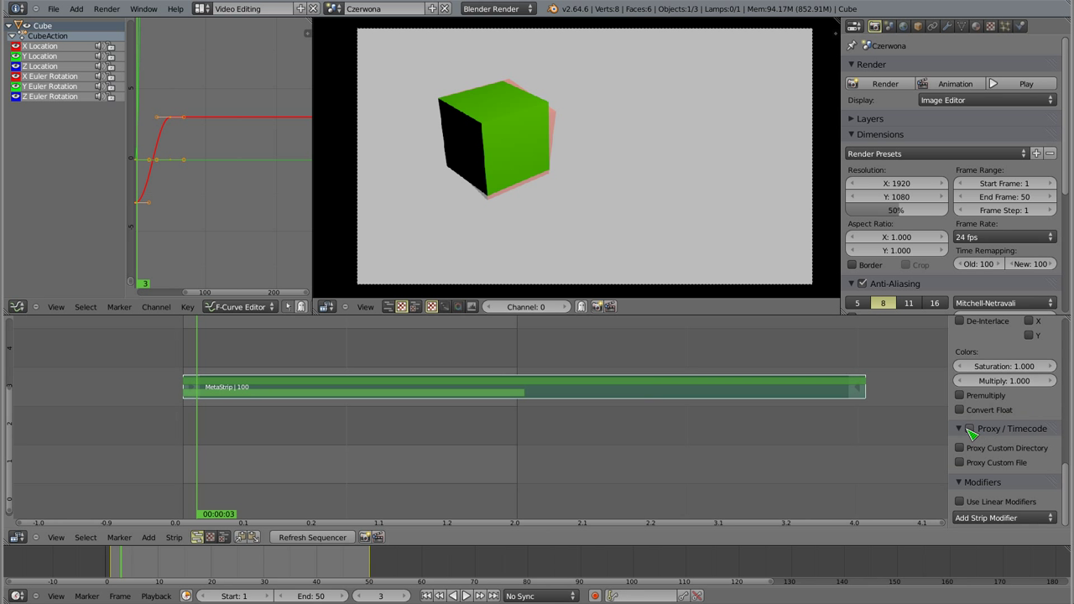
# Turn on MetaStrip proxies at 25, 50, 75 and 100% with Proxy Custom File enabled.
pyautogui.click(971, 429)
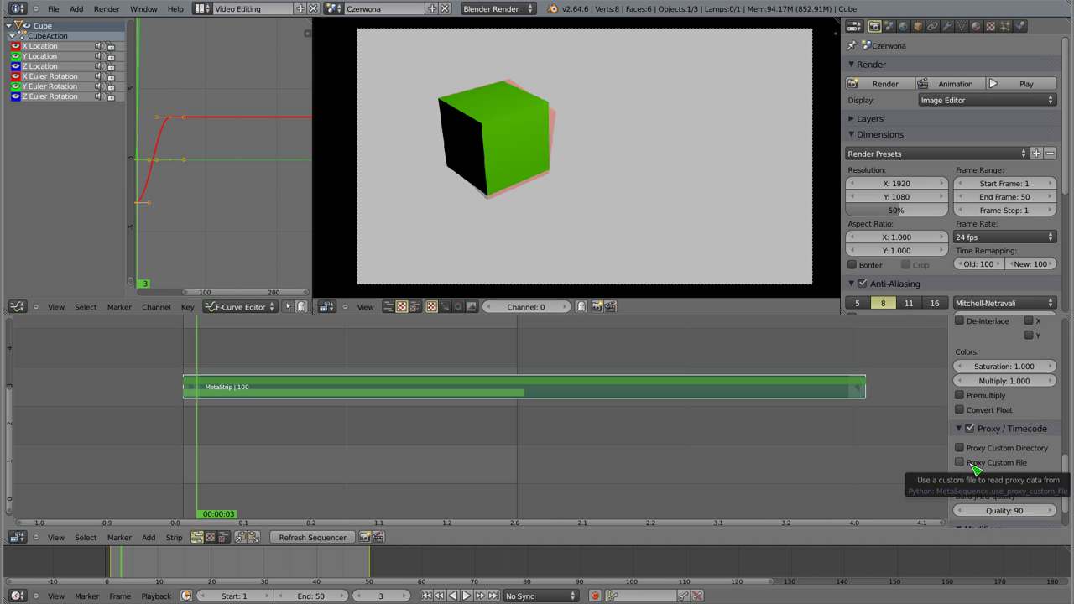
pyautogui.moveTo(987, 479); pyautogui.dragTo(1041, 479)
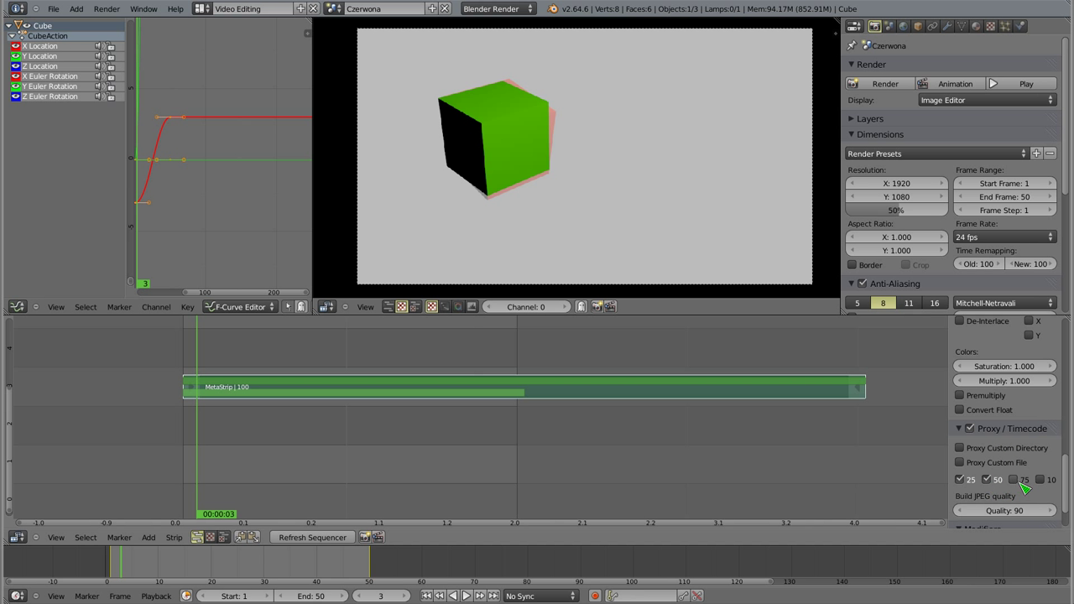
pyautogui.moveTo(949, 450); pyautogui.dragTo(882, 448)
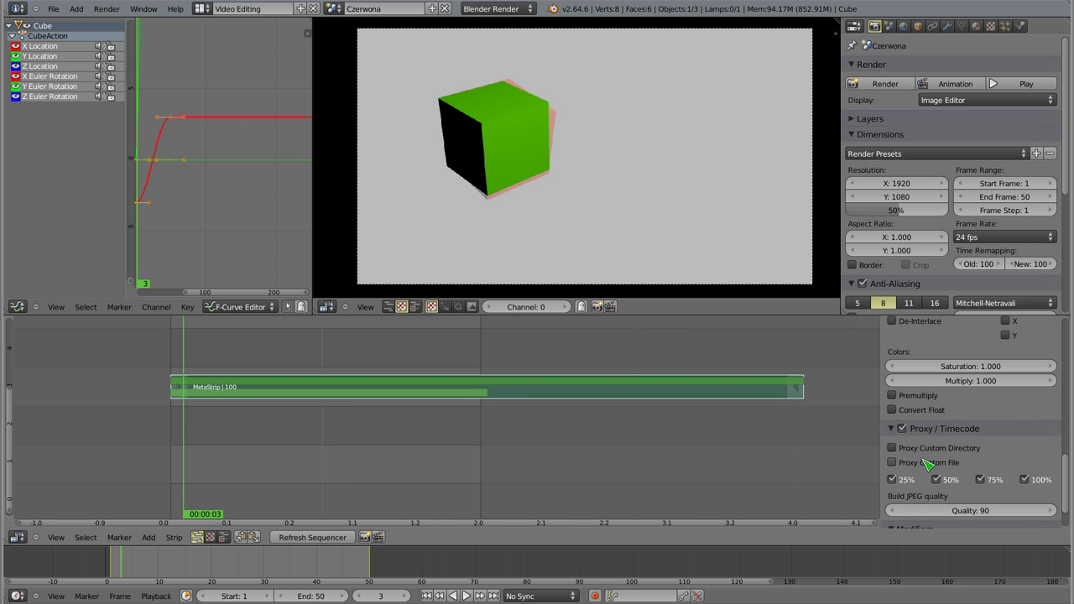
pyautogui.click(893, 463)
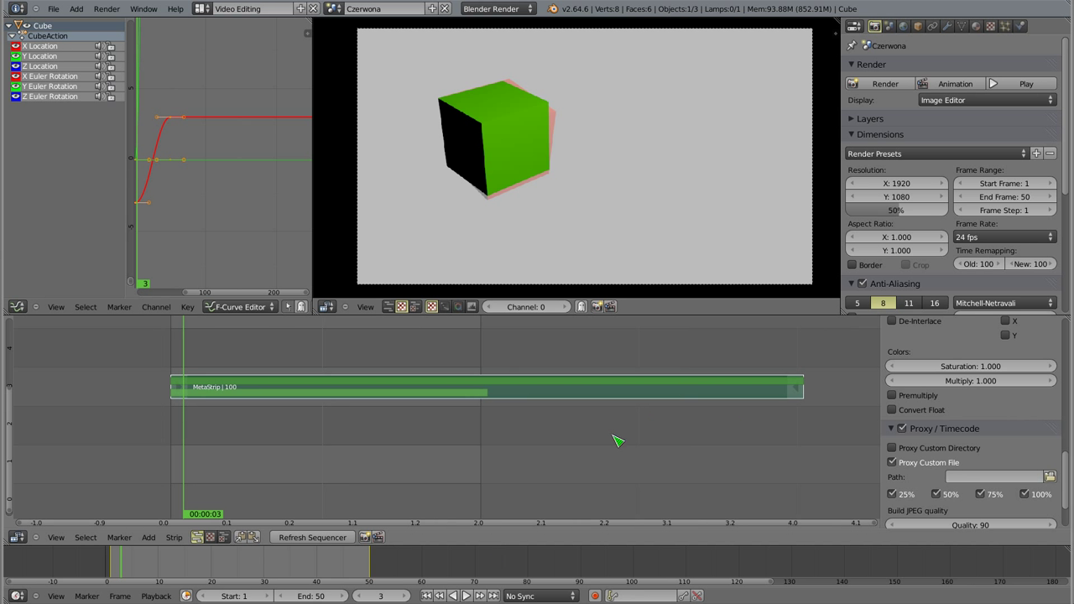
pyautogui.hotkey('ctrl', 's')
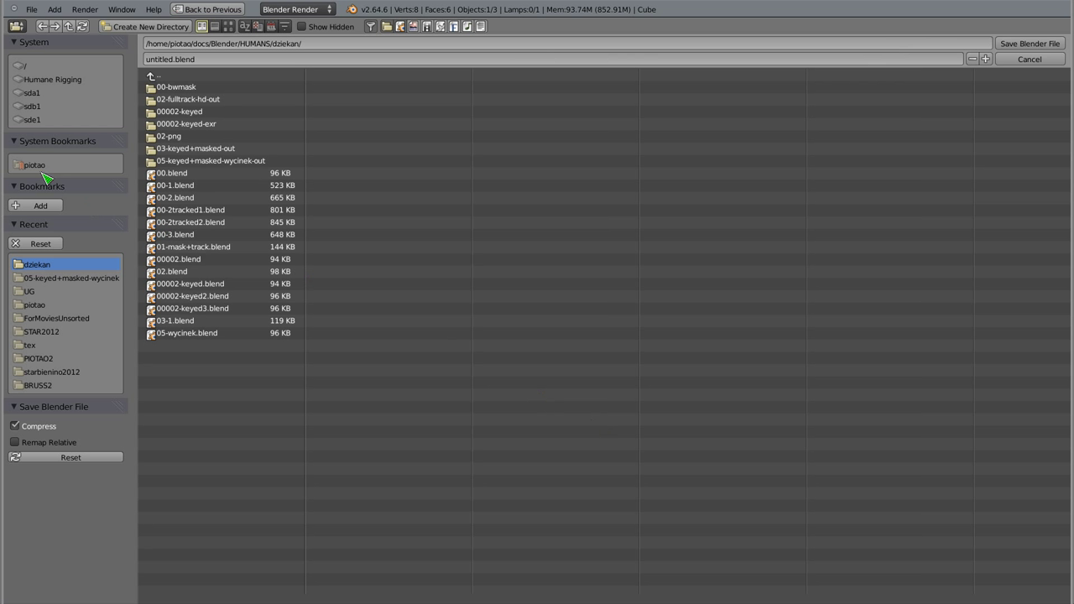
# Point the save browser at the home folder and name the file vse-tutorial.blend.
pyautogui.click(38, 166)
pyautogui.click(179, 58)
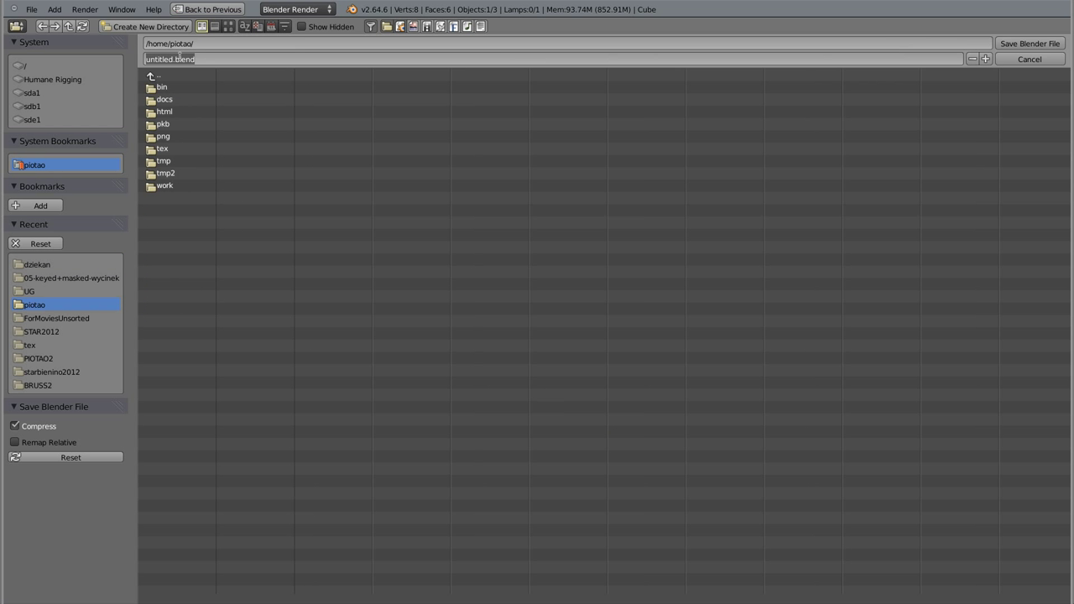
pyautogui.press('BackSpace')
pyautogui.write('al')
pyautogui.press('Return')
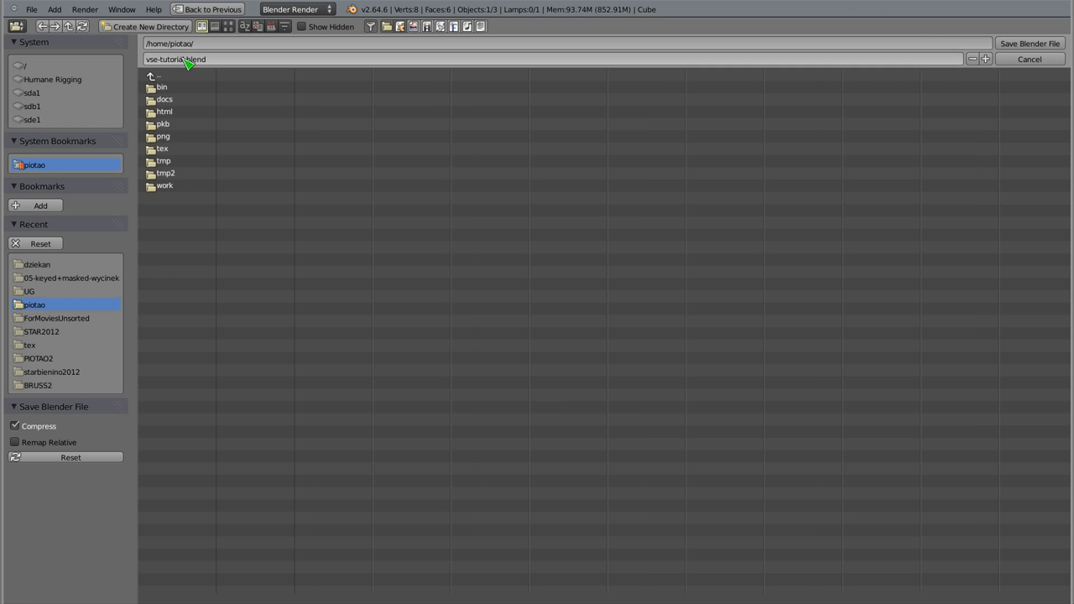
# Save the project as vse-tutorial.blend in the home folder.
pyautogui.click(1013, 45)
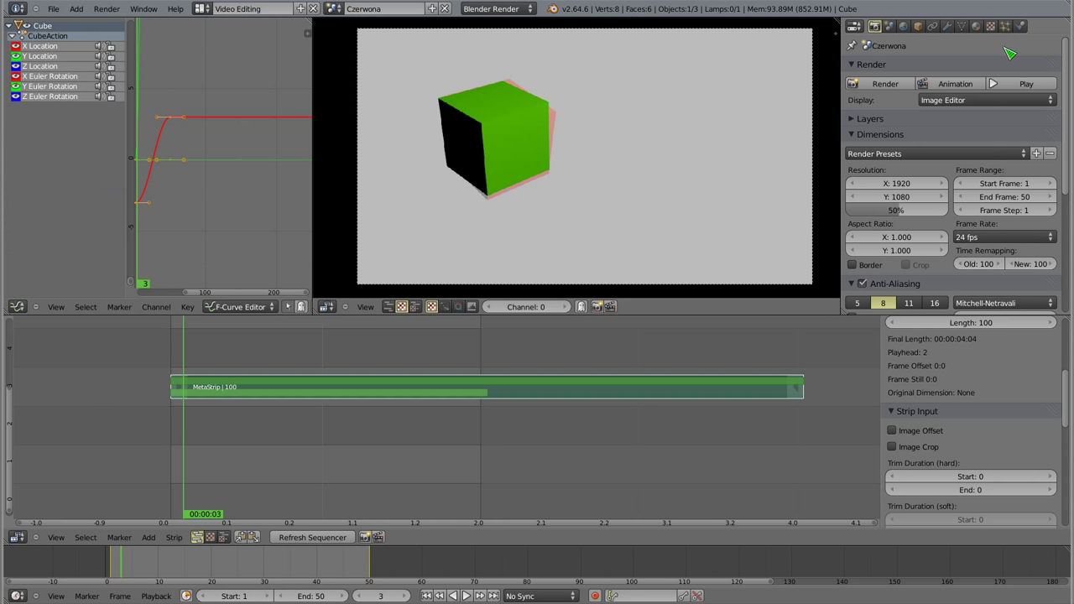
pyautogui.scroll(-3, 889, 417)
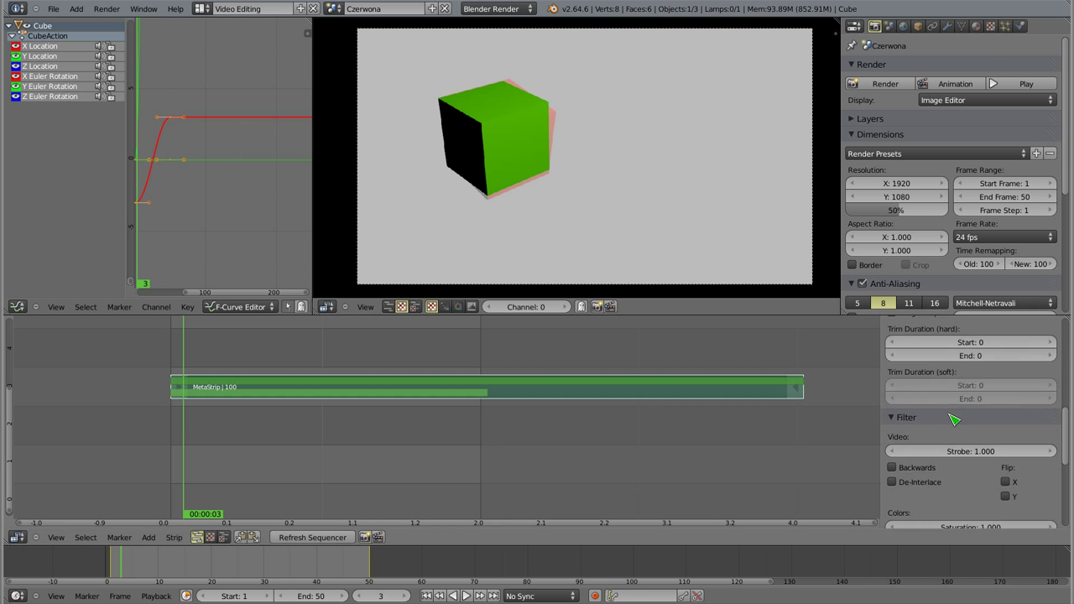
pyautogui.scroll(-3, 965, 417)
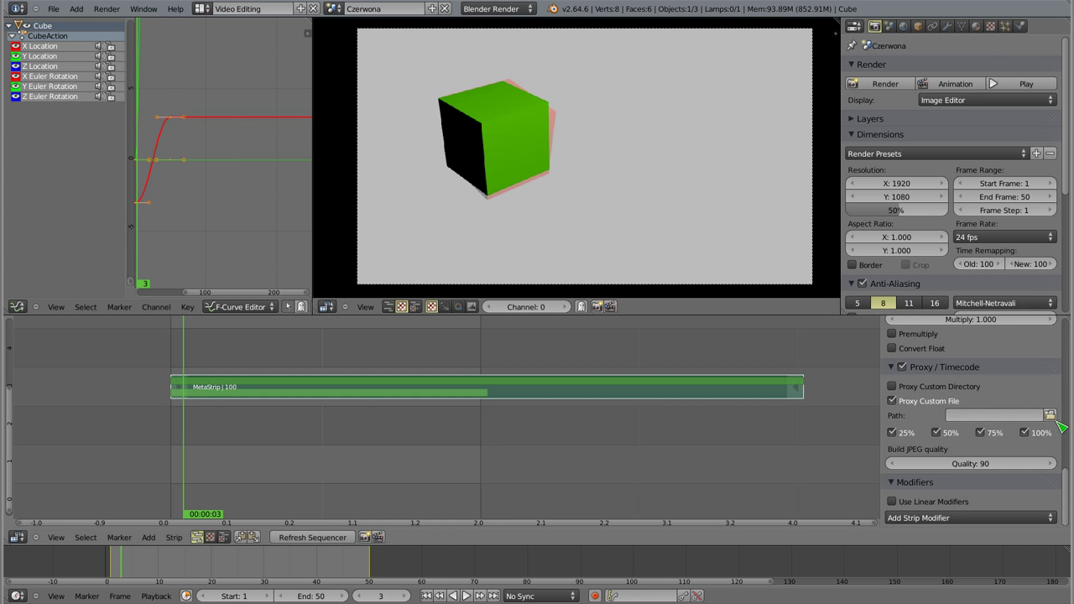
# Set the MetaStrip's custom proxy file path to //a in the home folder.
pyautogui.click(1050, 417)
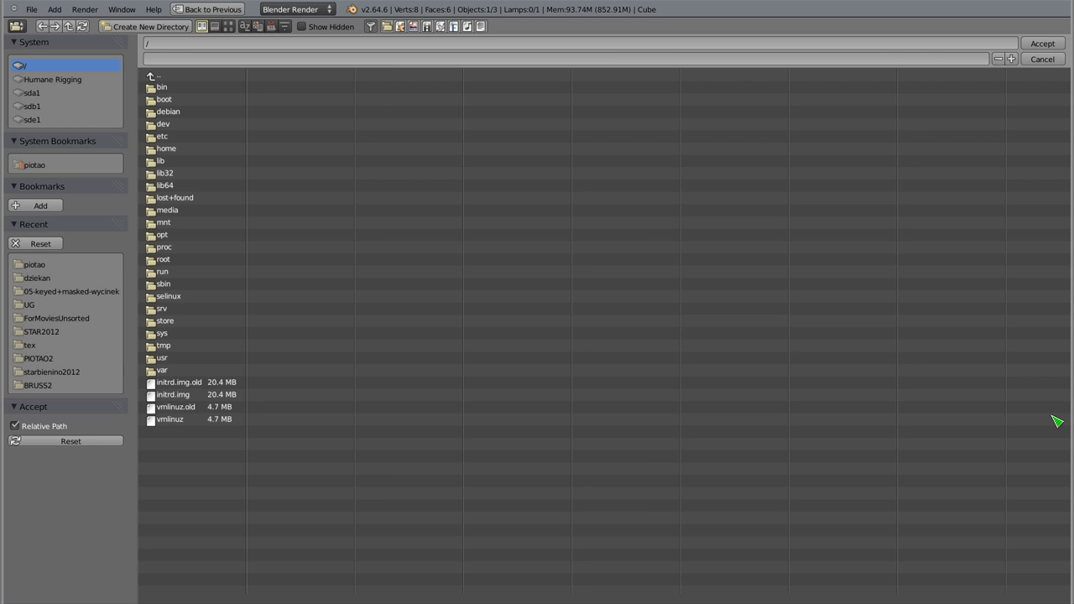
pyautogui.click(55, 166)
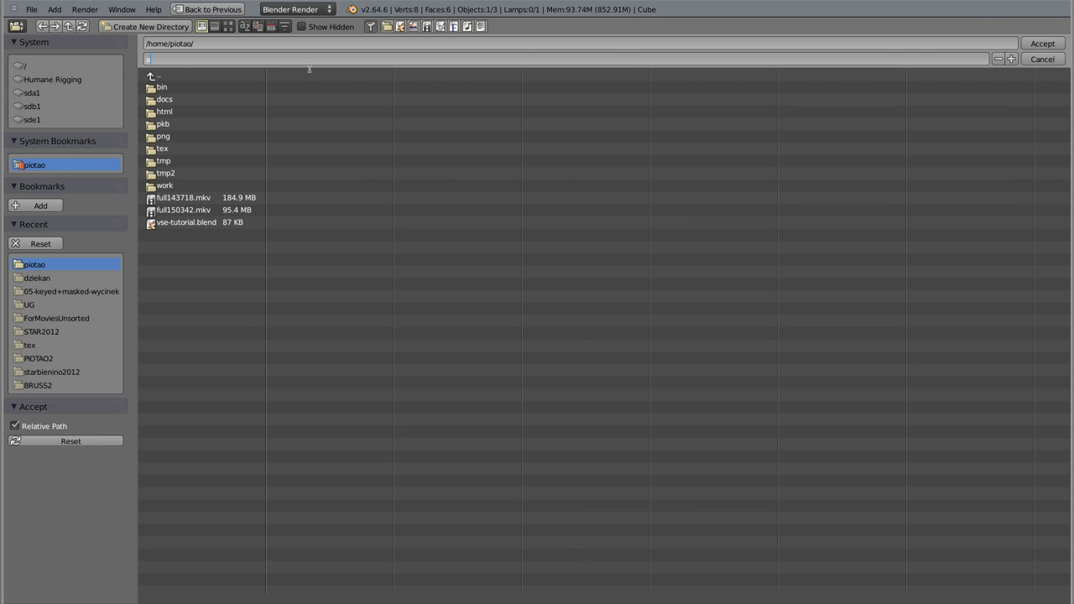
pyautogui.click(1040, 44)
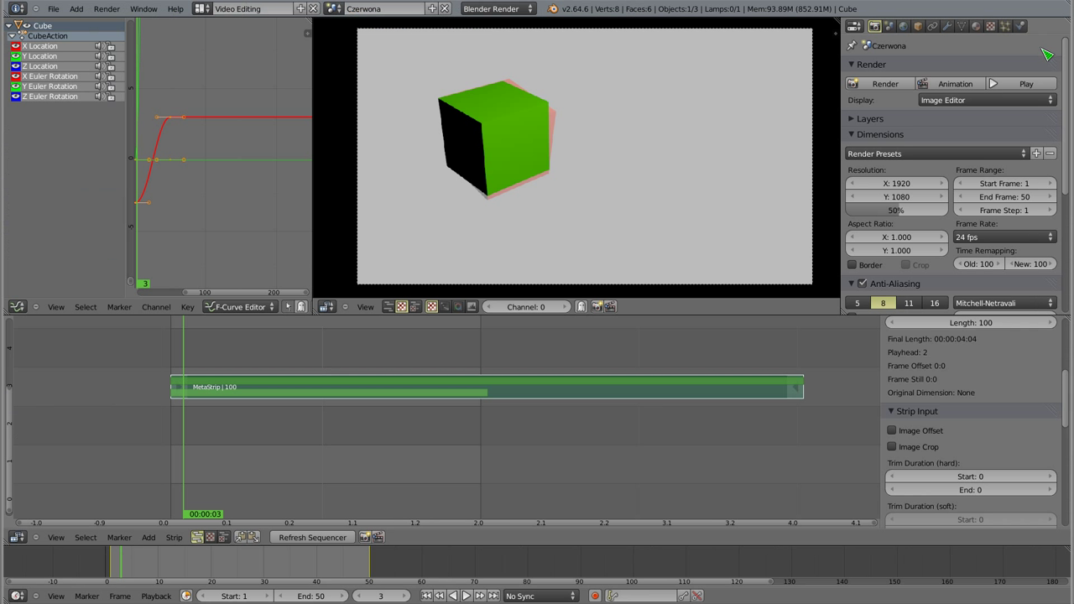
pyautogui.scroll(-5, 991, 433)
pyautogui.scroll(-5, 991, 434)
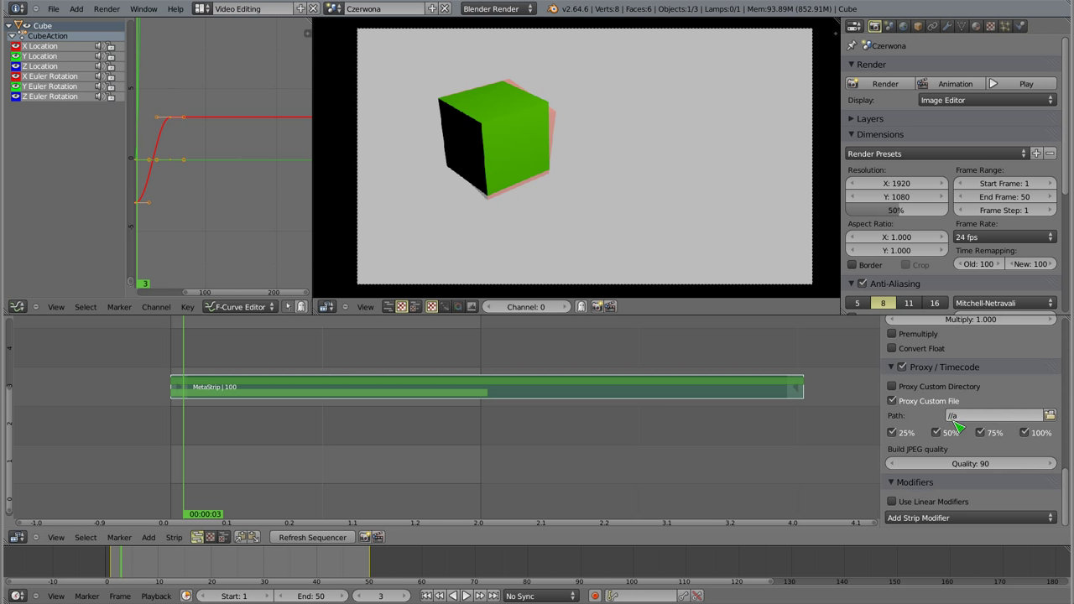
pyautogui.keyDown('ctrl'); pyautogui.moveTo(968, 422); pyautogui.dragTo(960, 475, button='middle'); pyautogui.keyUp('ctrl')
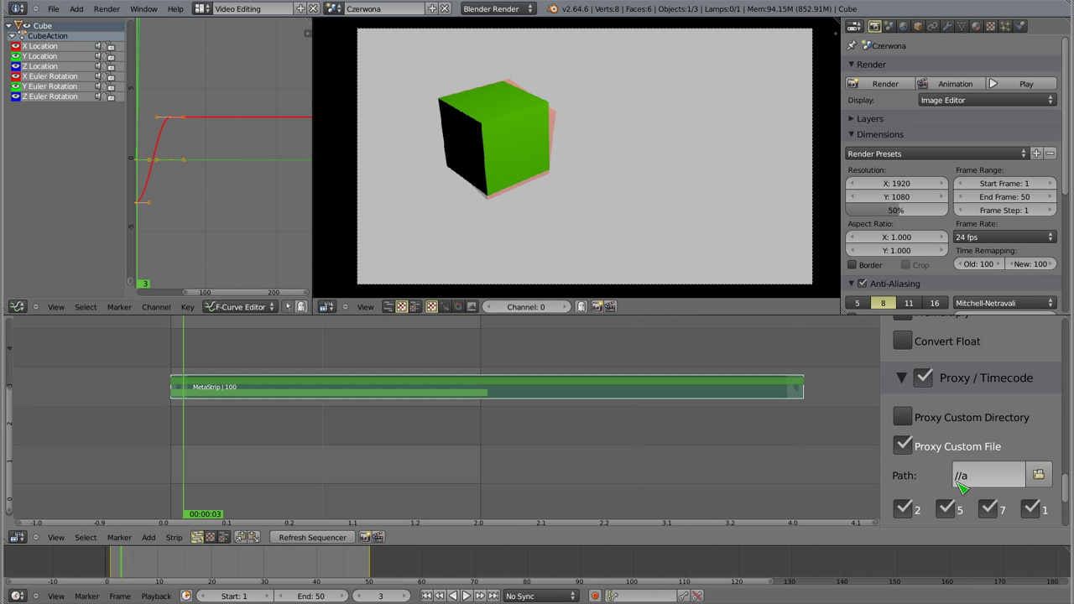
pyautogui.click(961, 478)
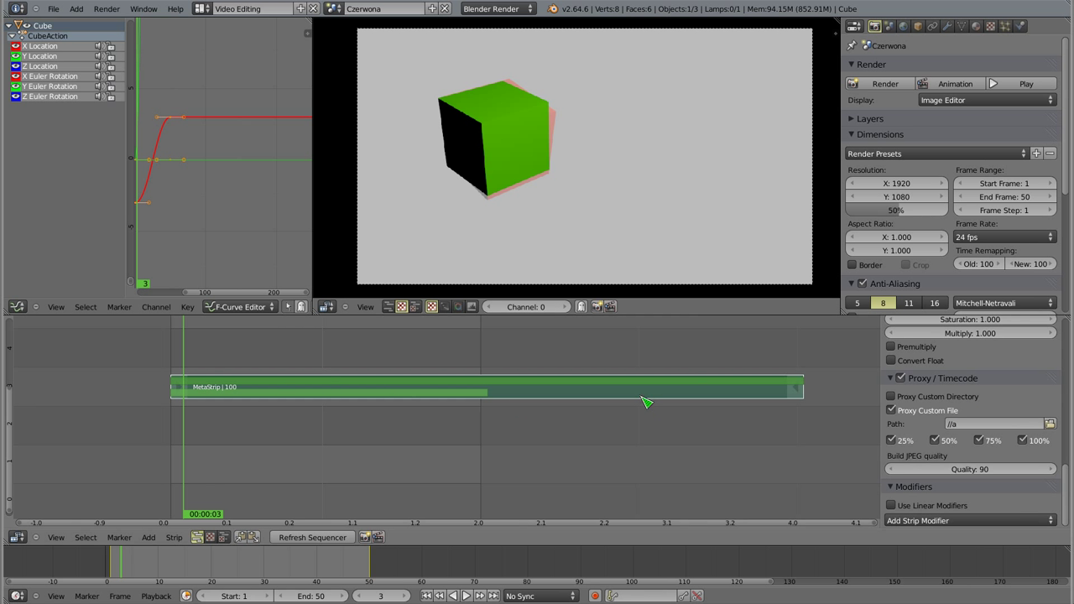
pyautogui.click(174, 537)
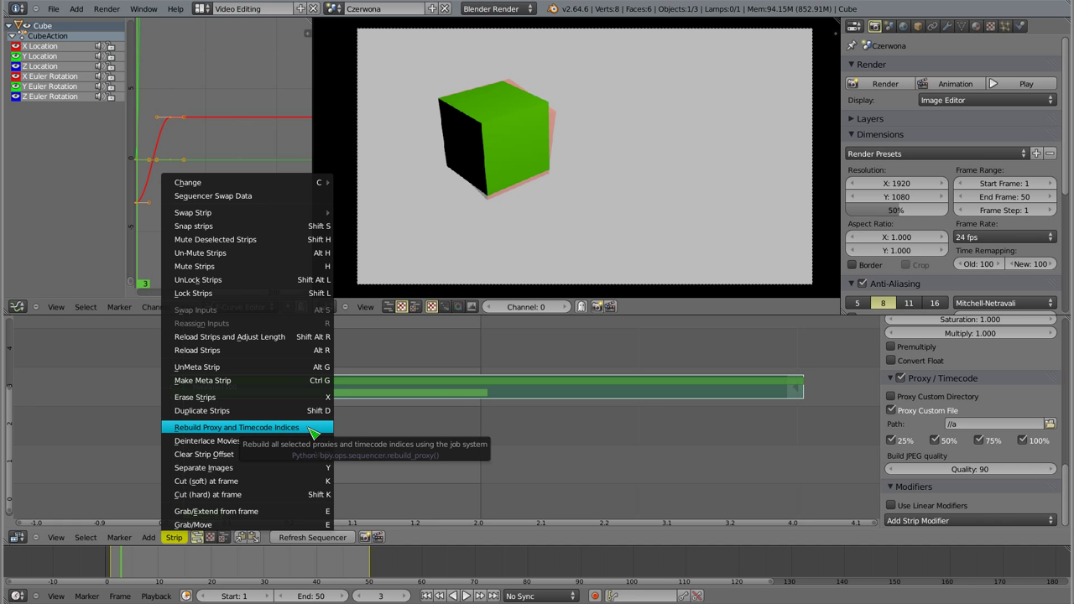
# Move to frame 25 and rebuild the MetaStrip's proxy and timecode indices.
pyautogui.click(312, 430)
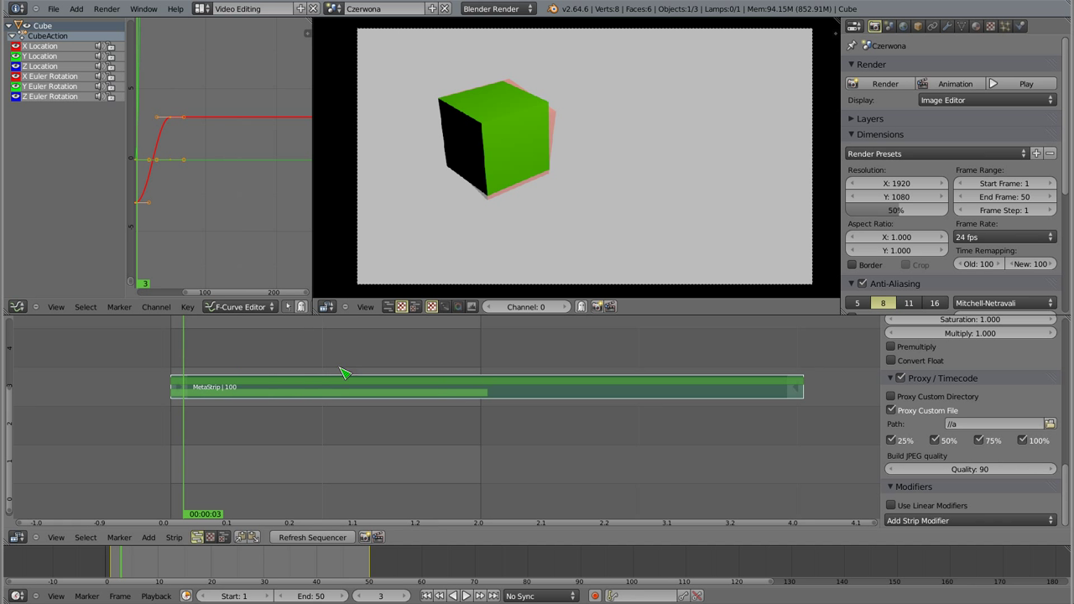
pyautogui.moveTo(200, 369); pyautogui.dragTo(322, 436)
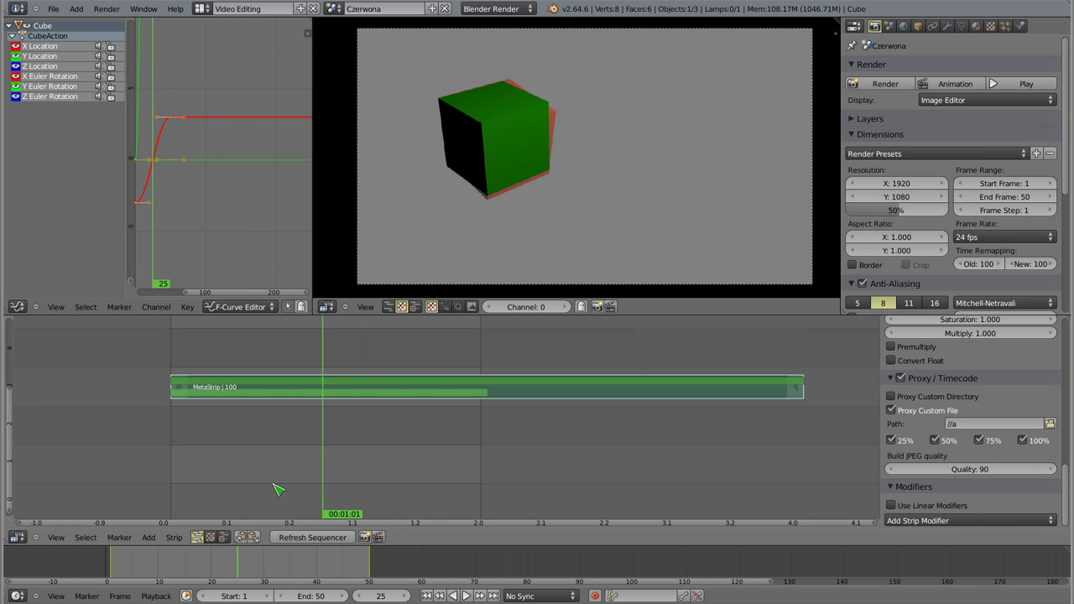
pyautogui.click(173, 537)
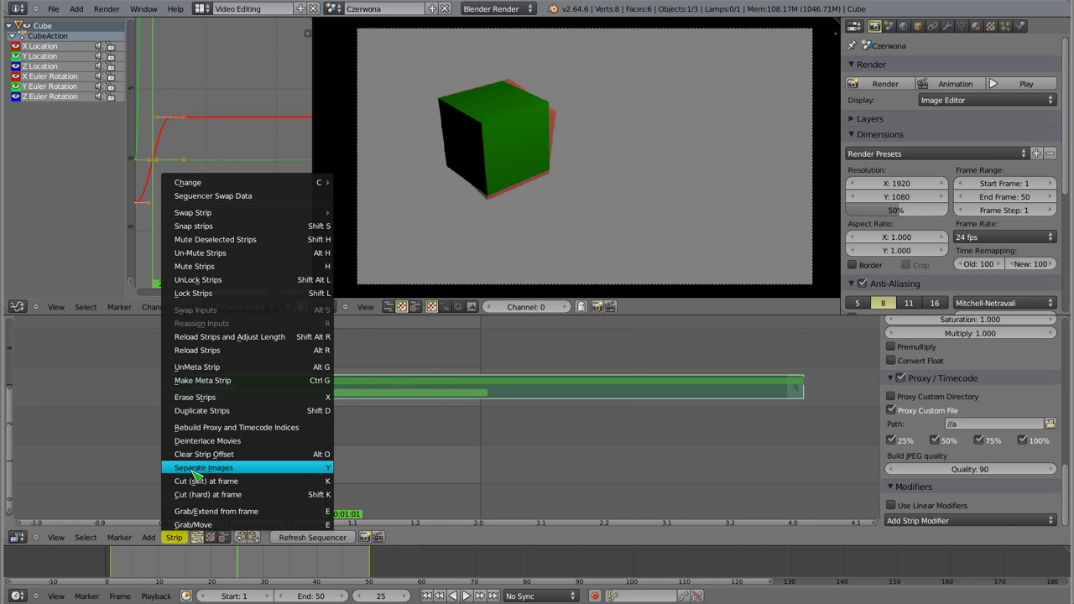
pyautogui.click(245, 430)
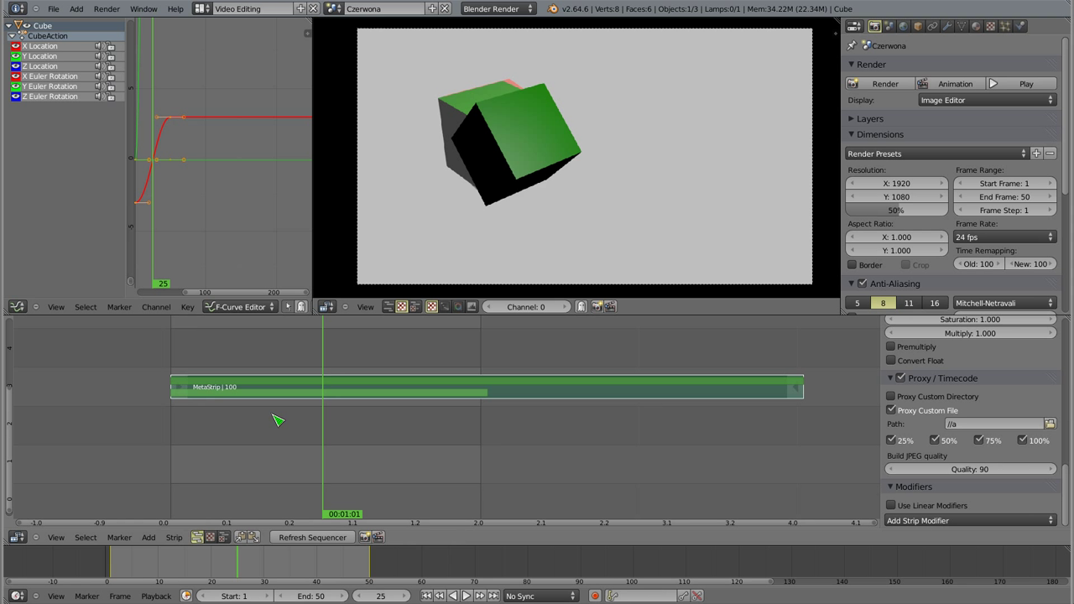
# Scrub the preview through frames 49 to 62 and back to about frame 36.
pyautogui.moveTo(202, 387); pyautogui.dragTo(474, 383)
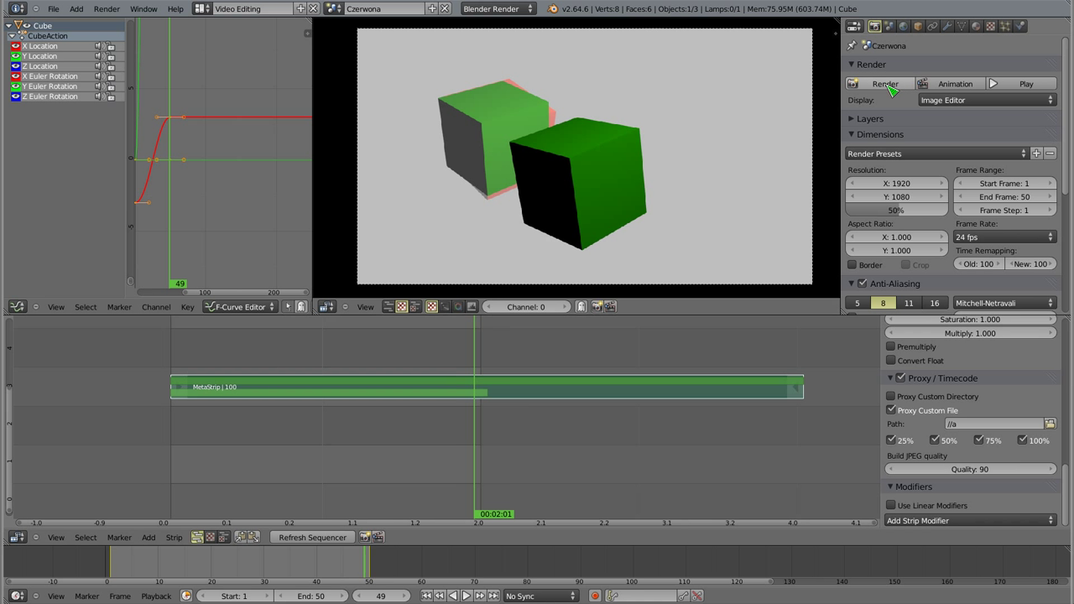
pyautogui.moveTo(475, 377)
pyautogui.mouseDown()
pyautogui.moveTo(622, 373)
pyautogui.moveTo(525, 382)
pyautogui.moveTo(635, 360)
pyautogui.moveTo(546, 366)
pyautogui.moveTo(493, 387)
pyautogui.mouseUp()
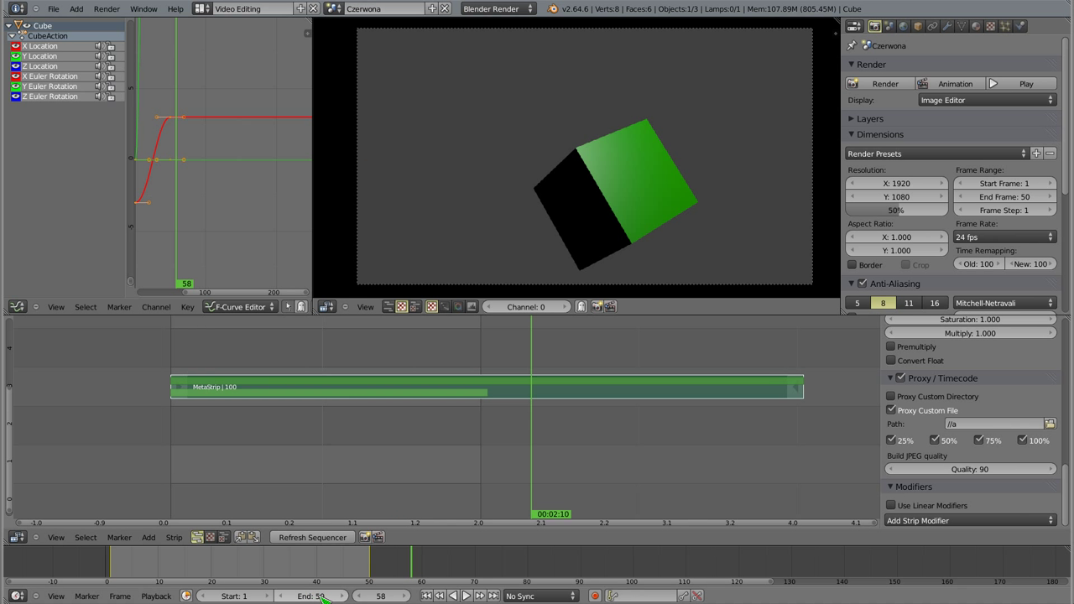
pyautogui.click(475, 360)
pyautogui.moveTo(476, 360)
pyautogui.mouseDown()
pyautogui.moveTo(210, 373)
pyautogui.moveTo(412, 377)
pyautogui.mouseUp()
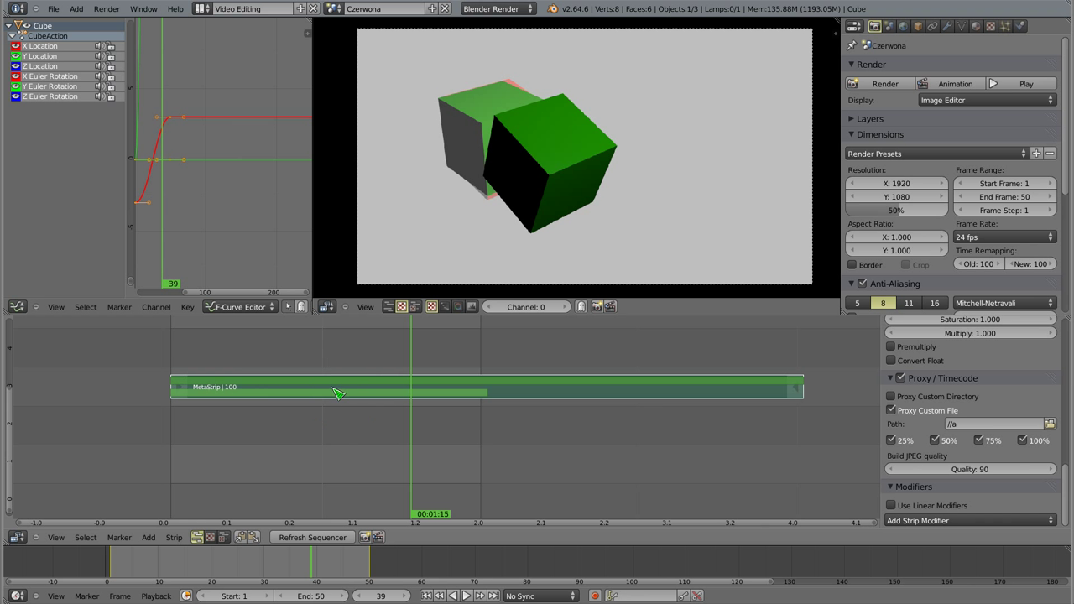
# UnMeta the MetaStrip and give the Zielona strip proxies with custom file //b.
pyautogui.hotkey('alt', 'g')
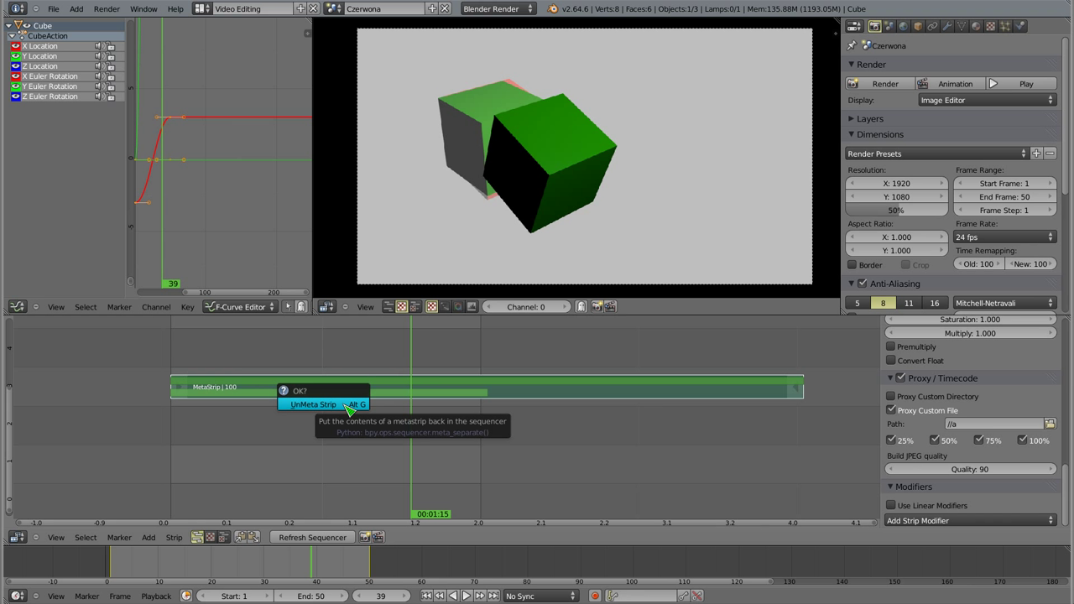
pyautogui.click(349, 409)
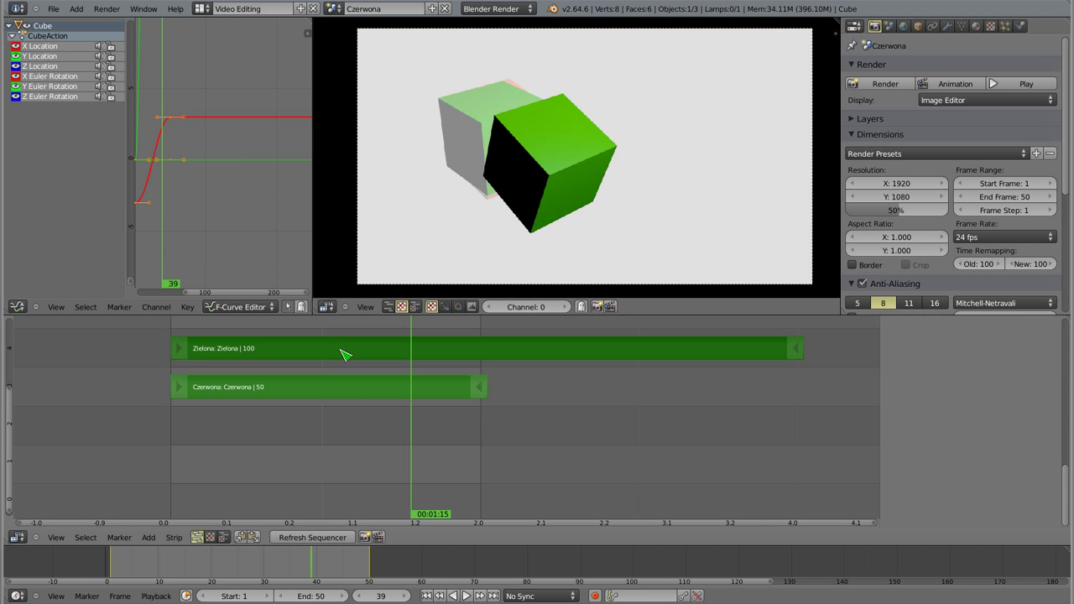
pyautogui.rightClick(344, 419)
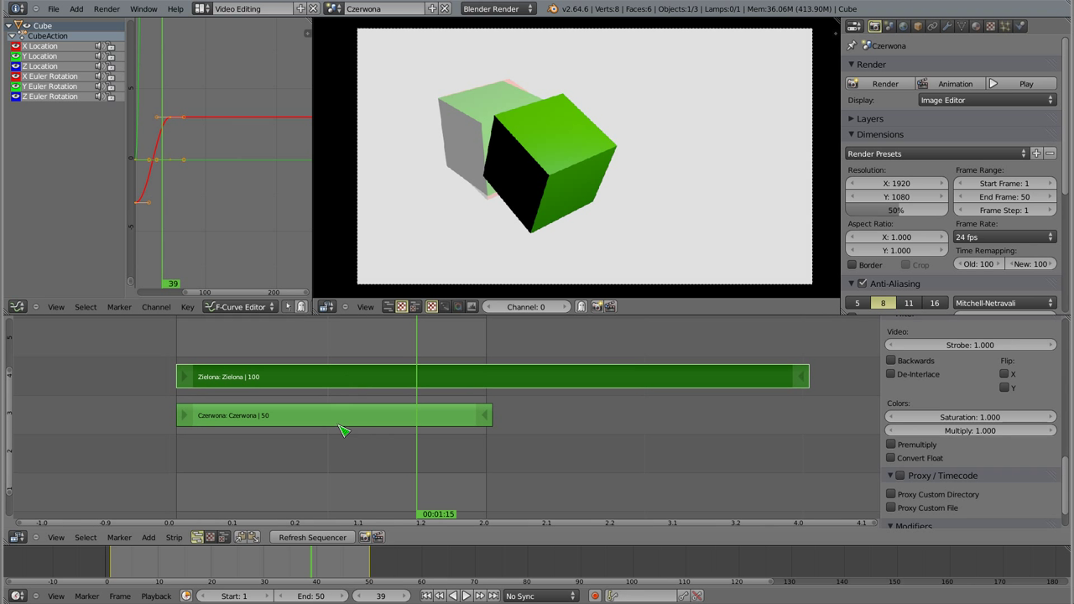
pyautogui.scroll(-2, 930, 451)
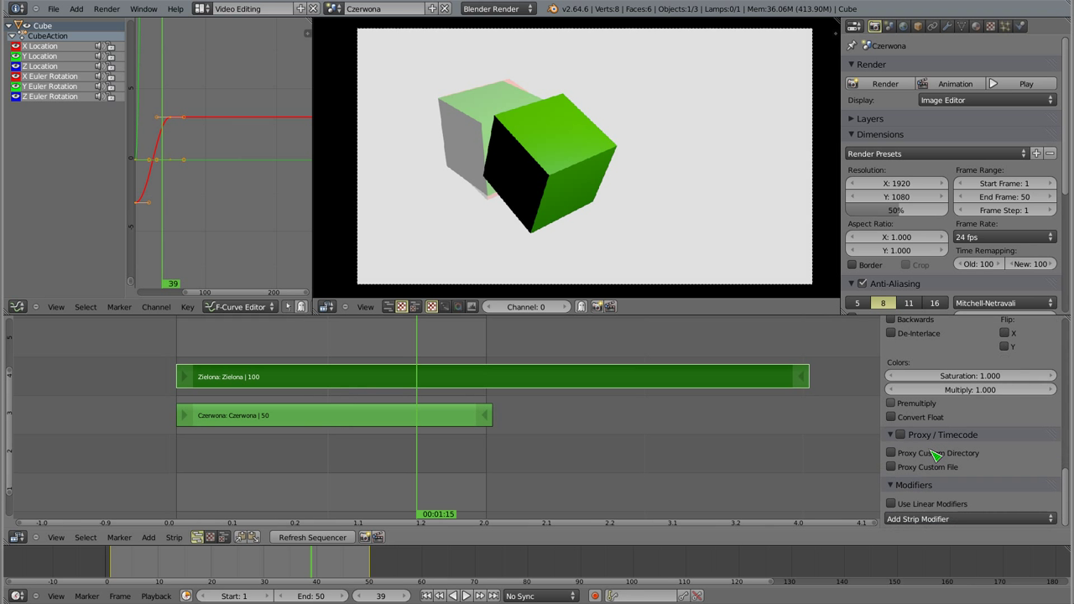
pyautogui.click(900, 433)
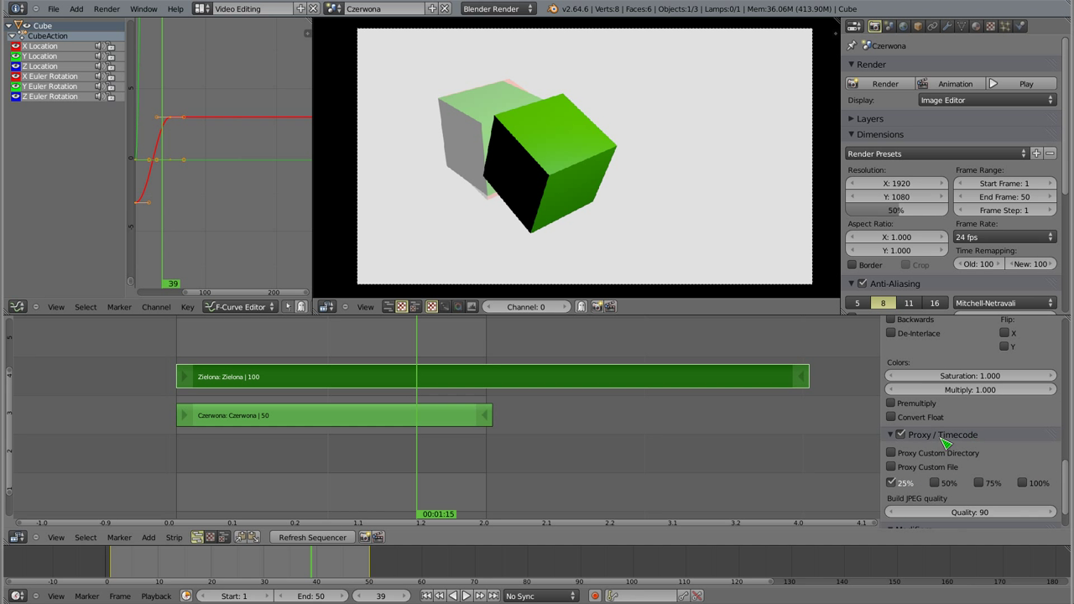
pyautogui.click(893, 468)
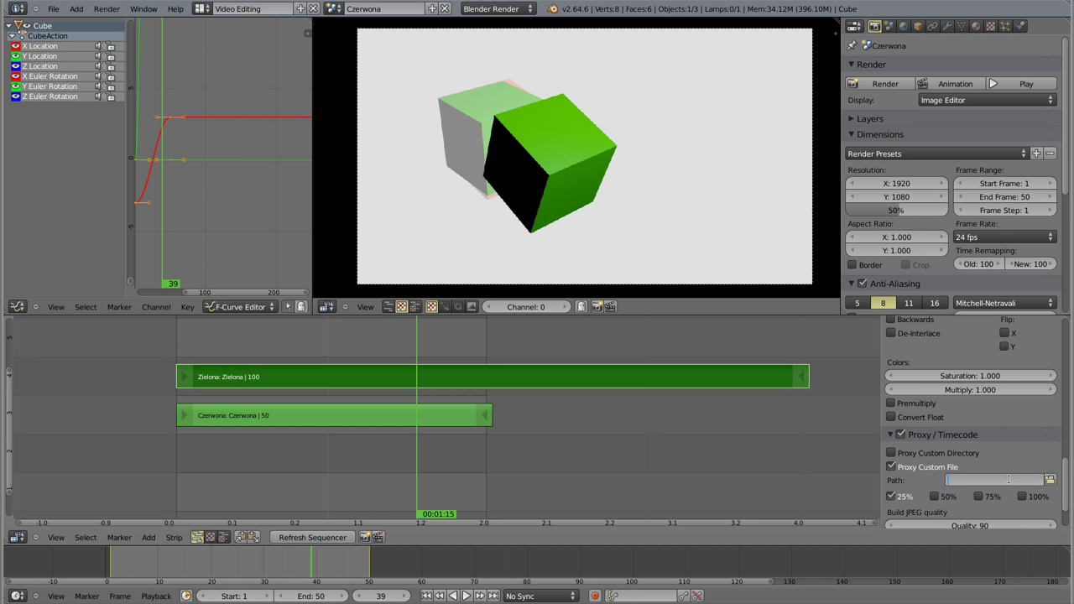
pyautogui.write('a')
pyautogui.press('Return')
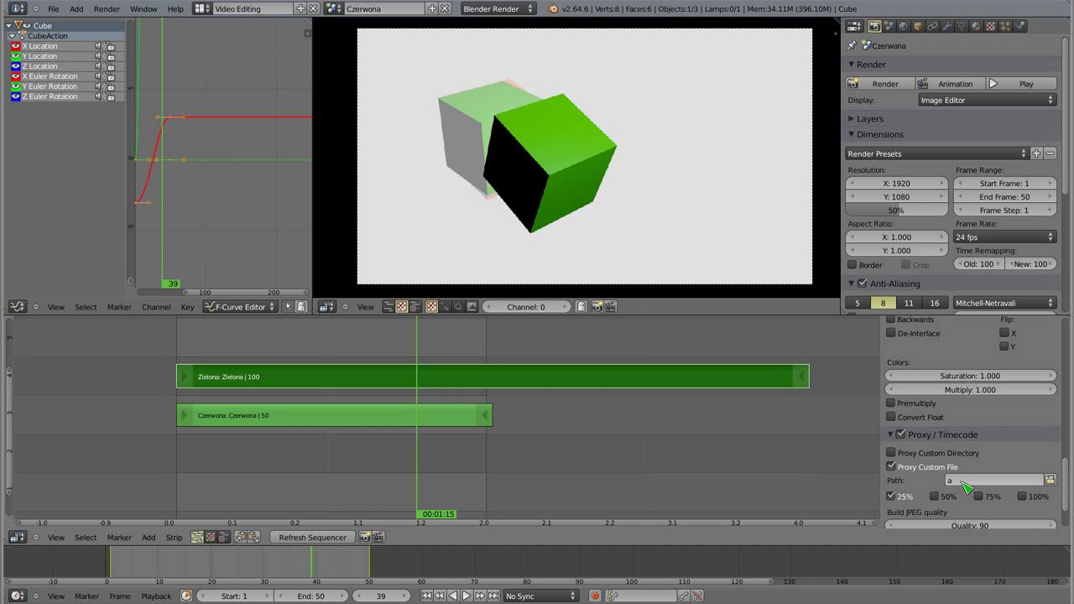
pyautogui.click(962, 482)
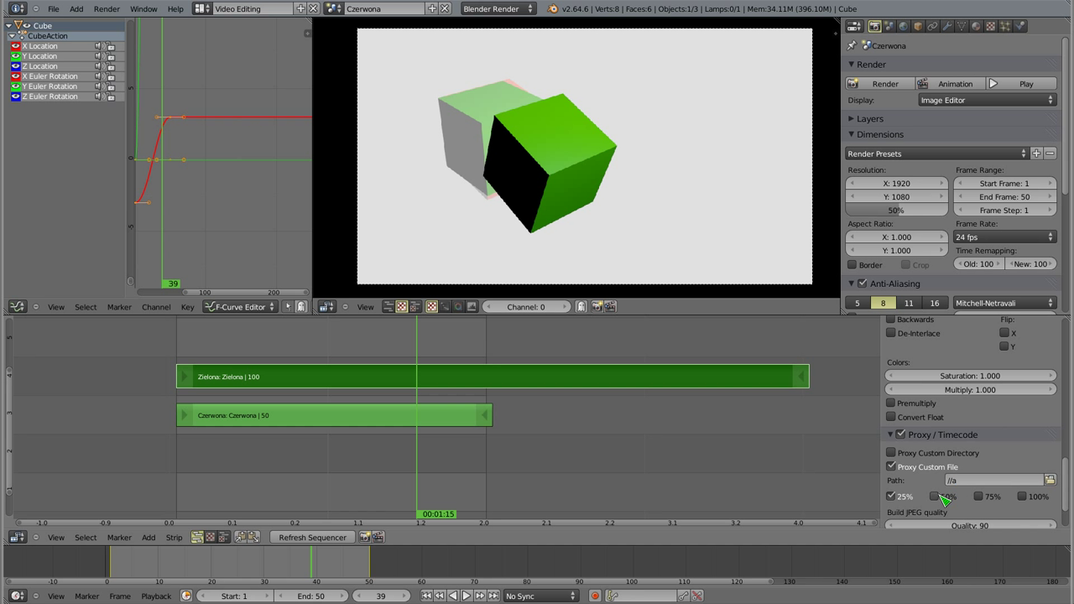
pyautogui.click(958, 480)
pyautogui.press('Return')
# Enable Czerwona proxies at all four sizes with custom proxy file //c.
pyautogui.click(347, 418)
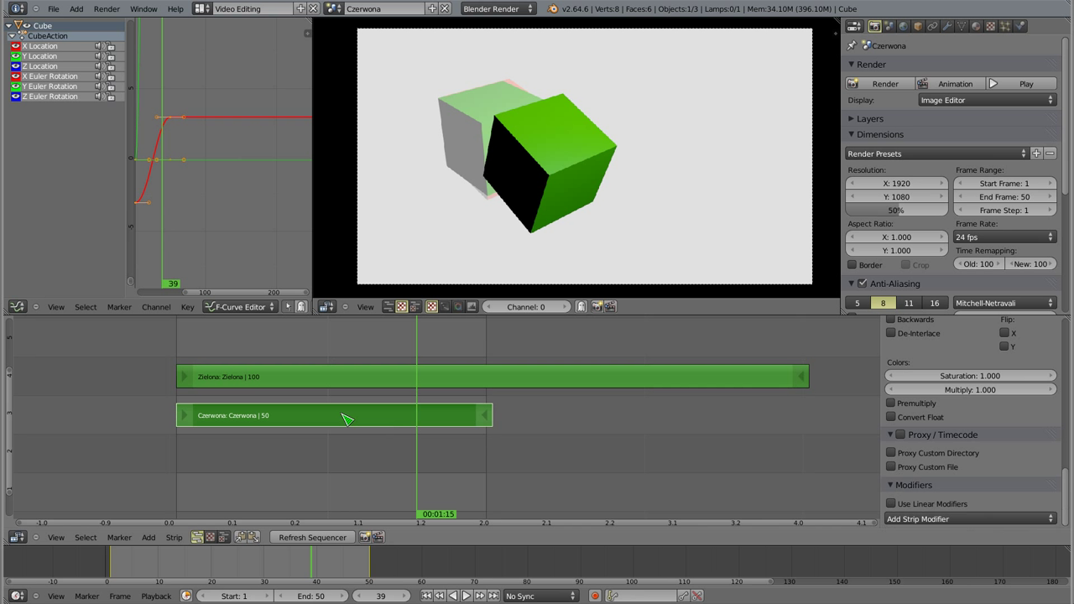
pyautogui.click(900, 435)
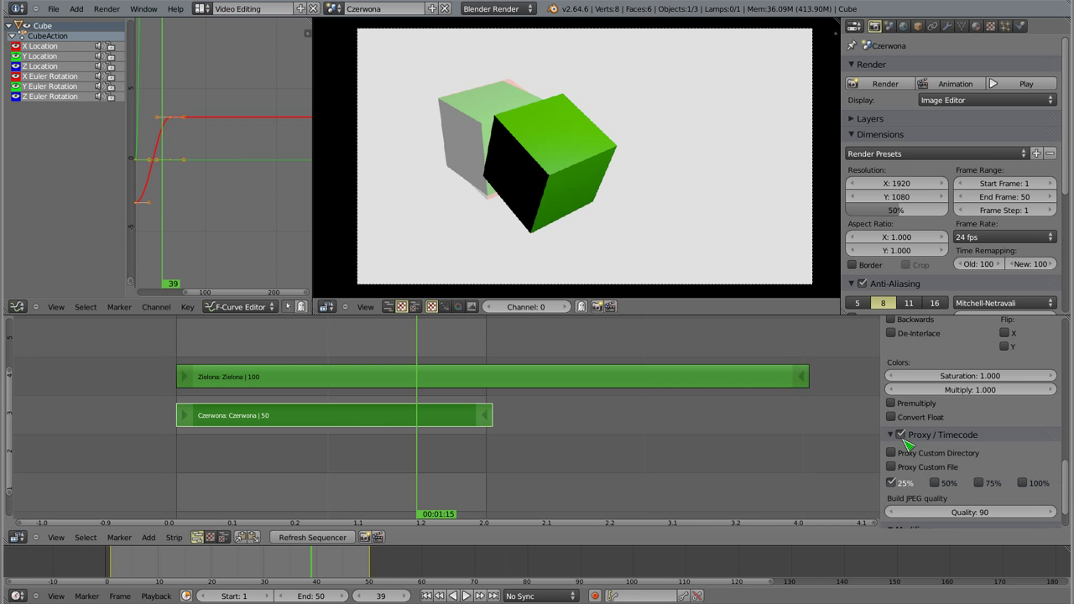
pyautogui.click(900, 468)
pyautogui.click(898, 467)
pyautogui.click(934, 496)
pyautogui.click(978, 496)
pyautogui.click(1022, 496)
pyautogui.click(969, 479)
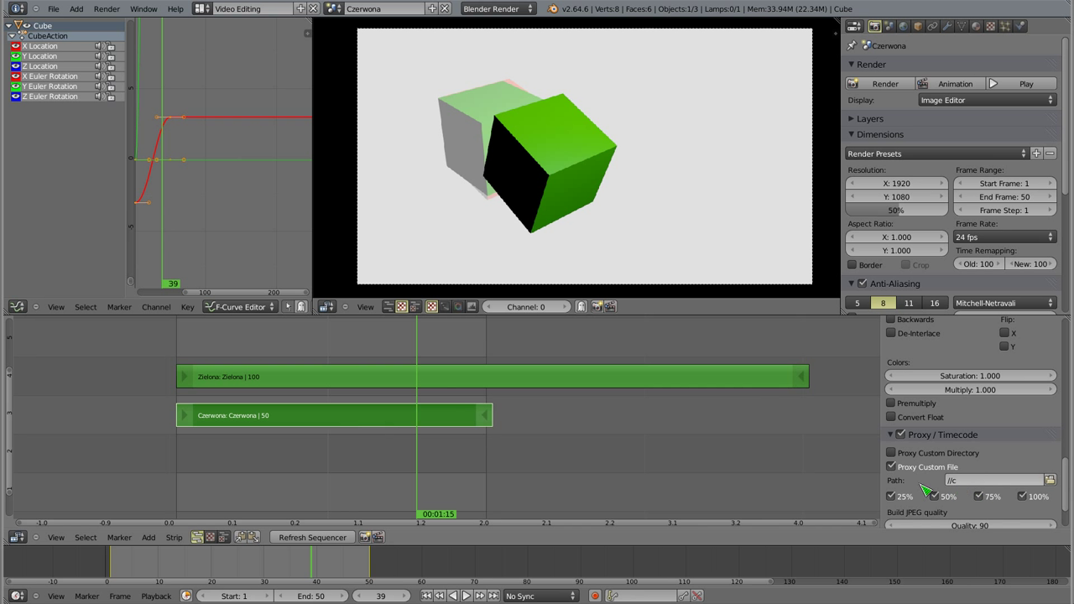
# Add the 50%, 75% and 100% proxy sizes to the Zielona strip.
pyautogui.click(437, 383)
pyautogui.click(934, 496)
pyautogui.click(978, 496)
pyautogui.click(1023, 497)
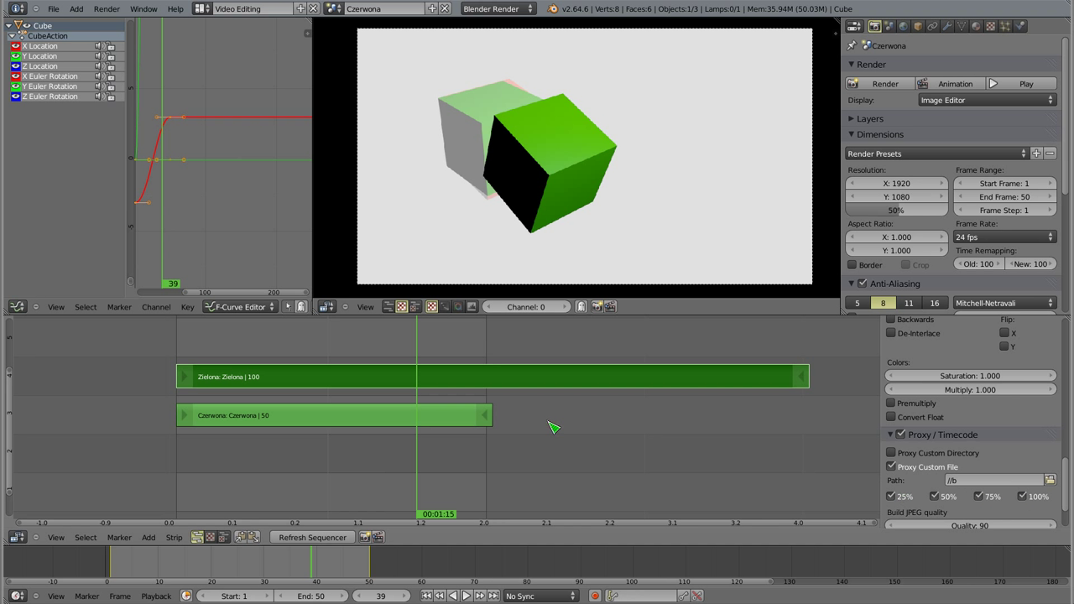
# Rebuild proxy and timecode indices for Zielona and Czerwona, then scrub back to frame 11.
pyautogui.click(173, 537)
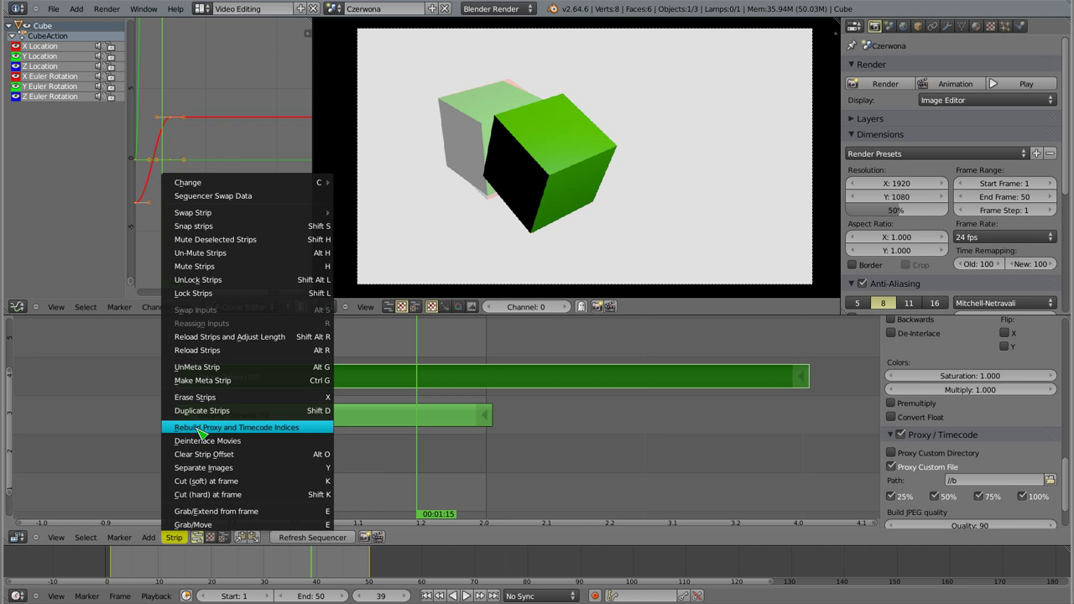
pyautogui.click(201, 427)
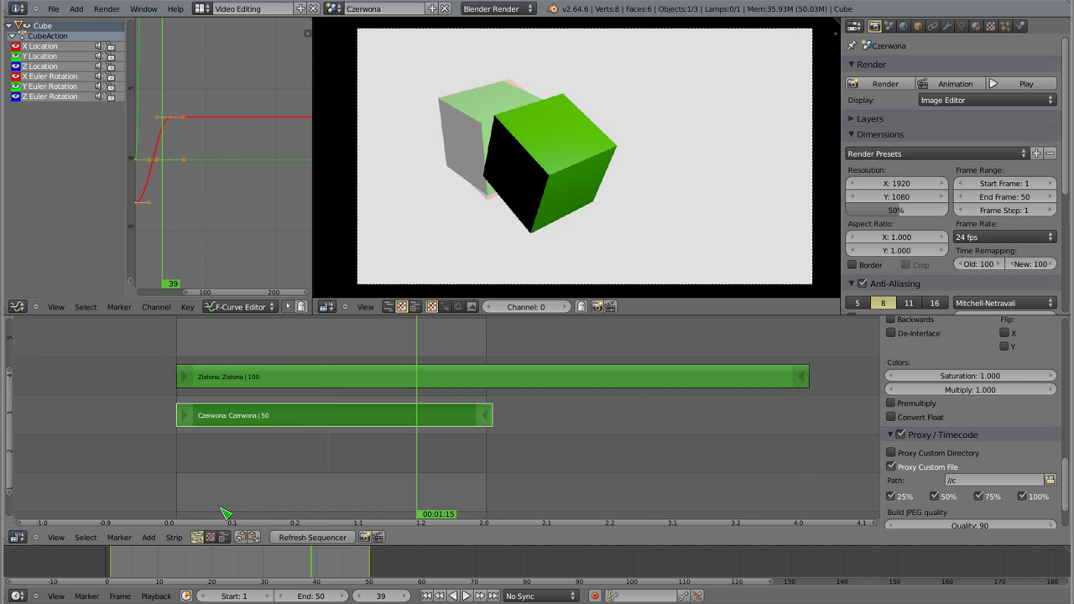
pyautogui.click(174, 537)
pyautogui.click(202, 428)
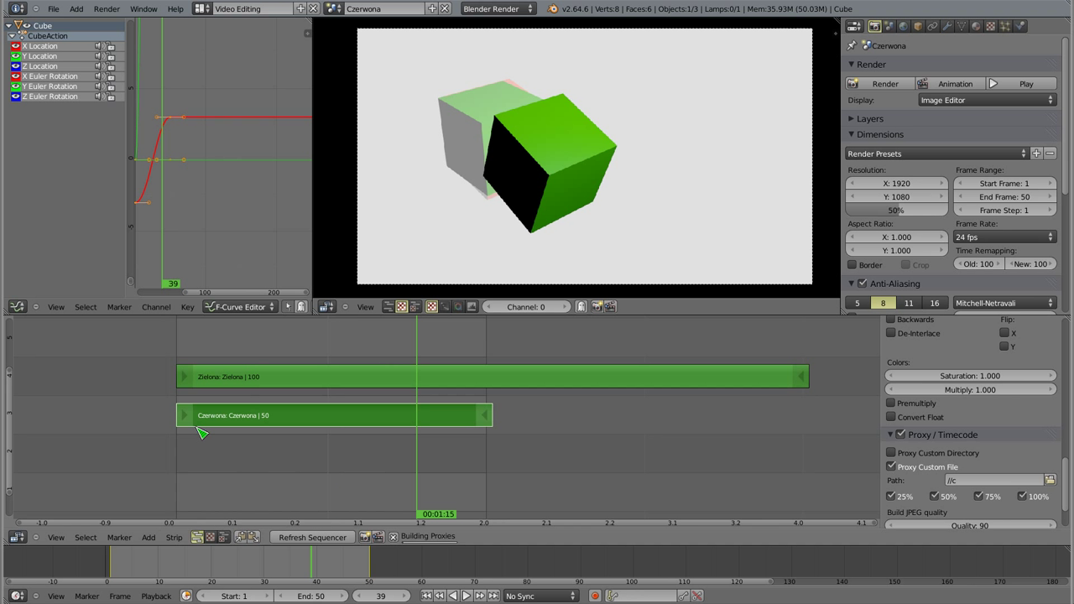
pyautogui.moveTo(416, 354)
pyautogui.mouseDown()
pyautogui.moveTo(181, 365)
pyautogui.moveTo(239, 363)
pyautogui.mouseUp()
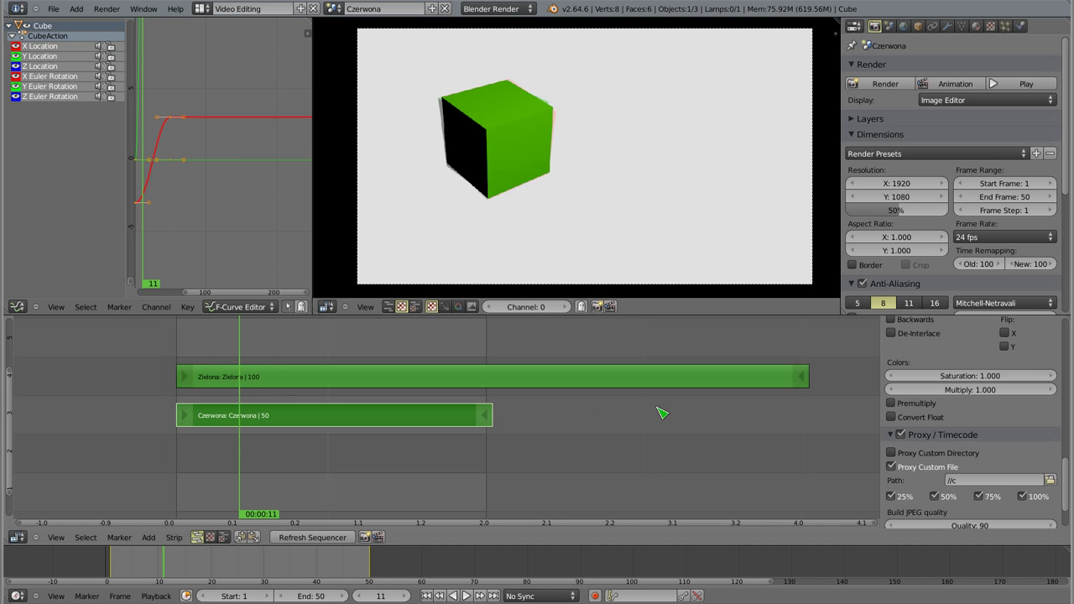
# Set the Zielona strip's blend mode to Cross and lower its opacity to about 0.507.
pyautogui.scroll(1, 507, 421)
pyautogui.moveTo(527, 410); pyautogui.dragTo(514, 441, button='middle')
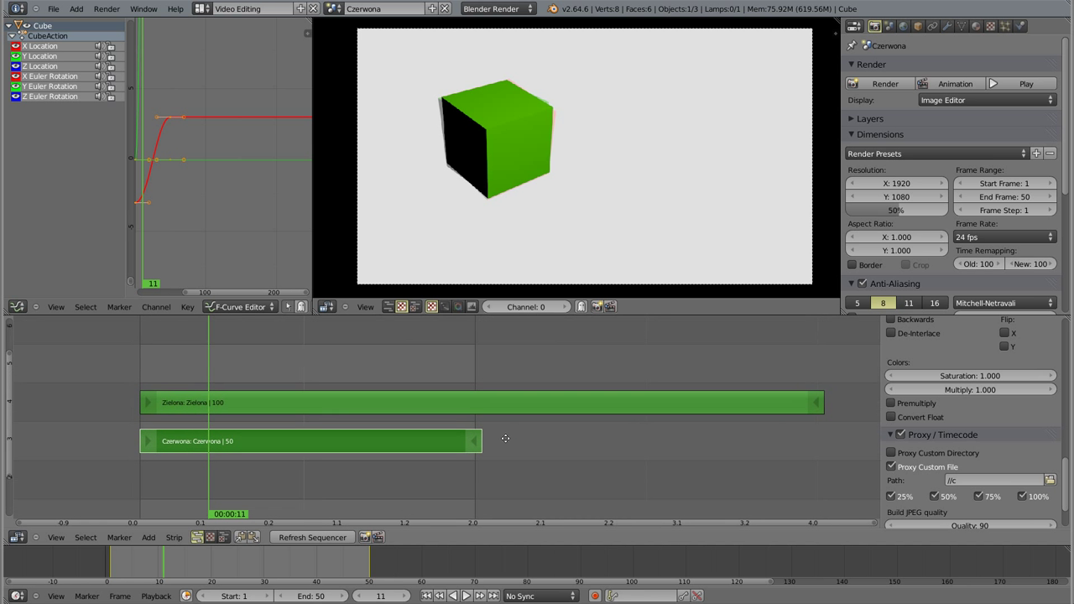
pyautogui.rightClick(415, 410)
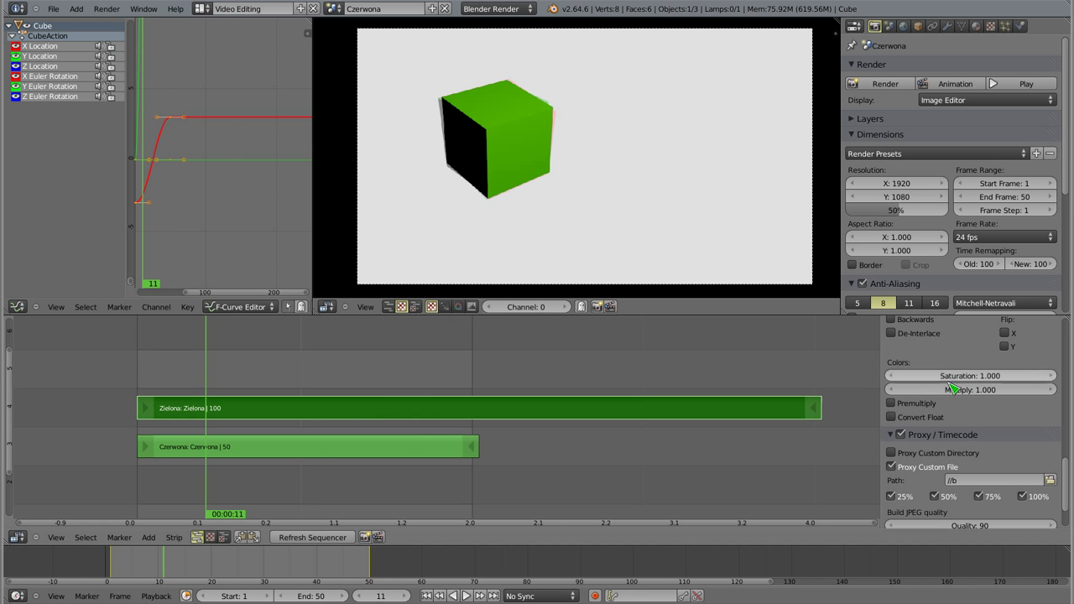
pyautogui.scroll(3, 966, 453)
pyautogui.scroll(3, 967, 453)
pyautogui.scroll(3, 967, 453)
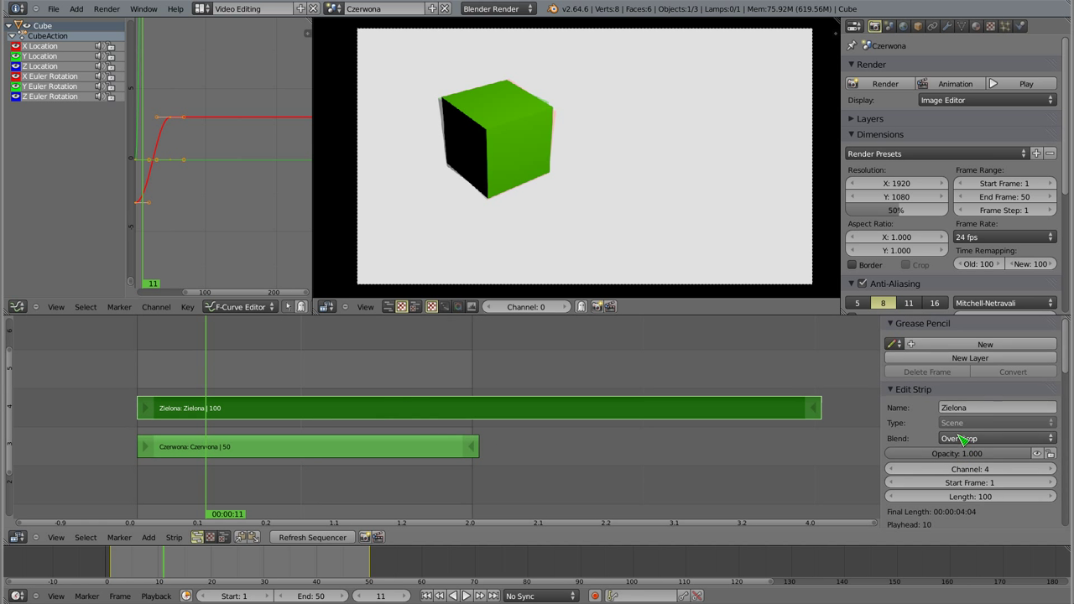
pyautogui.click(957, 439)
pyautogui.click(950, 412)
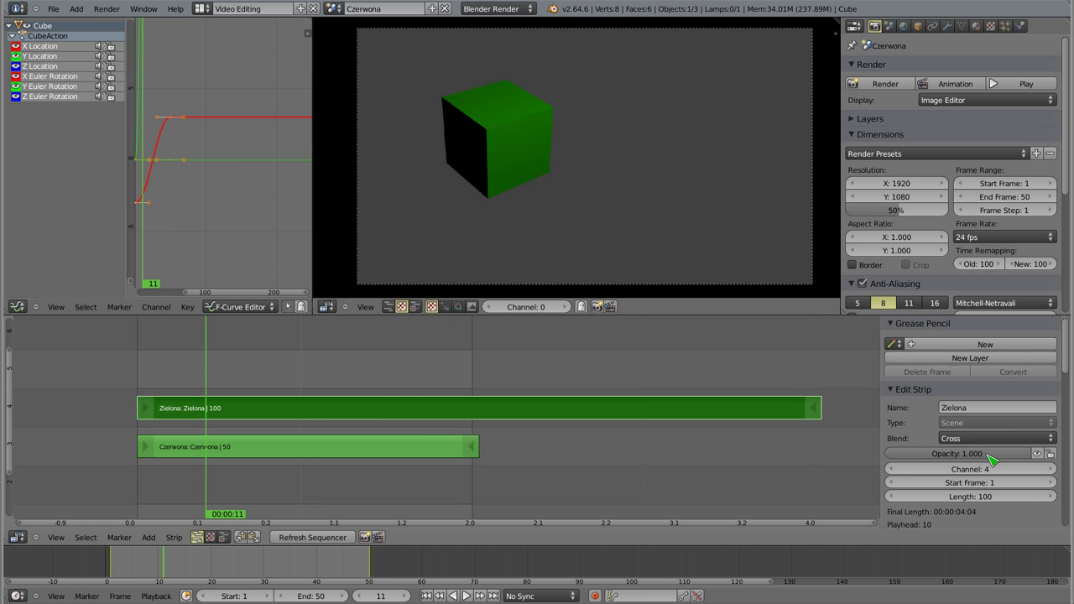
pyautogui.moveTo(950, 457); pyautogui.dragTo(916, 456)
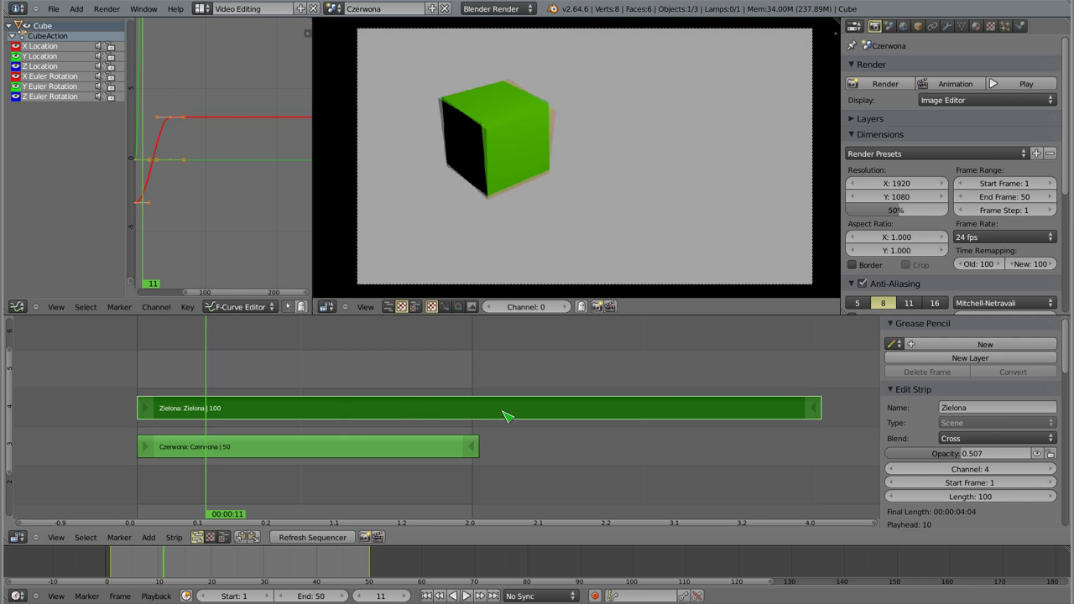
# Rebuild the Zielona strip's proxies, deinterlace the Czerwona strip, and render a test frame.
pyautogui.click(173, 536)
pyautogui.click(228, 431)
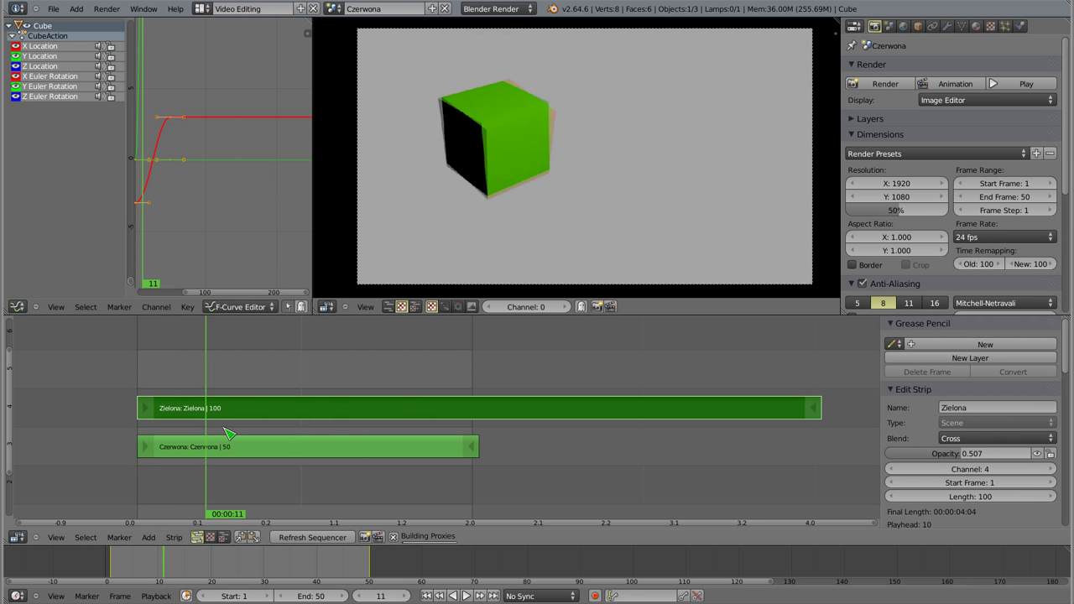
pyautogui.rightClick(221, 453)
pyautogui.click(174, 537)
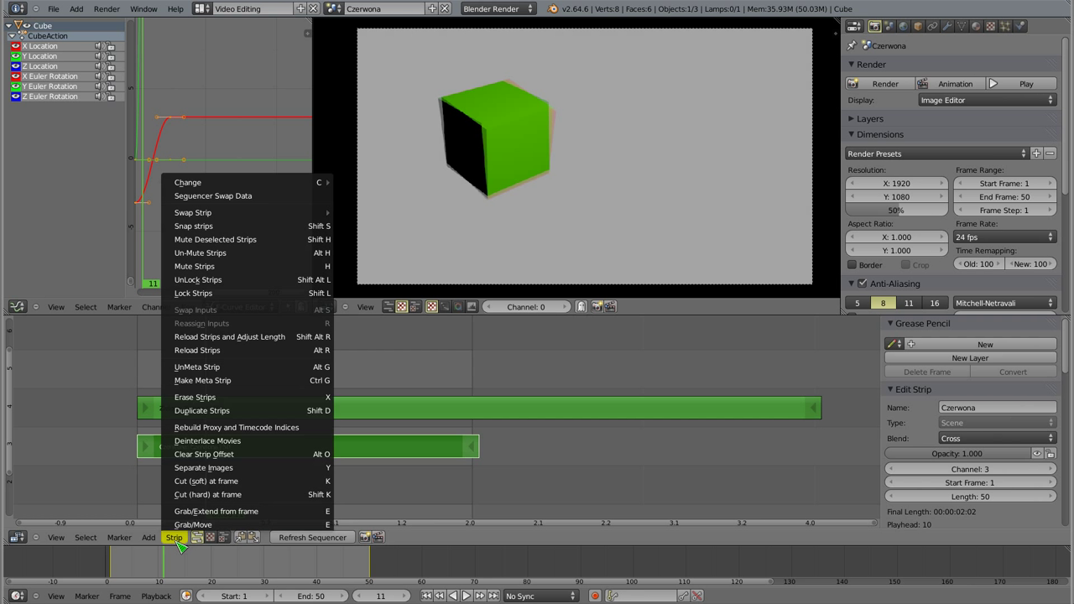
pyautogui.click(208, 440)
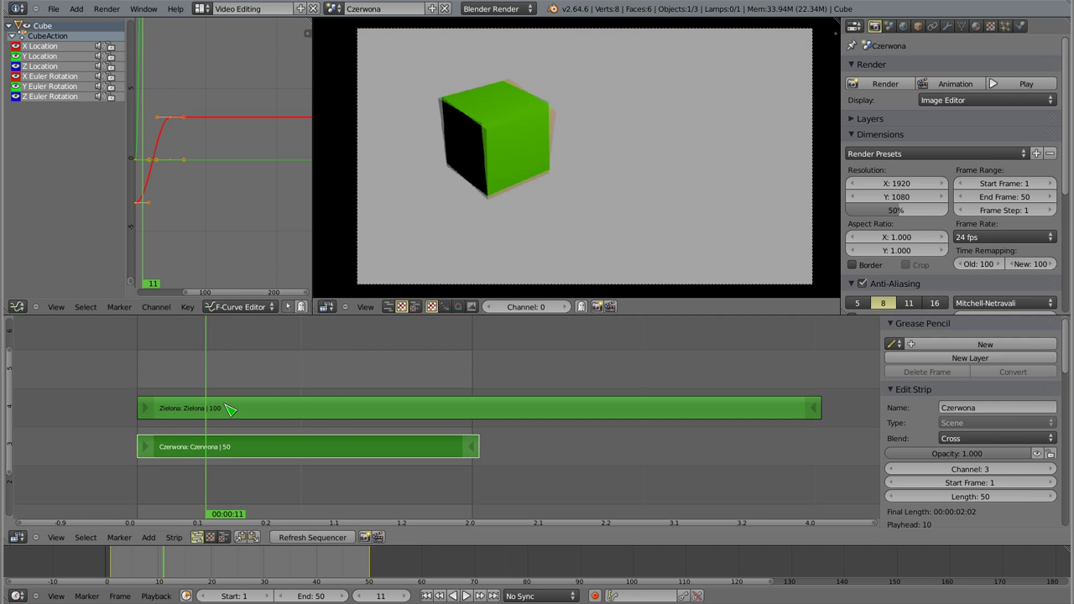
pyautogui.press('F12')
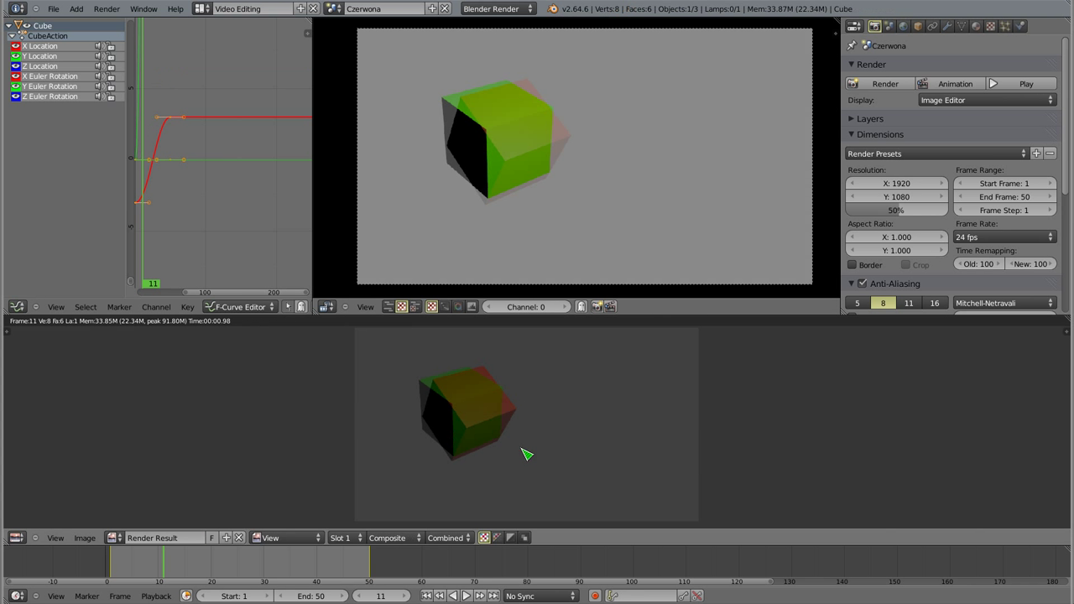
pyautogui.press('Escape')
pyautogui.moveTo(210, 369)
pyautogui.mouseDown()
pyautogui.moveTo(239, 382)
pyautogui.moveTo(370, 369)
pyautogui.mouseUp()
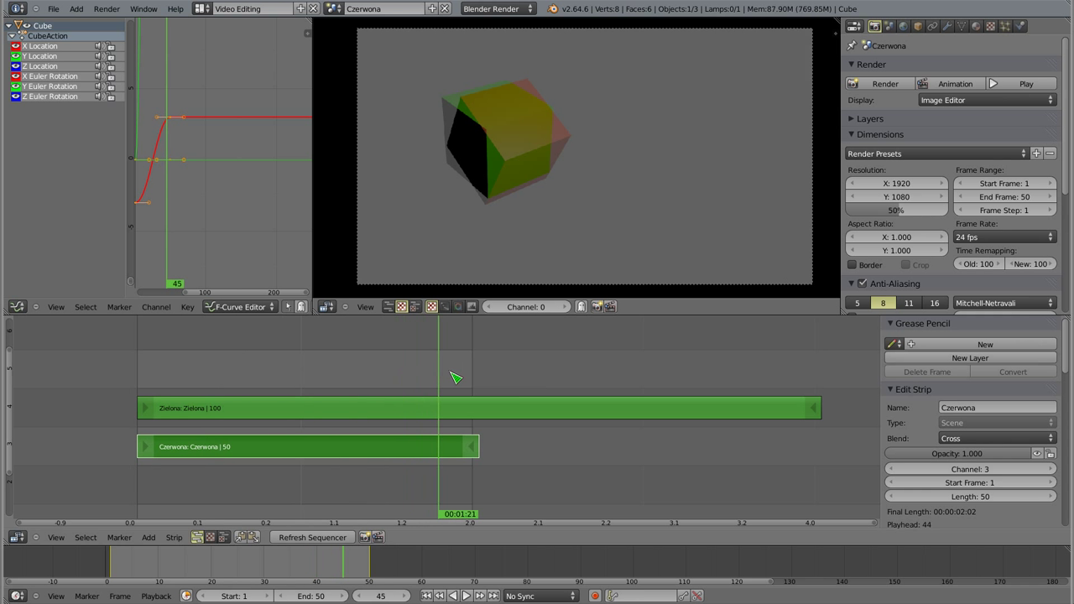
pyautogui.moveTo(370, 369); pyautogui.dragTo(165, 504)
pyautogui.click(295, 541)
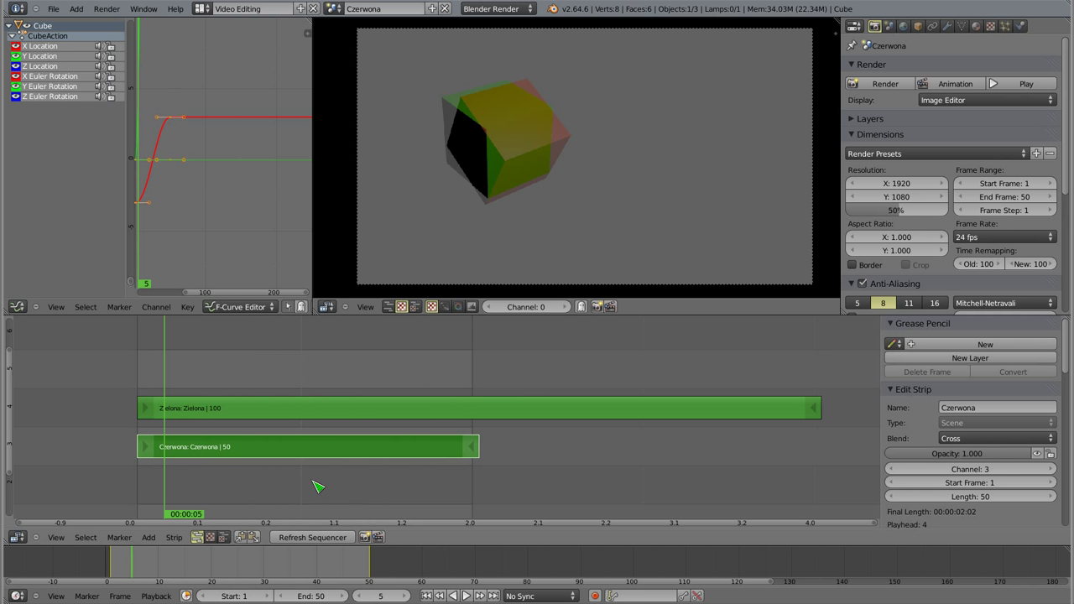
pyautogui.moveTo(168, 371)
pyautogui.mouseDown()
pyautogui.moveTo(443, 389)
pyautogui.moveTo(402, 424)
pyautogui.mouseUp()
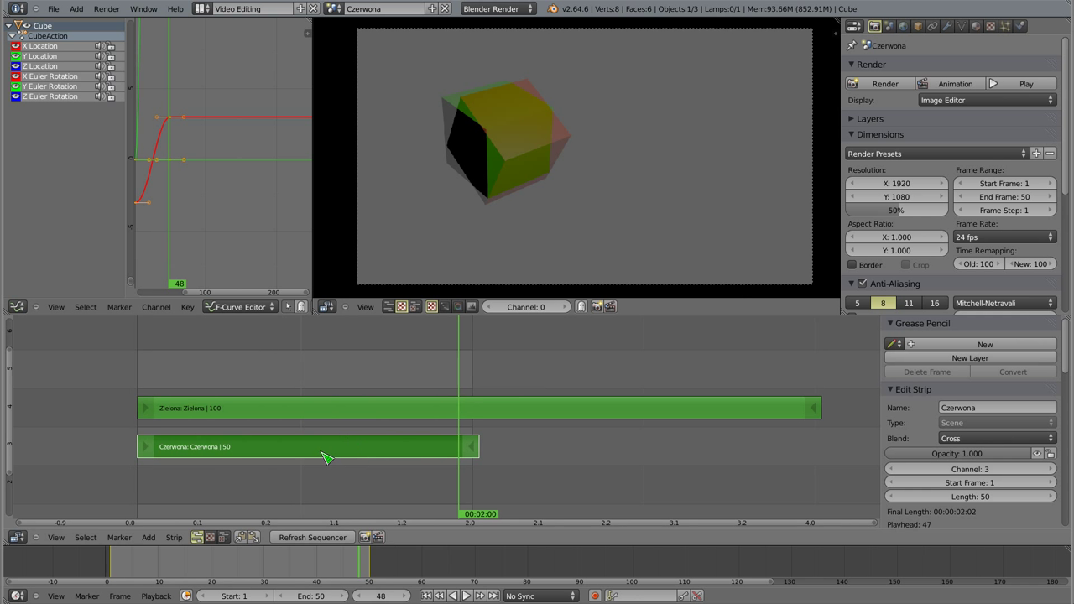
pyautogui.moveTo(376, 437)
pyautogui.keyDown('ctrl'); pyautogui.mouseDown(button='middle')
pyautogui.moveTo(359, 438)
pyautogui.moveTo(376, 421)
pyautogui.mouseUp(button='middle'); pyautogui.keyUp('ctrl')
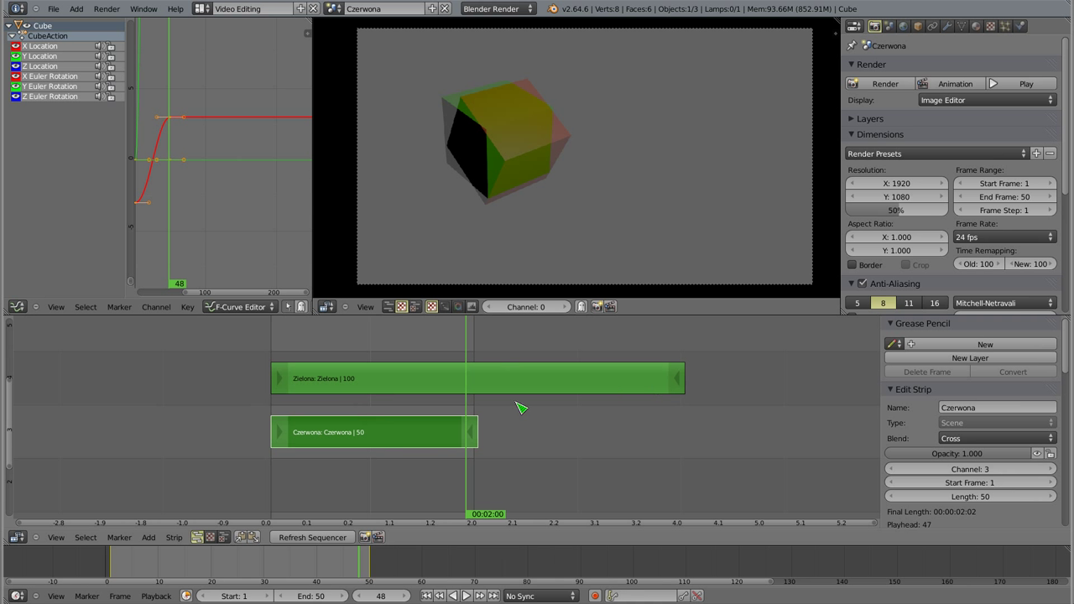
# Trim the Czerwona strip's end from 50 to 25 frames, then scrub back to early frames.
pyautogui.moveTo(467, 432); pyautogui.dragTo(362, 446, button='right')
pyautogui.rightClick(299, 436)
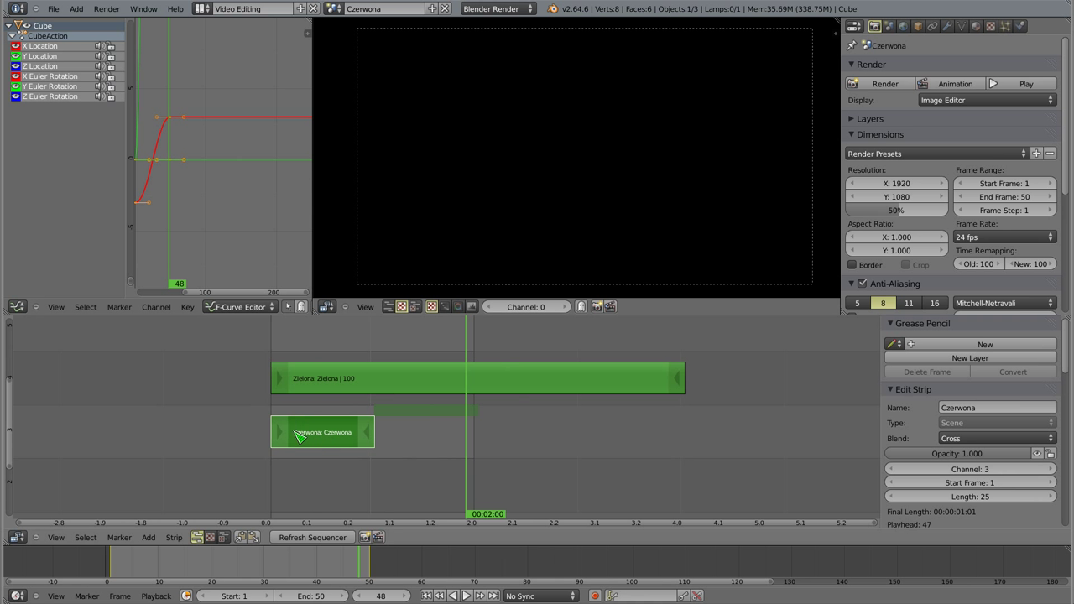
pyautogui.moveTo(325, 432); pyautogui.dragTo(349, 436)
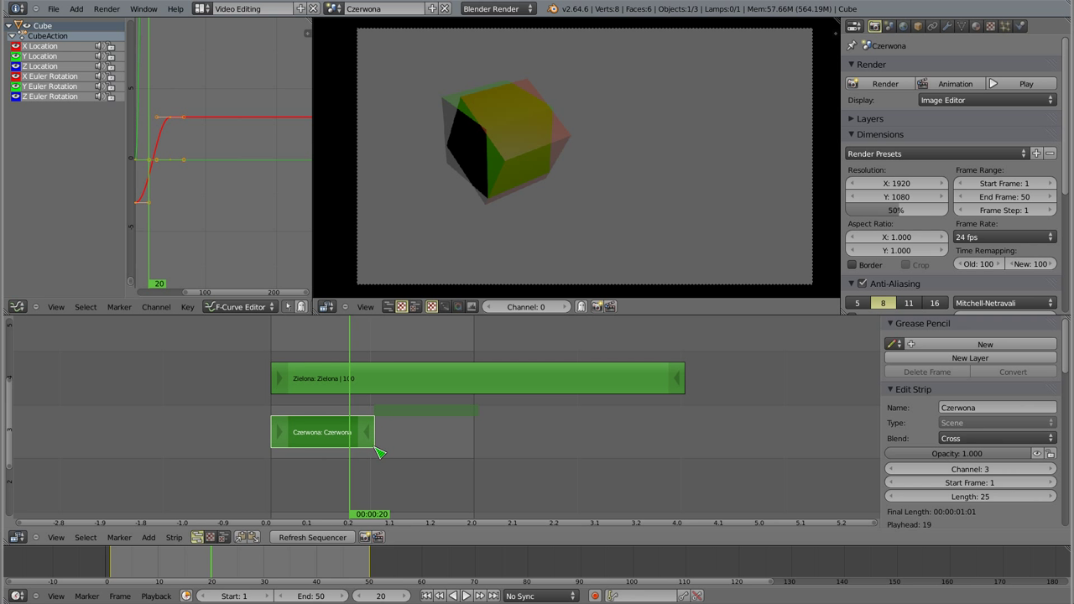
# Duplicate the Czerwona strip as Czerwona.001, placed at frame 26 directly after the original.
pyautogui.hotkey('shift', 'd')
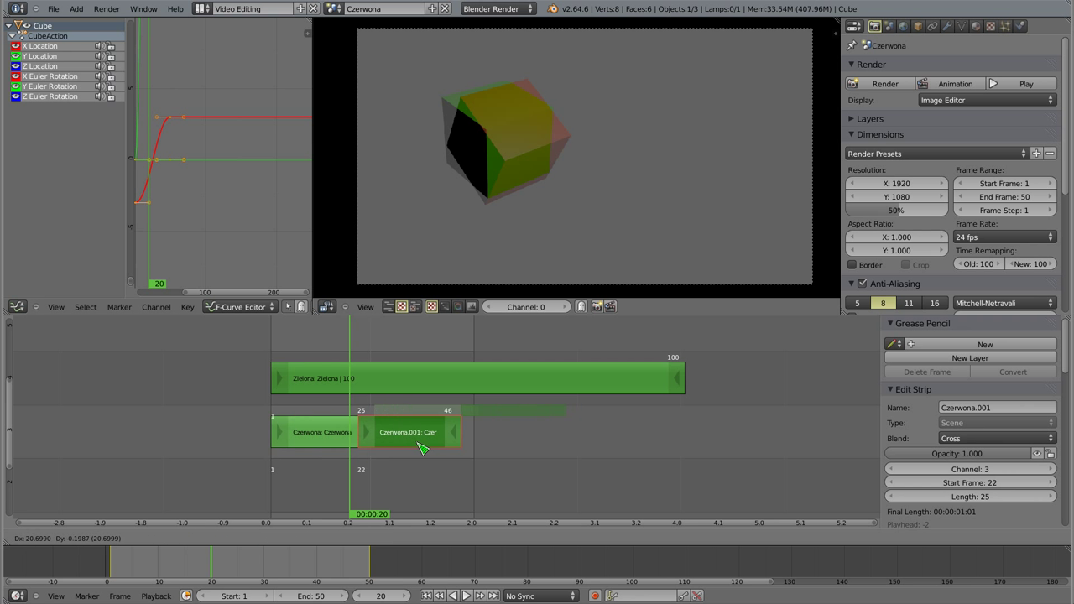
pyautogui.click(424, 449)
pyautogui.click(291, 435)
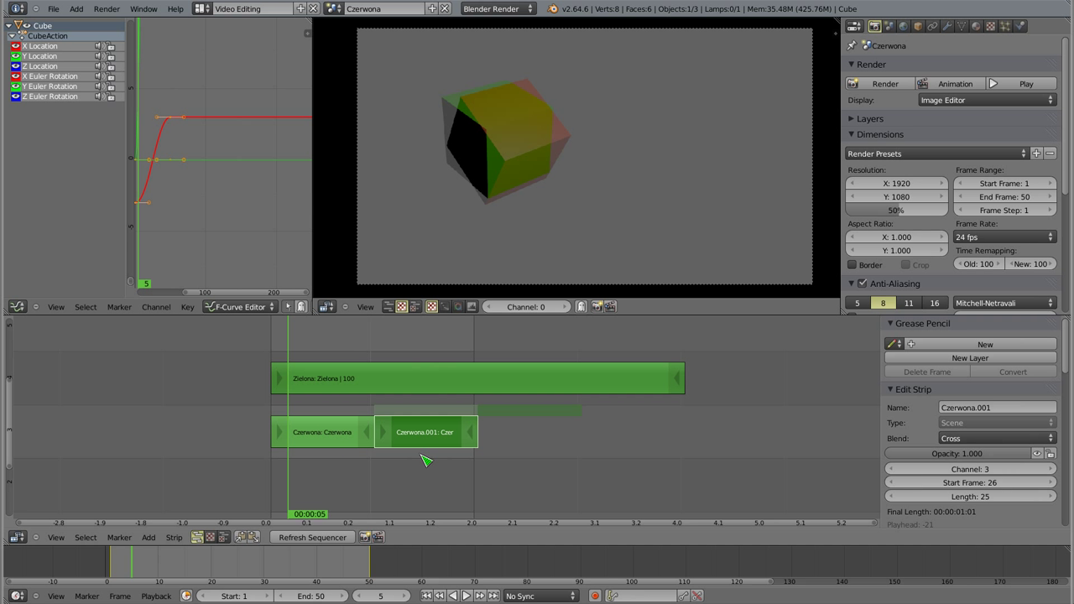
pyautogui.rightClick(329, 443)
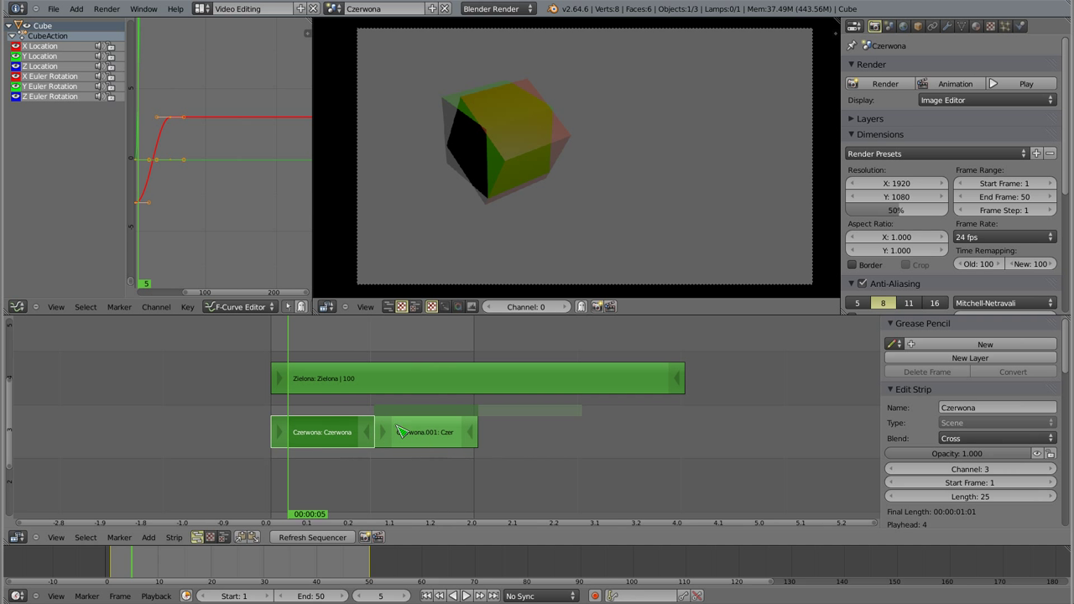
pyautogui.moveTo(424, 431)
pyautogui.mouseDown(button='middle')
pyautogui.moveTo(322, 433)
pyautogui.moveTo(367, 408)
pyautogui.moveTo(366, 417)
pyautogui.mouseUp(button='middle')
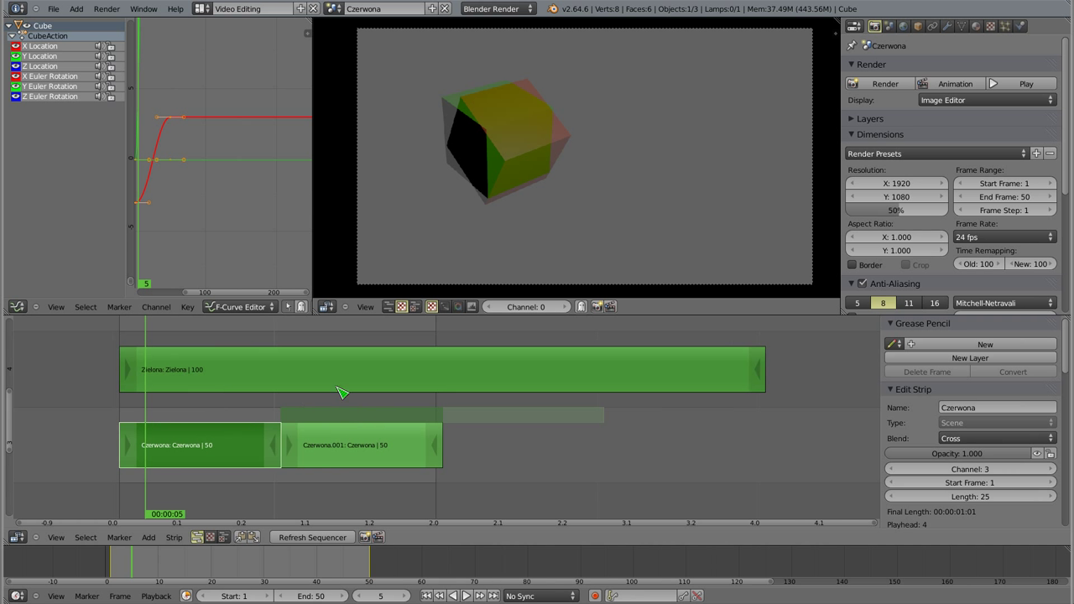
# Collapse the Edit Strip and Strip Input panels and set the Zielona strip's scene to Czerwona.
pyautogui.rightClick(214, 380)
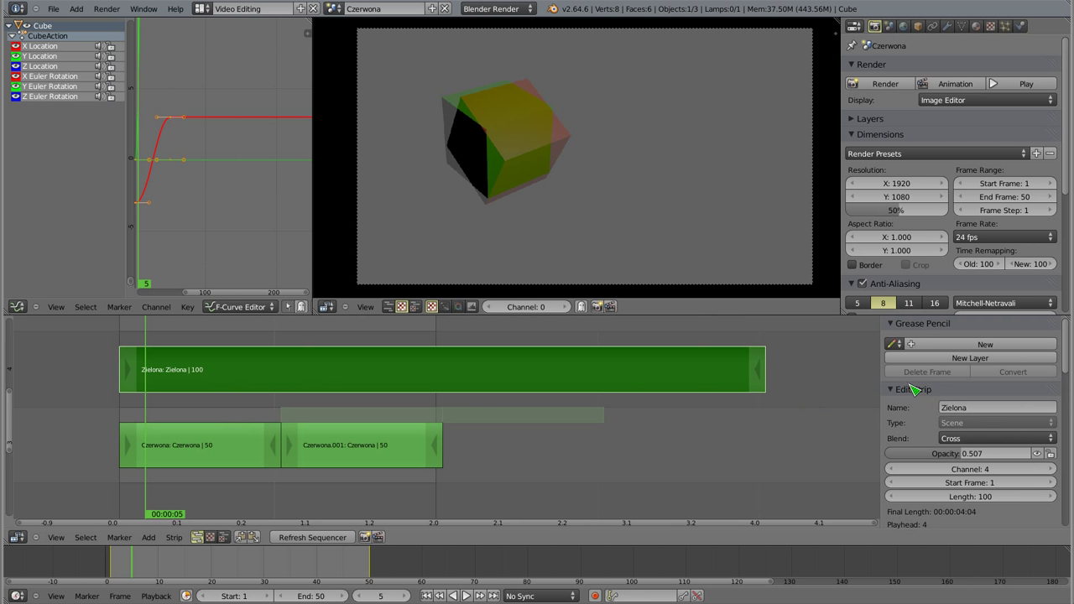
pyautogui.click(899, 327)
pyautogui.click(896, 339)
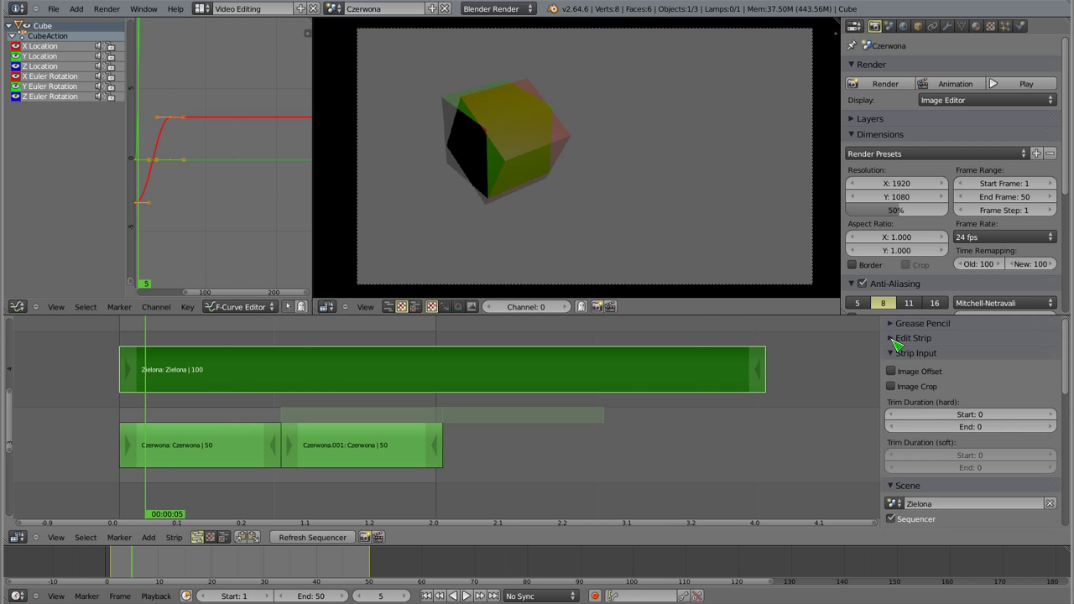
pyautogui.click(896, 353)
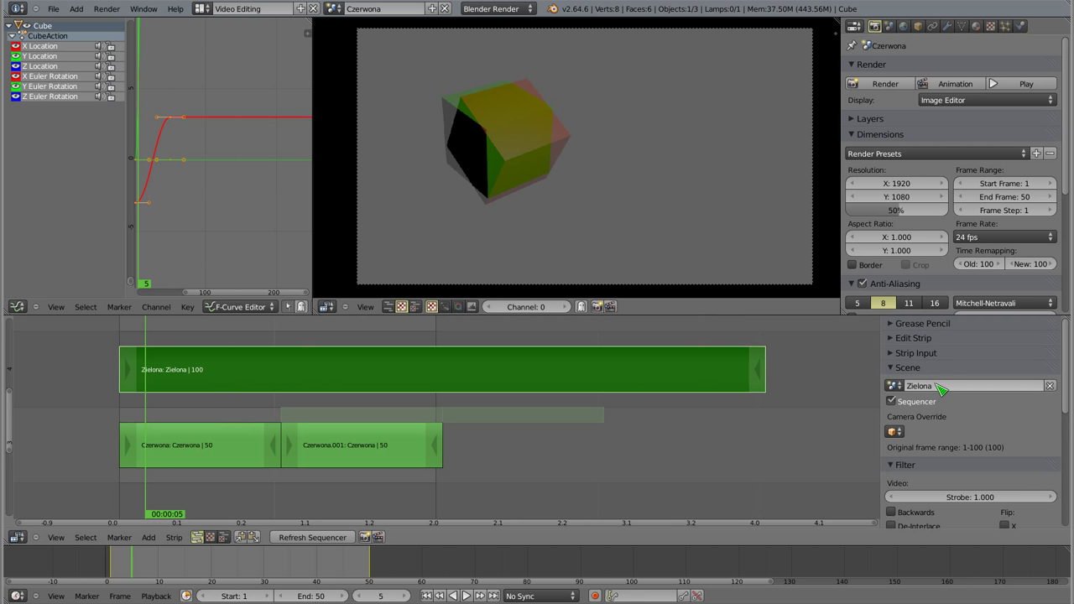
pyautogui.rightClick(231, 454)
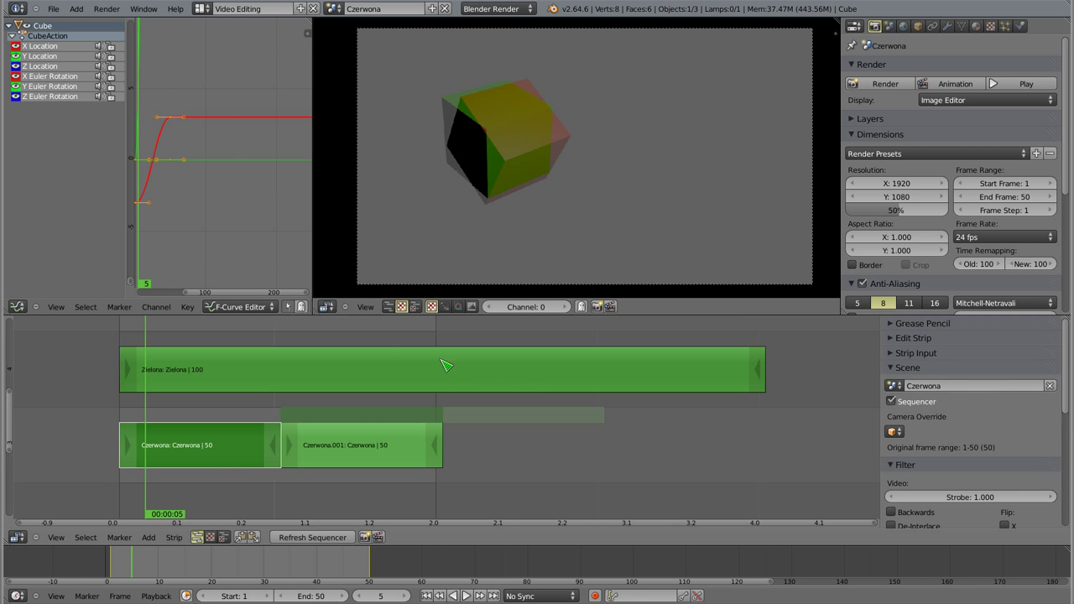
pyautogui.rightClick(393, 372)
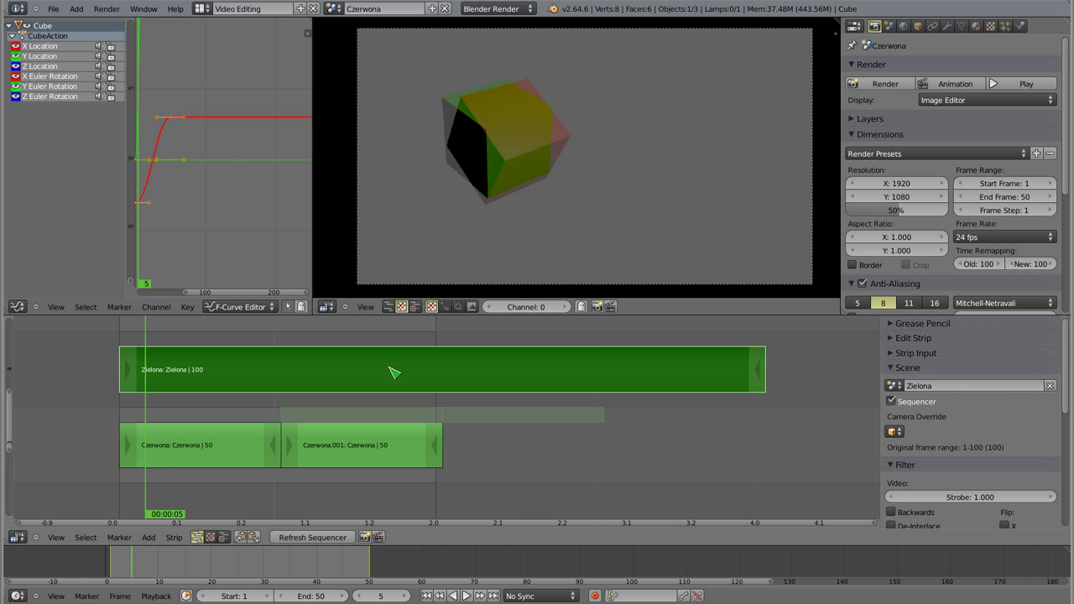
pyautogui.click(894, 386)
pyautogui.click(897, 403)
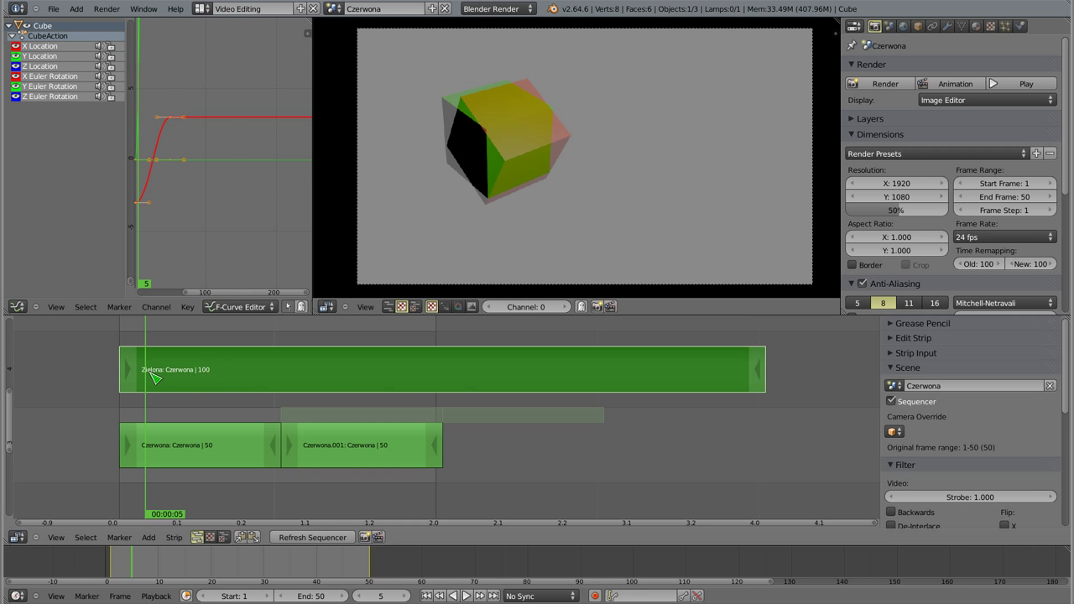
pyautogui.moveTo(190, 364); pyautogui.dragTo(235, 373)
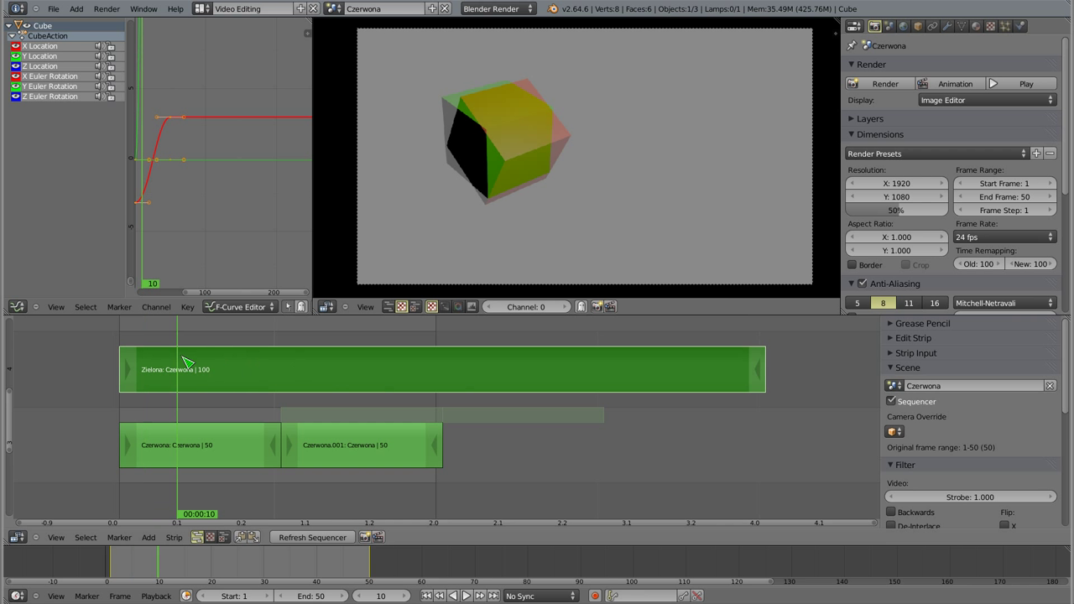
# Choose Zielona again as the top strip's source scene.
pyautogui.click(894, 386)
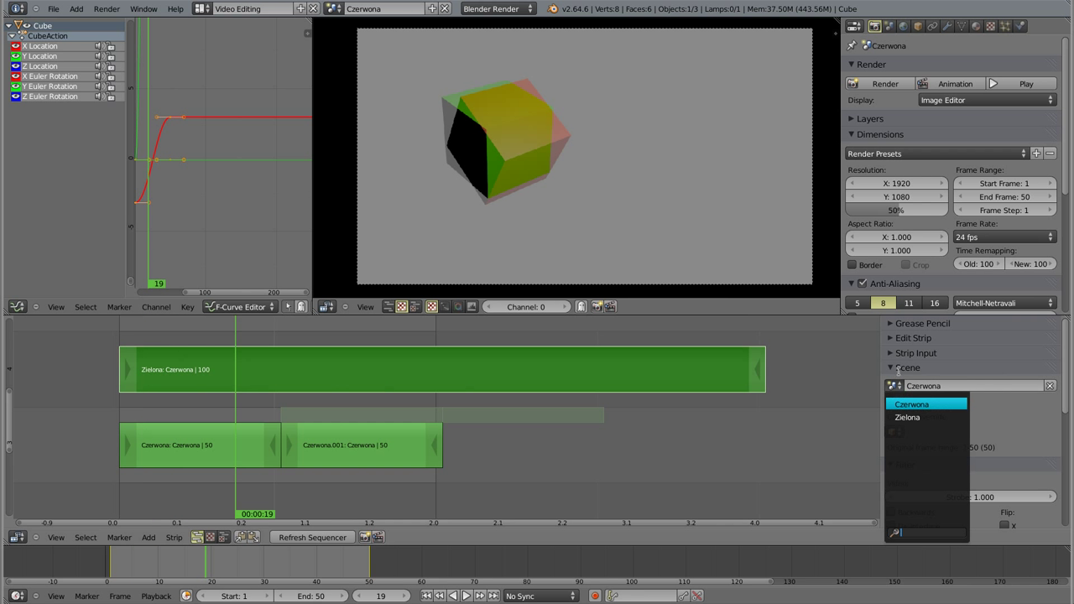
pyautogui.click(900, 412)
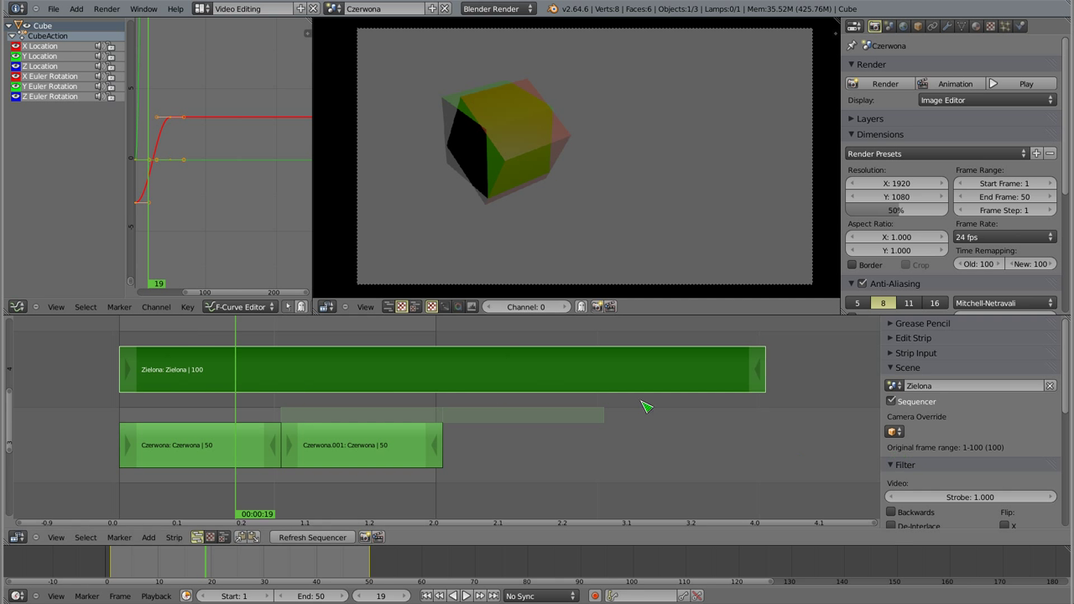
# Set the Zielona strip's Camera Override to Camera.001, then change it to Camera.
pyautogui.click(895, 431)
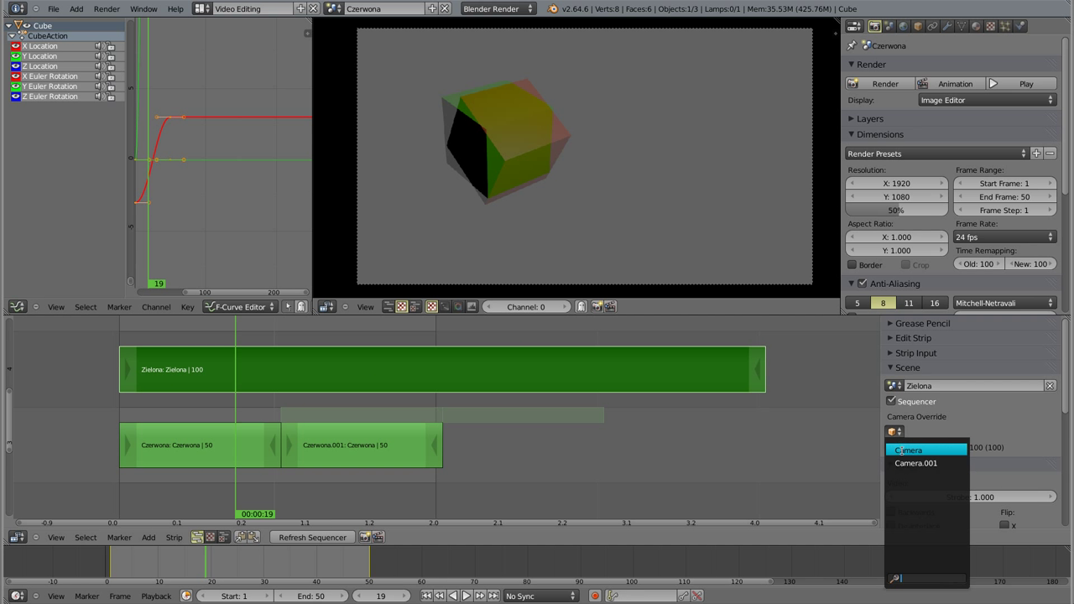
pyautogui.click(939, 464)
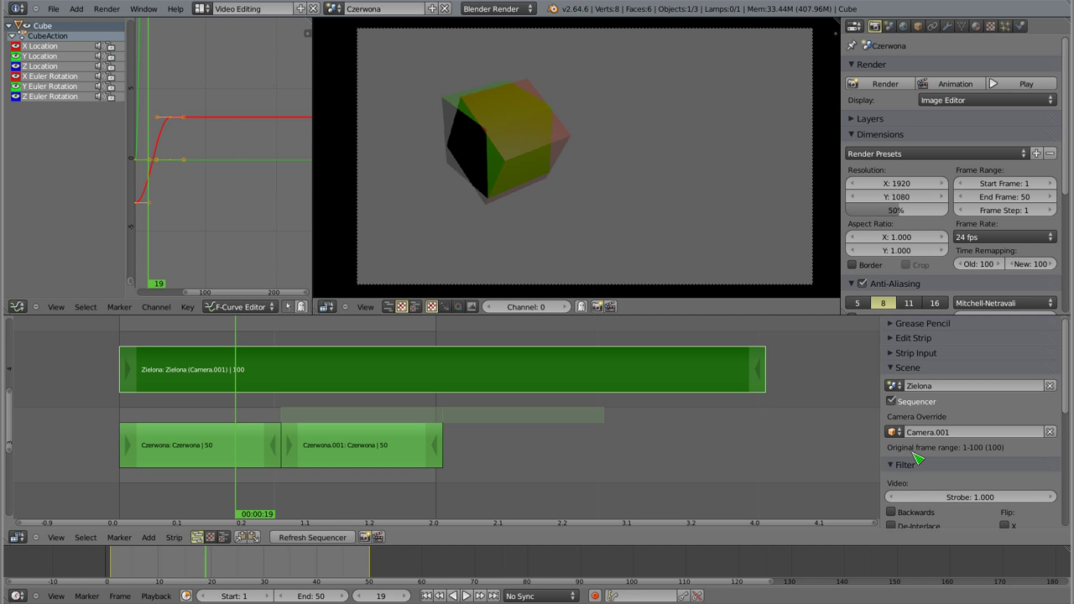
pyautogui.click(894, 431)
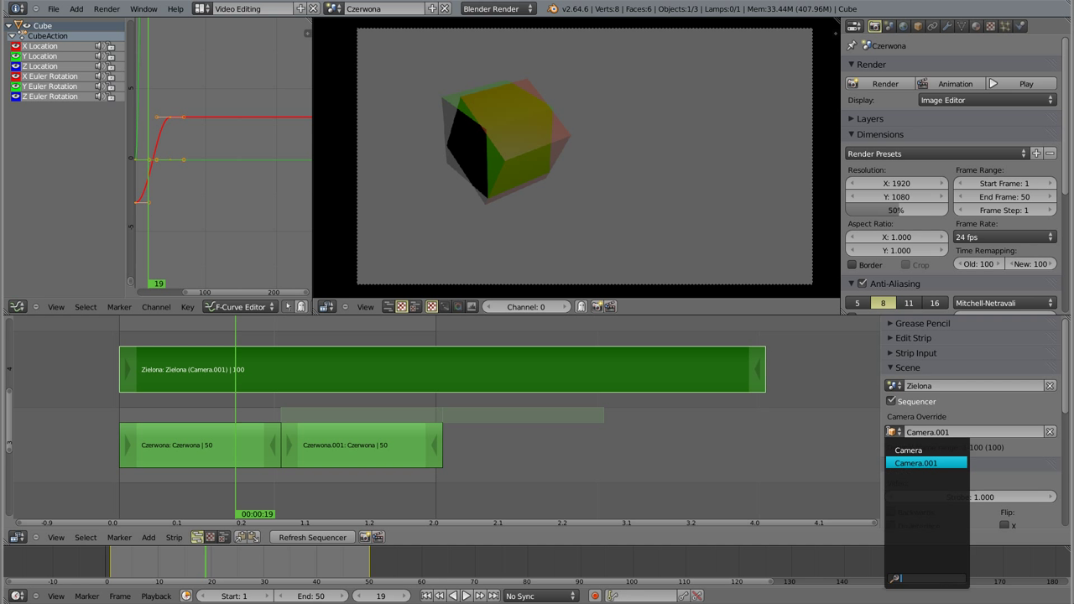
pyautogui.click(933, 445)
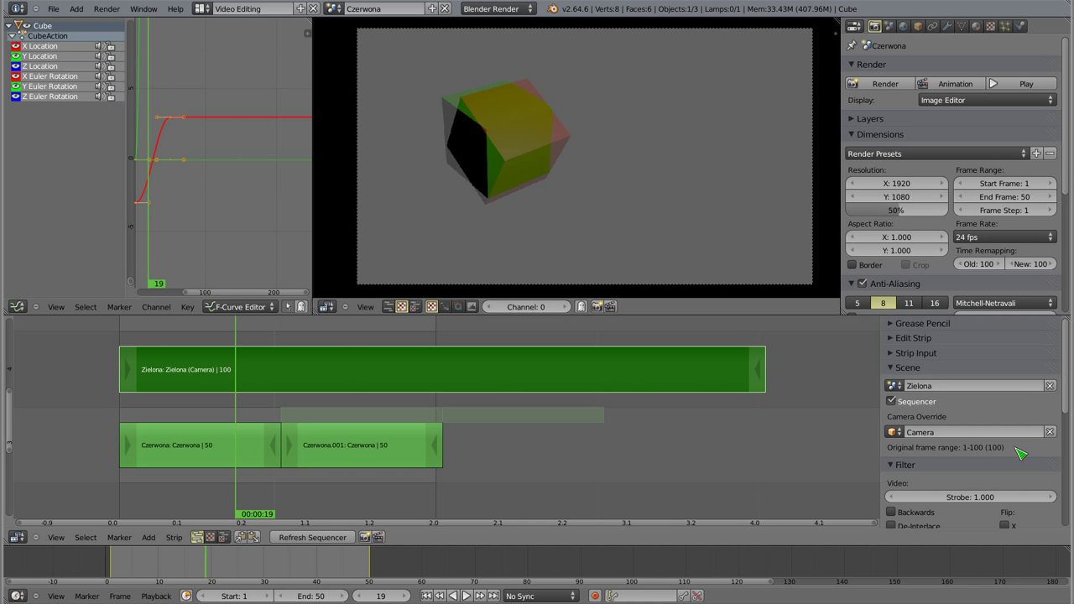
# Move the Czerwona strip's right handle left to shorten it, then inspect the Czerwona and Zielona strips.
pyautogui.rightClick(202, 438)
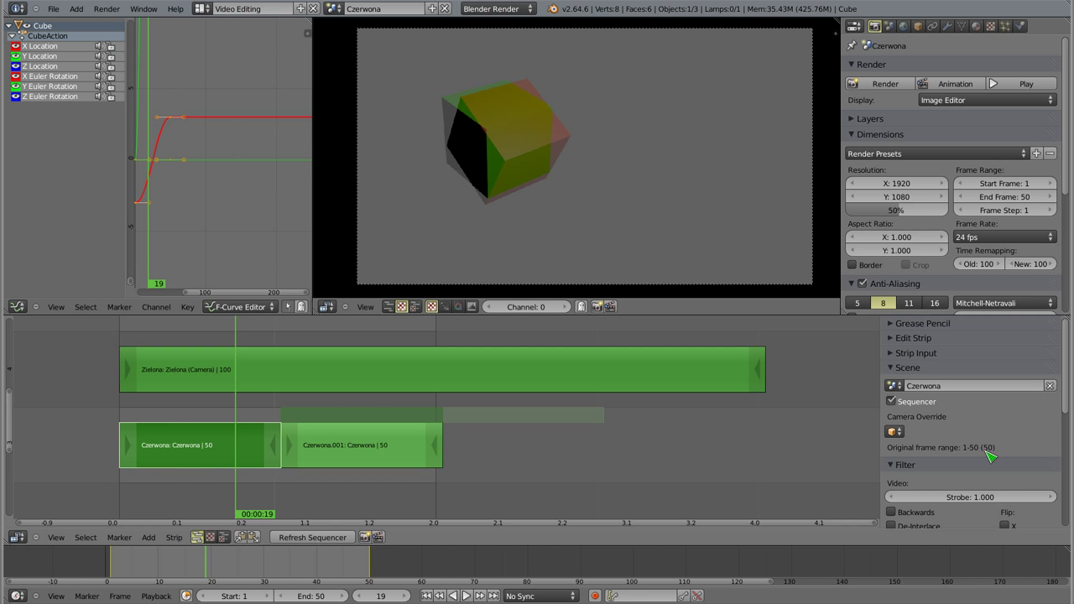
pyautogui.rightClick(272, 445)
pyautogui.press('g')
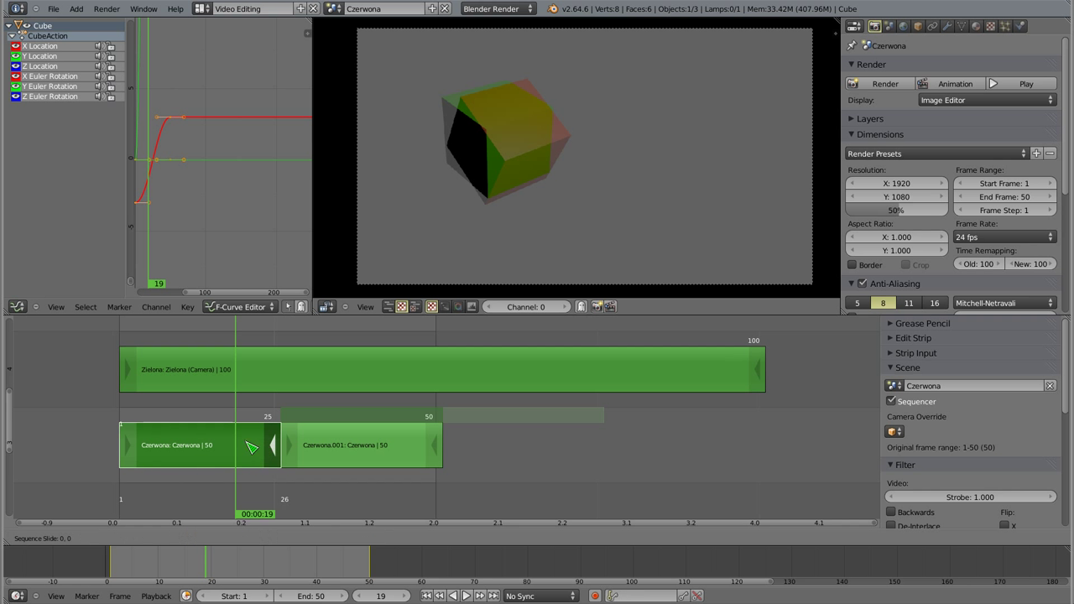
pyautogui.click(244, 444)
pyautogui.rightClick(197, 450)
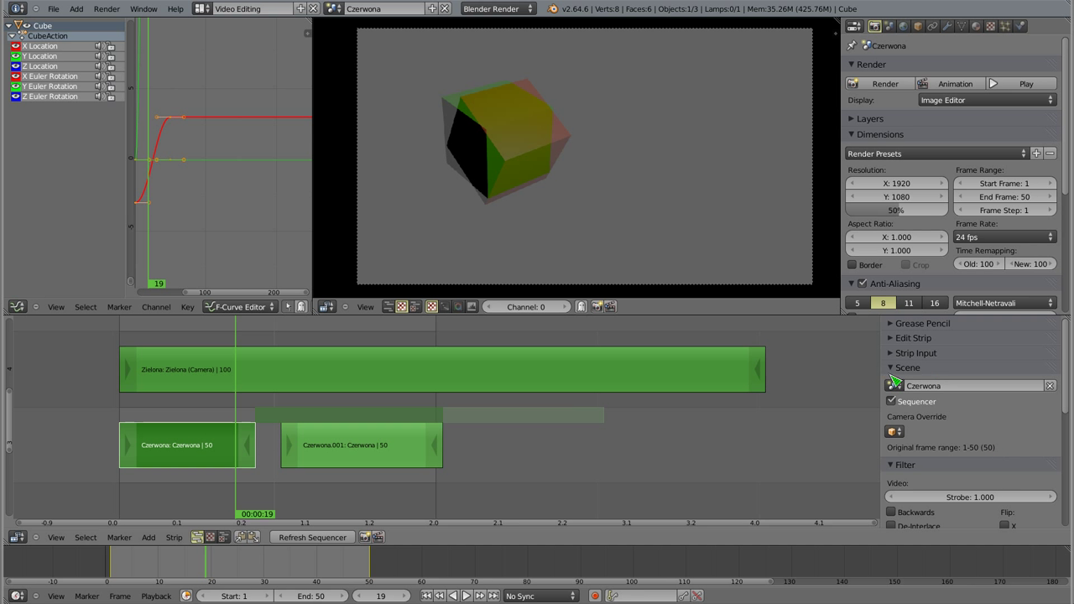
pyautogui.rightClick(285, 379)
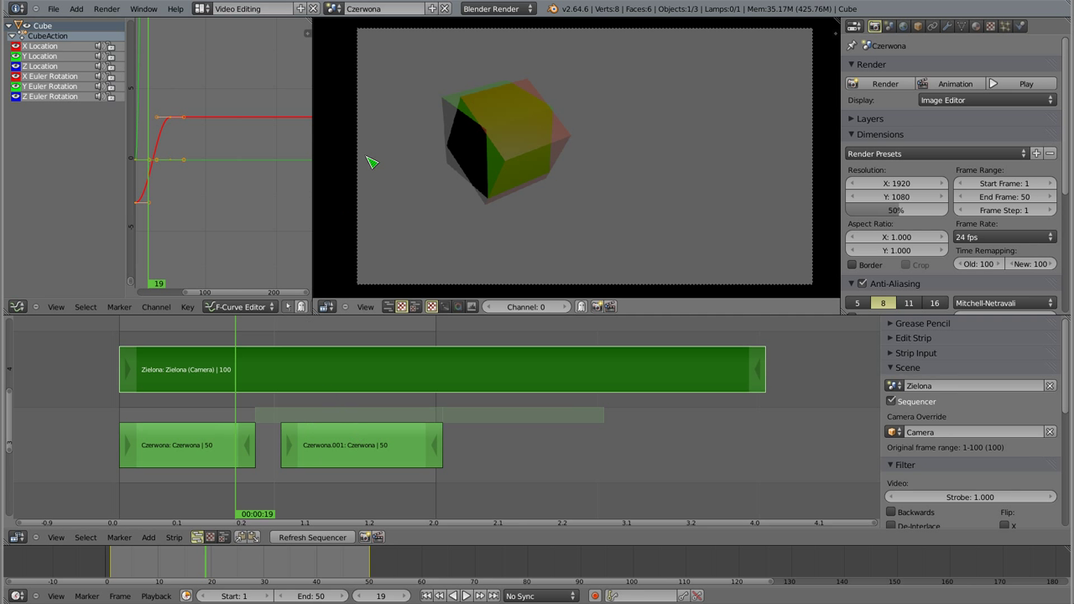
pyautogui.rightClick(170, 454)
pyautogui.rightClick(177, 391)
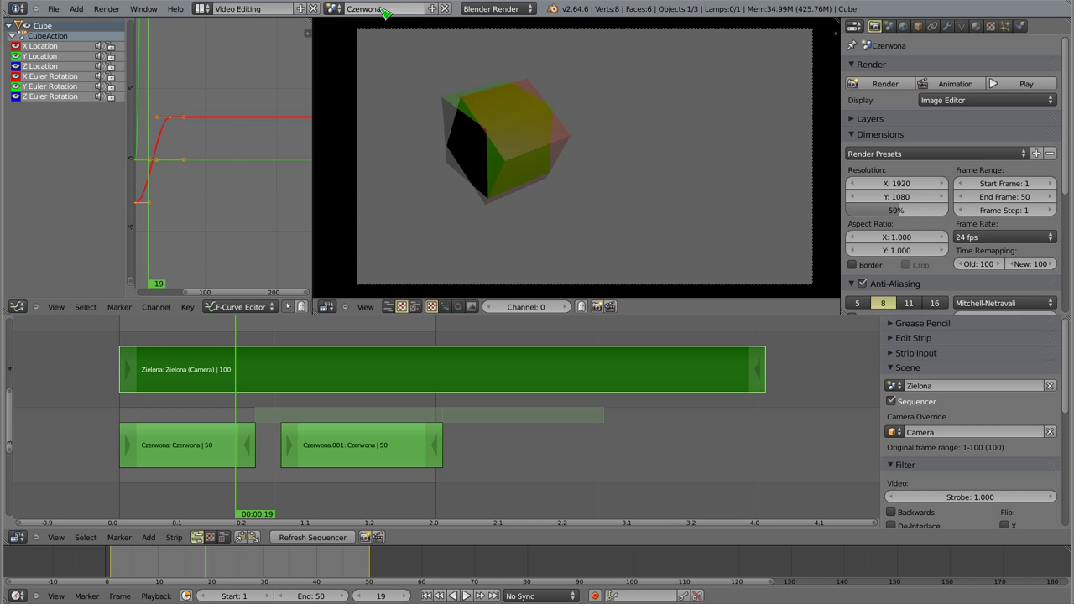
# Switch to the Zielona scene and add a Czerwona scene strip to its sequencer.
pyautogui.click(335, 10)
pyautogui.click(336, 40)
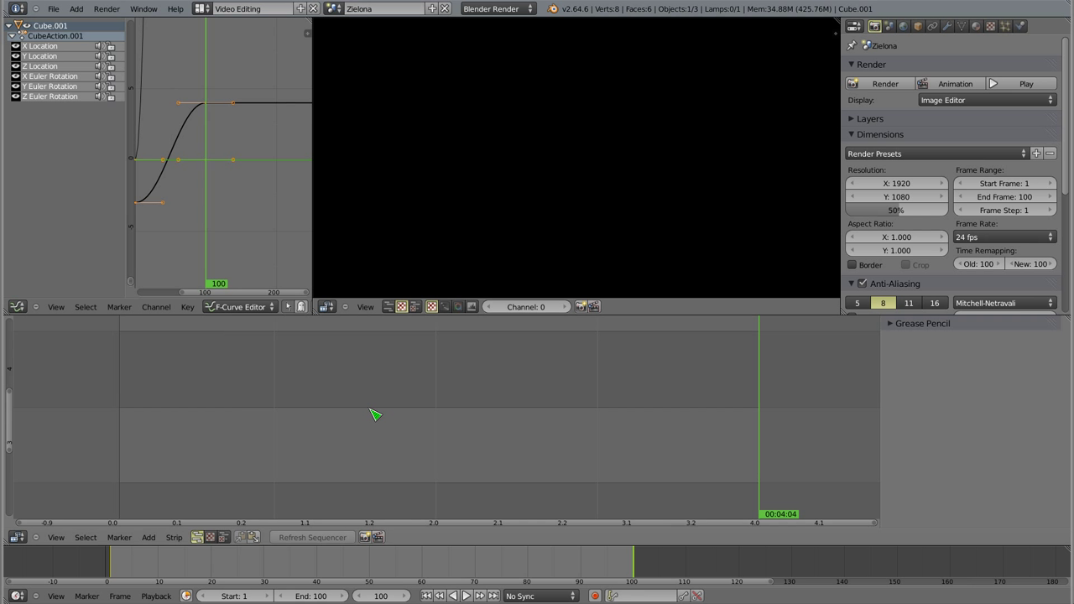
pyautogui.scroll(-5, 365, 419)
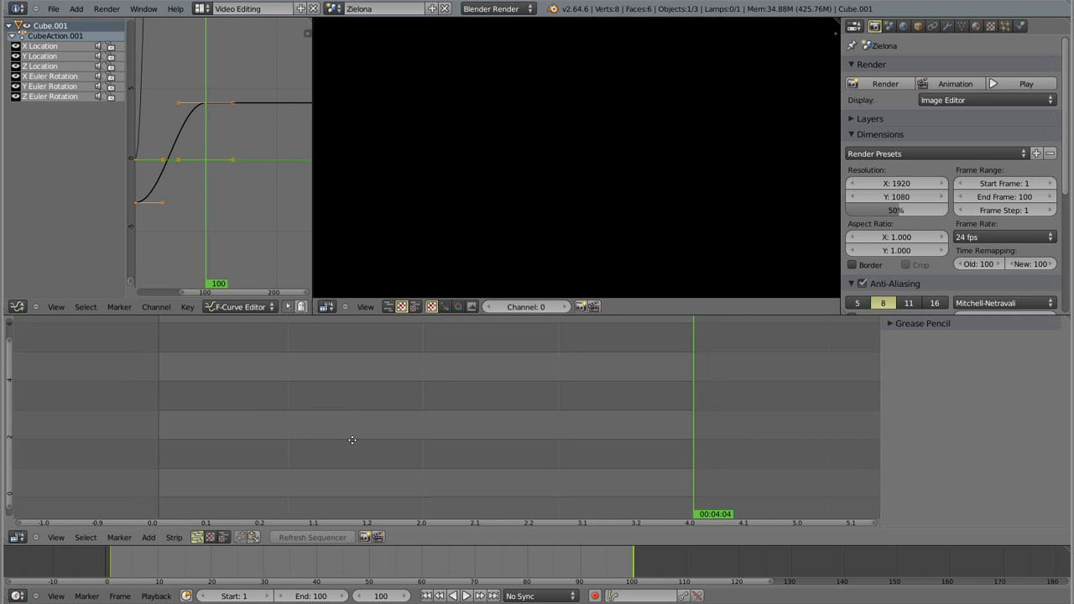
pyautogui.hotkey('shift', 'a')
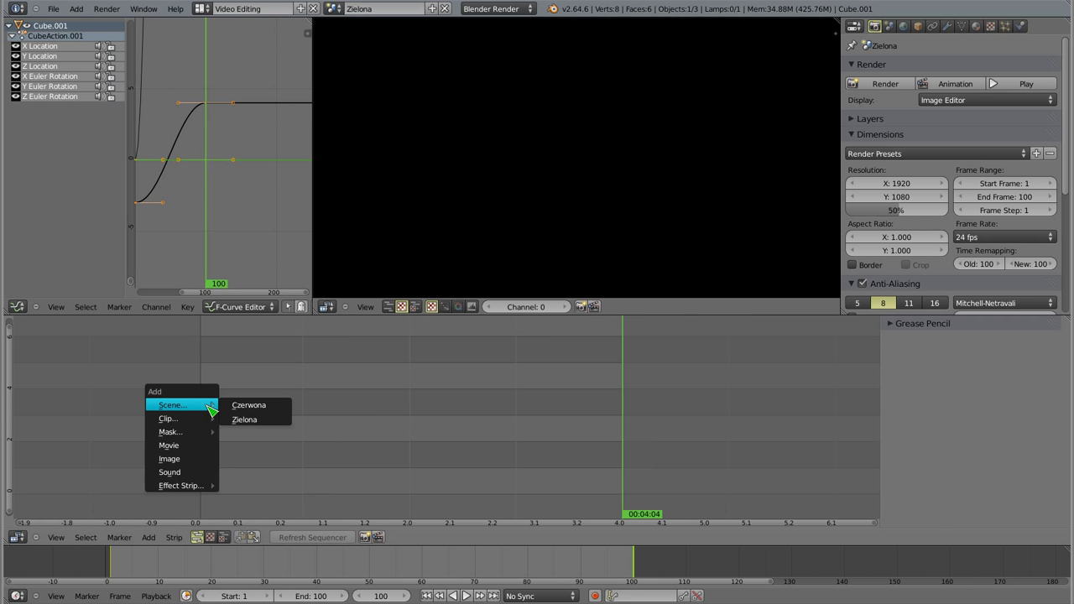
pyautogui.click(241, 405)
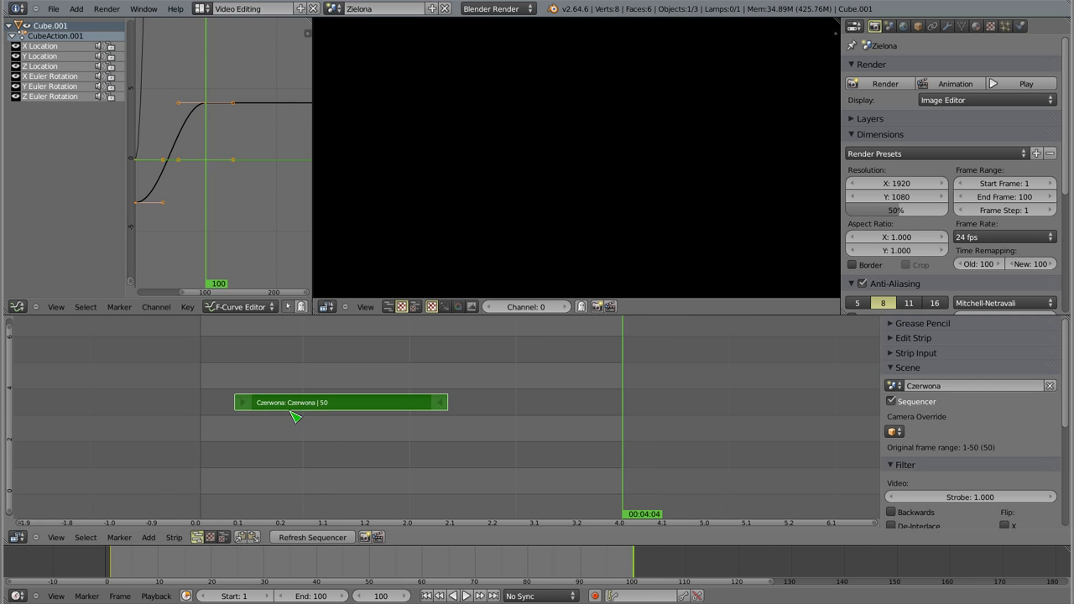
pyautogui.click(287, 470)
# Add a black Color effect strip starting at frame 1 above the Czerwona strip.
pyautogui.hotkey('shift', 'a')
pyautogui.moveTo(240, 484)
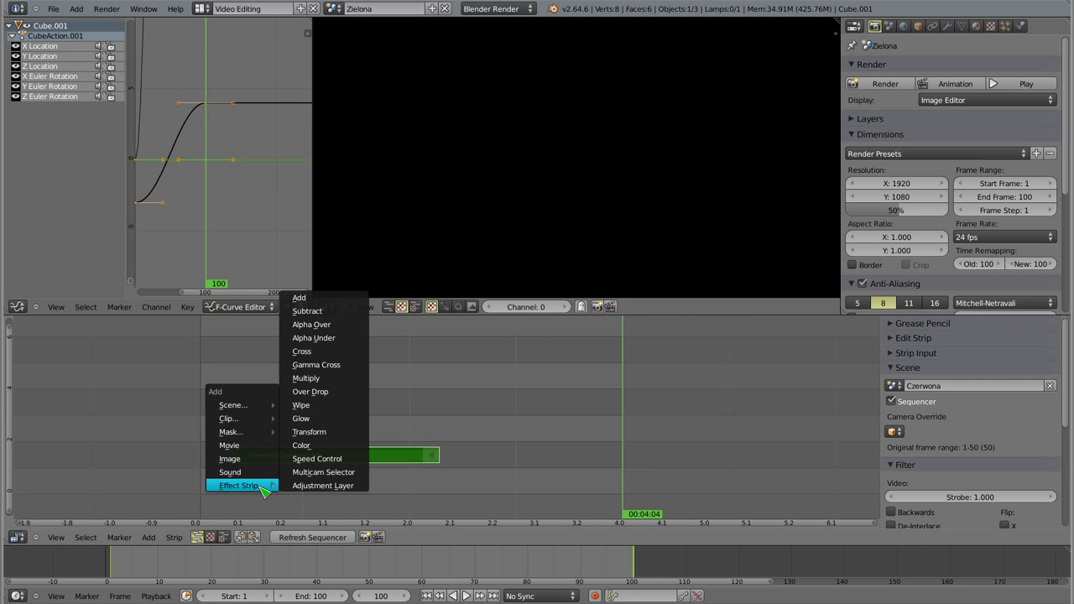
pyautogui.click(310, 451)
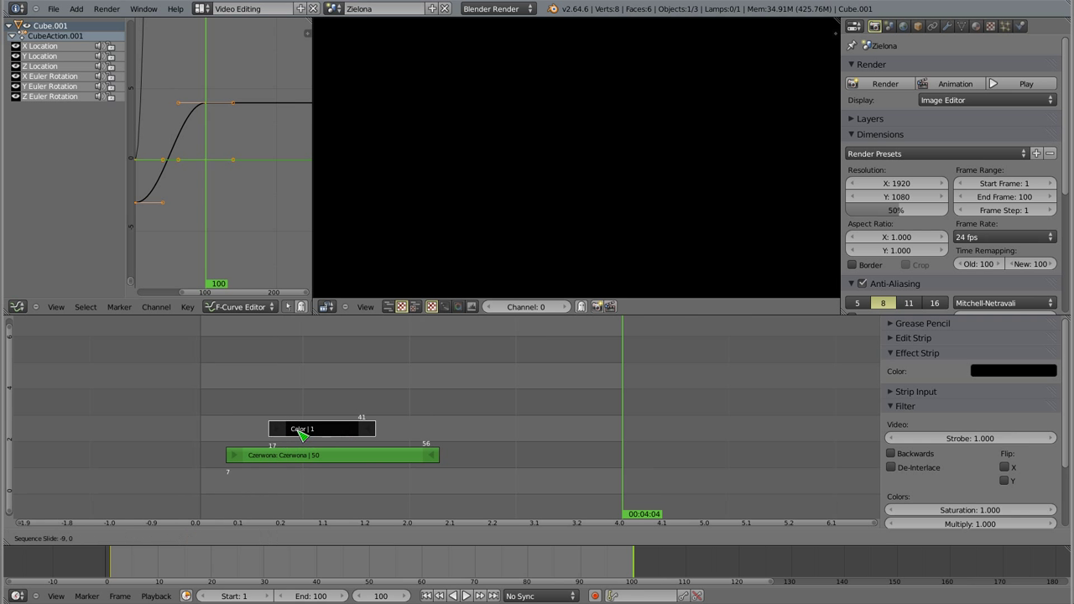
pyautogui.click(239, 435)
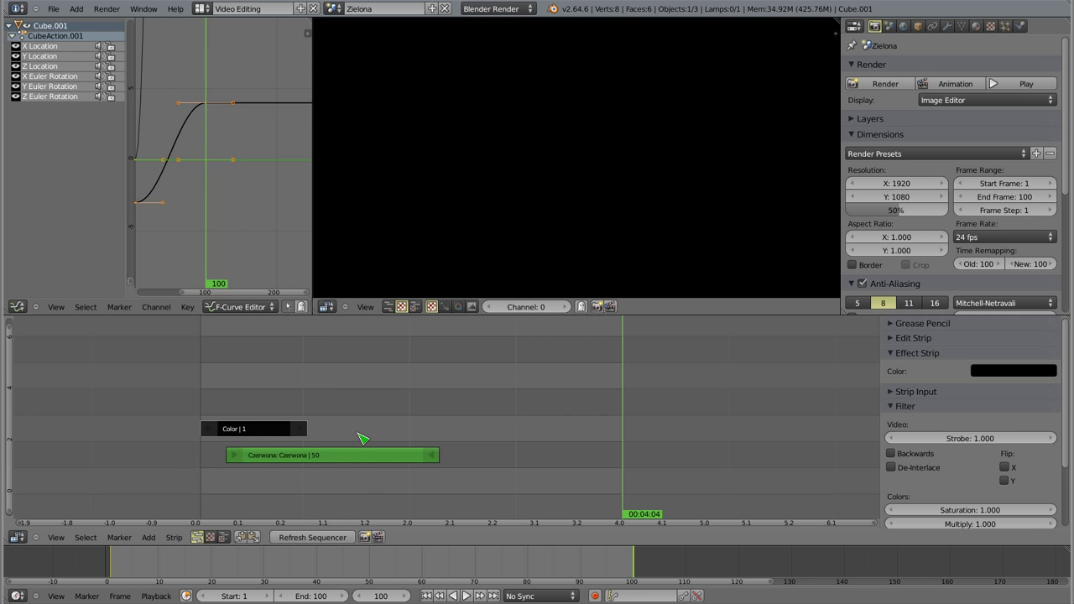
pyautogui.scroll(2, 360, 438)
pyautogui.scroll(2, 365, 440)
pyautogui.scroll(1, 373, 442)
pyautogui.moveTo(382, 444); pyautogui.dragTo(360, 409, button='middle')
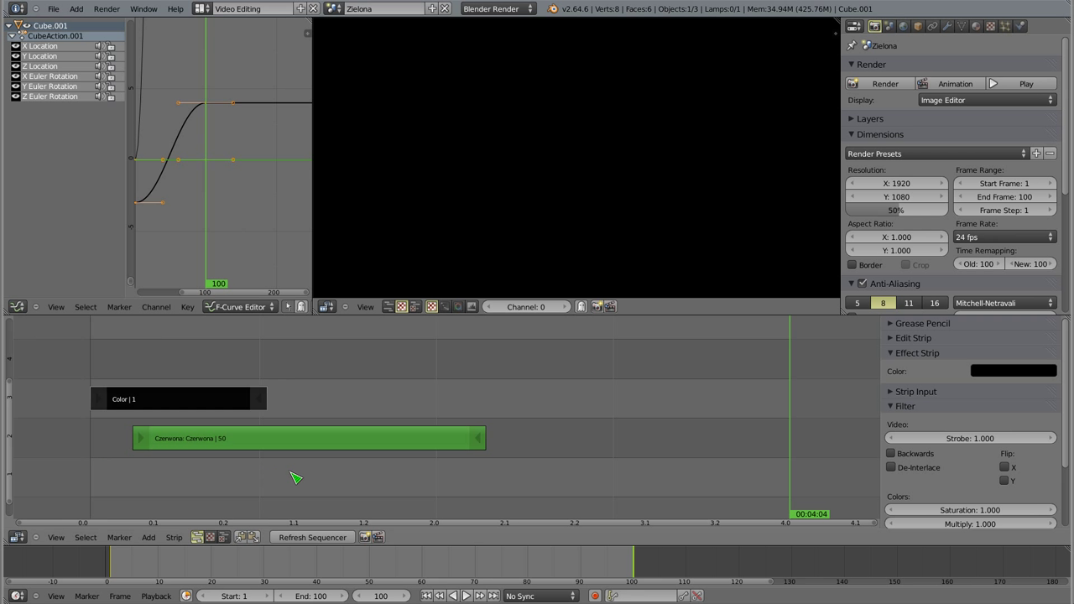
# Render test frames 20 and 32 of the Zielona scene, then select the Czerwona scene.
pyautogui.click(224, 386)
pyautogui.press('F12')
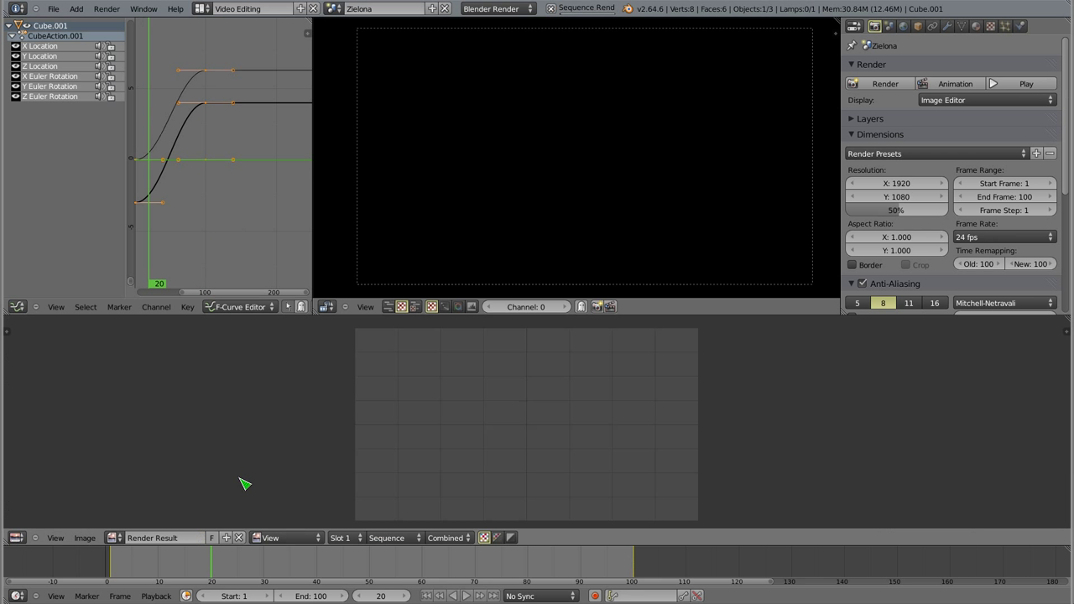
pyautogui.press('Escape')
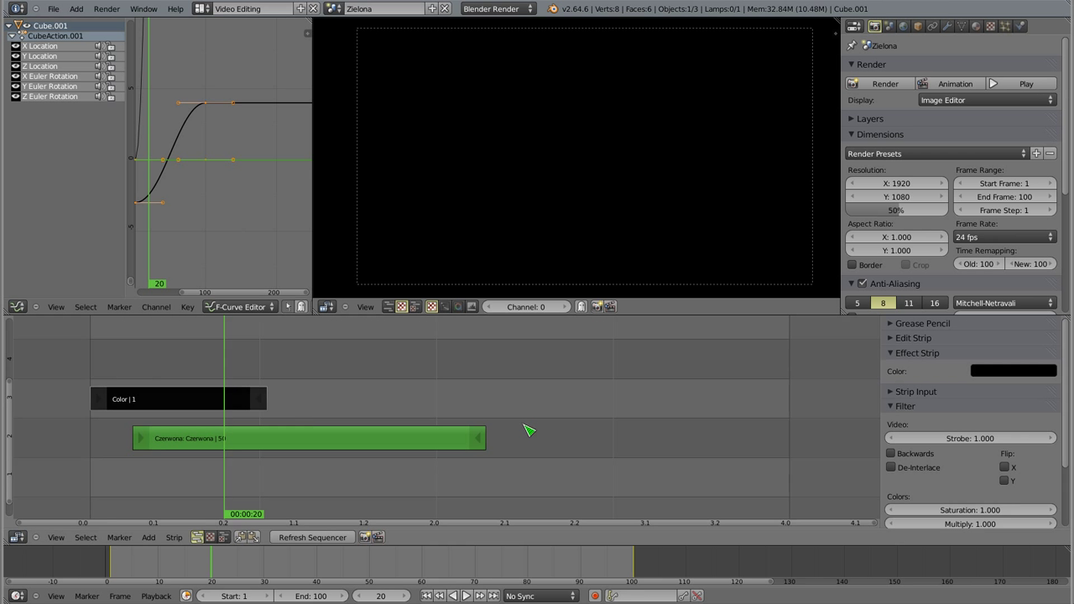
pyautogui.click(311, 411)
pyautogui.press('F12')
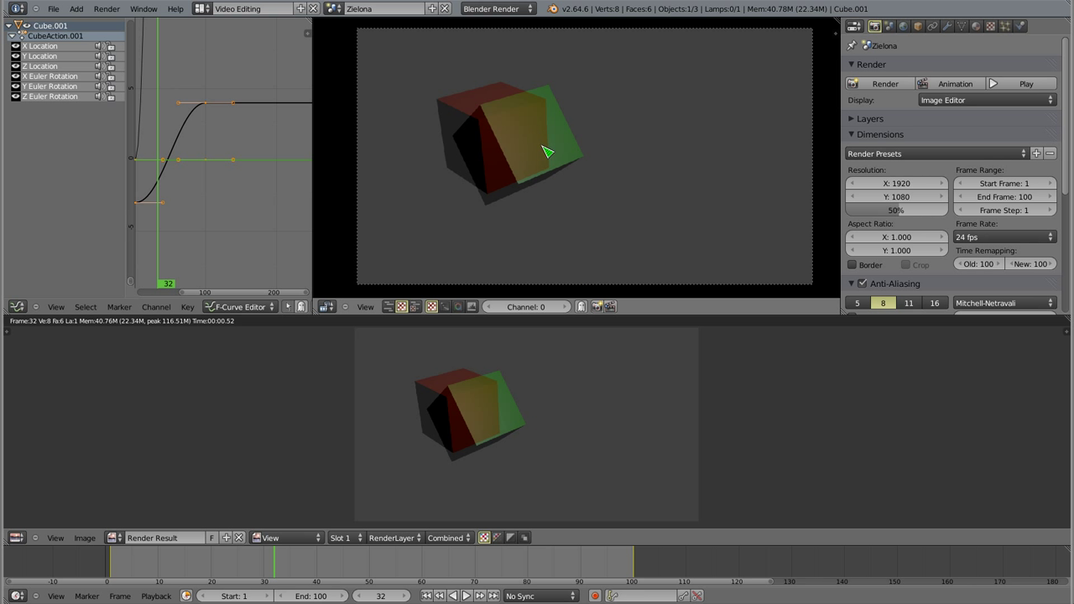
pyautogui.hotkey('shift', 'F8')
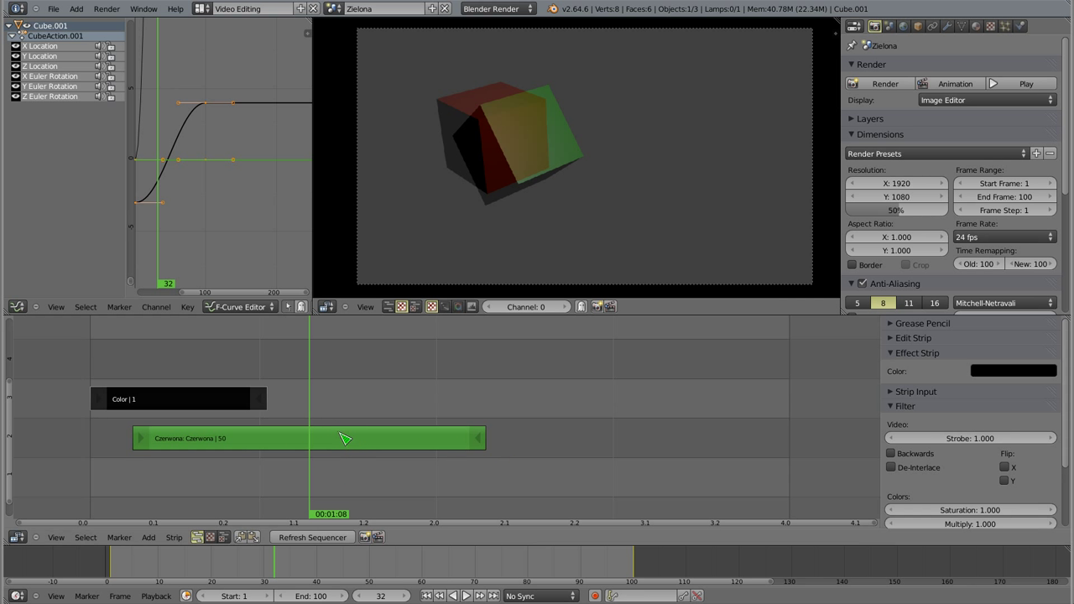
pyautogui.click(333, 9)
pyautogui.click(344, 33)
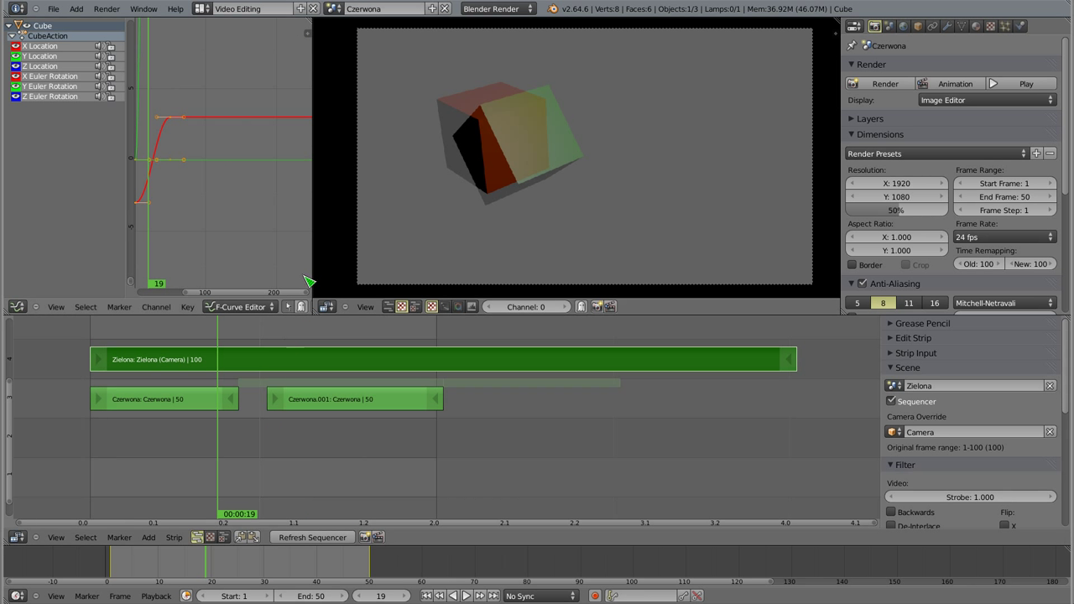
# Render the Czerwona sequence showing the red cube, then set frame 18 and reselect the Zielona strip.
pyautogui.press('F12')
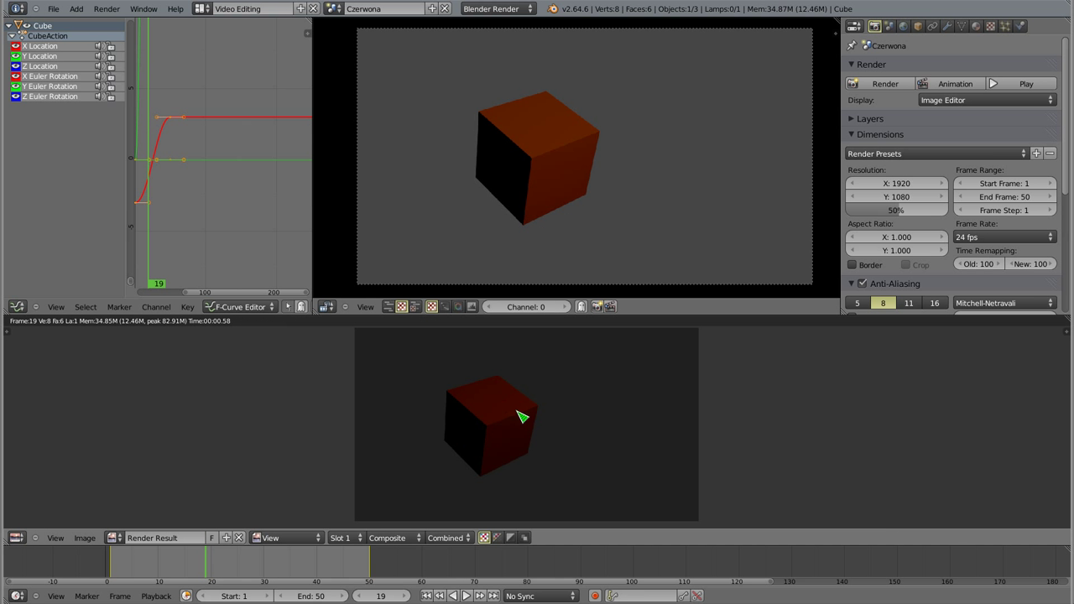
pyautogui.press('Escape')
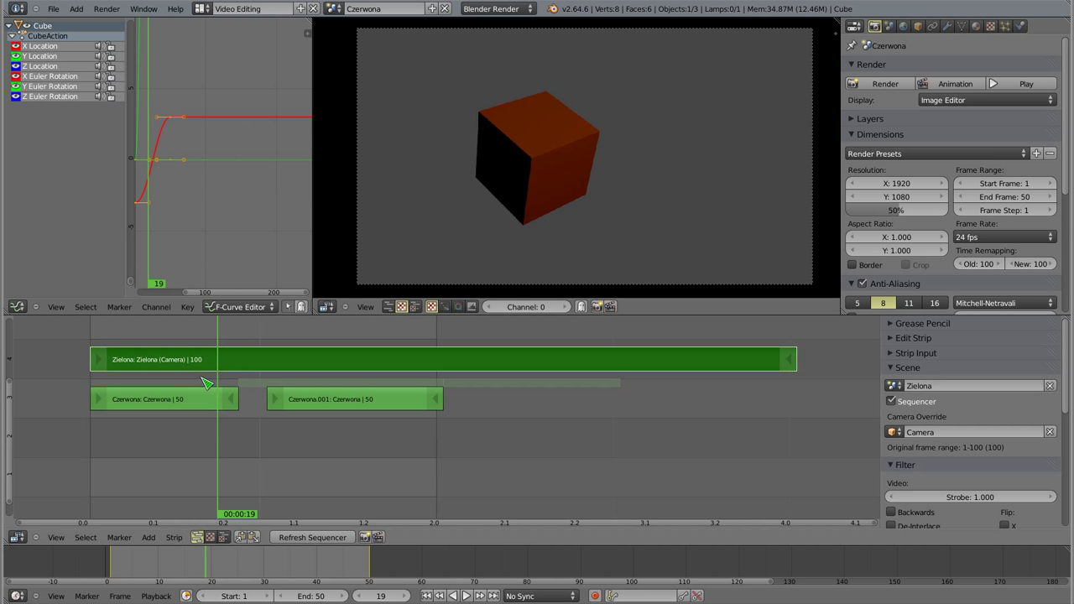
pyautogui.rightClick(208, 395)
pyautogui.click(203, 396)
pyautogui.click(211, 367)
pyautogui.rightClick(215, 362)
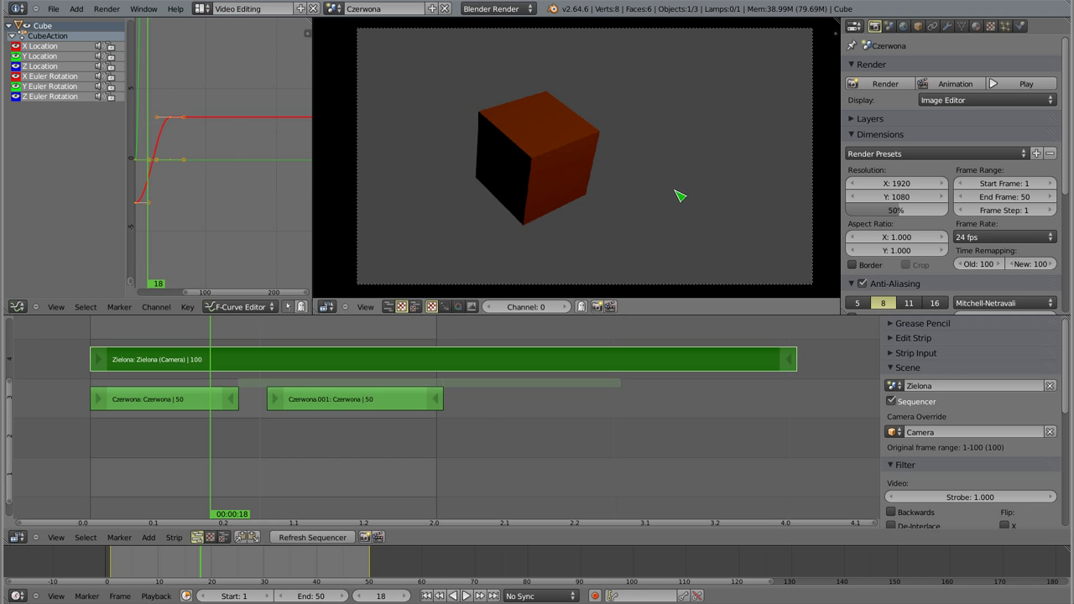
pyautogui.moveTo(582, 156); pyautogui.dragTo(573, 190, button='middle')
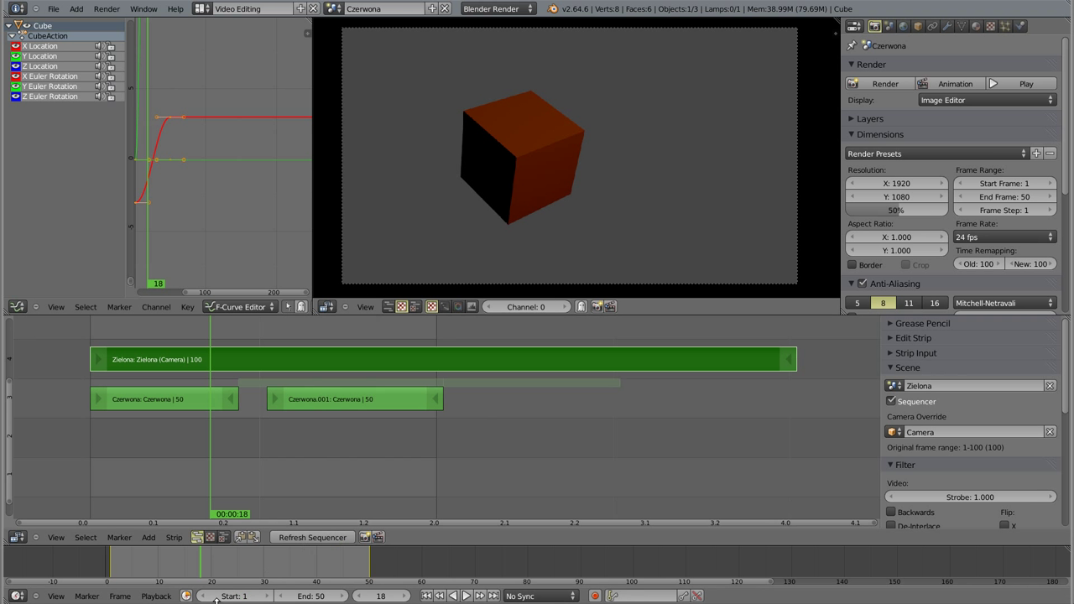